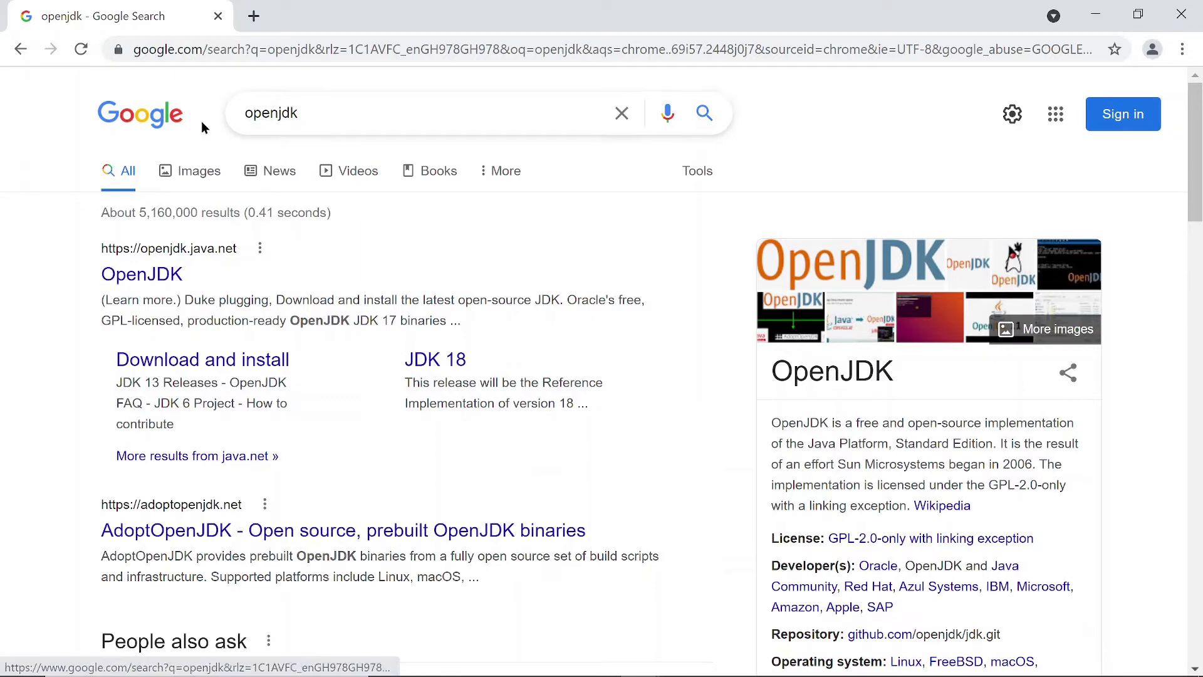
# Step: Open the OpenJDK website from the search results and go to its JDK 17 release page
pyautogui.click(129, 279)
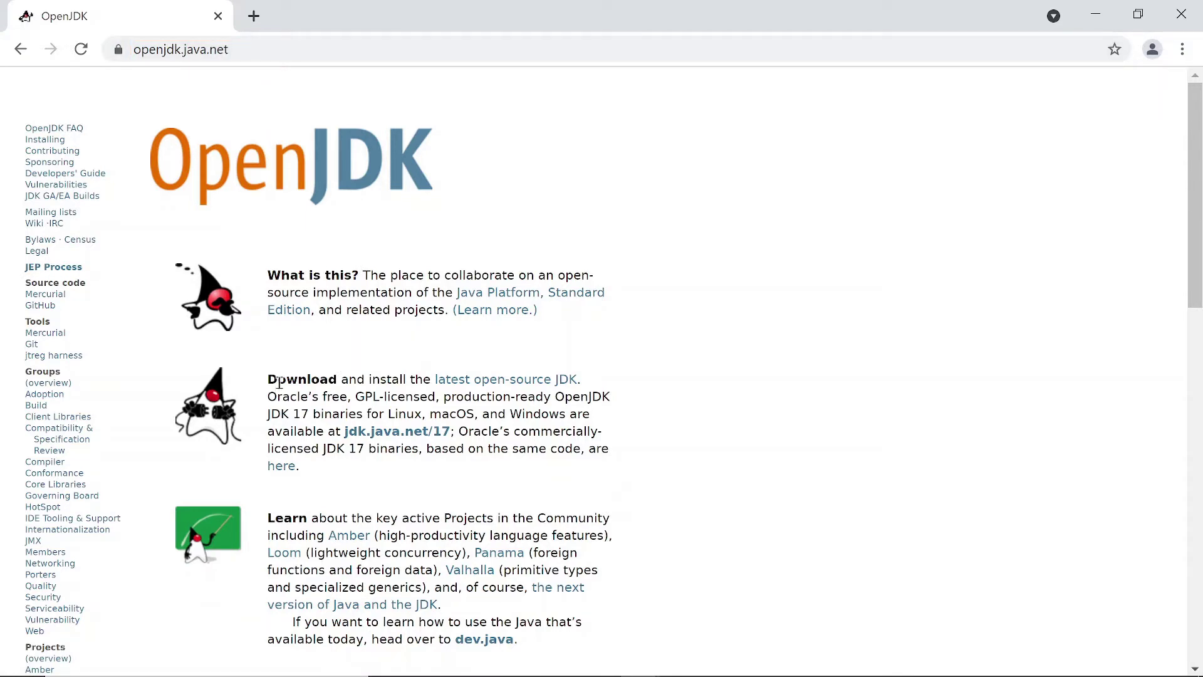
pyautogui.moveTo(268, 379); pyautogui.dragTo(325, 393)
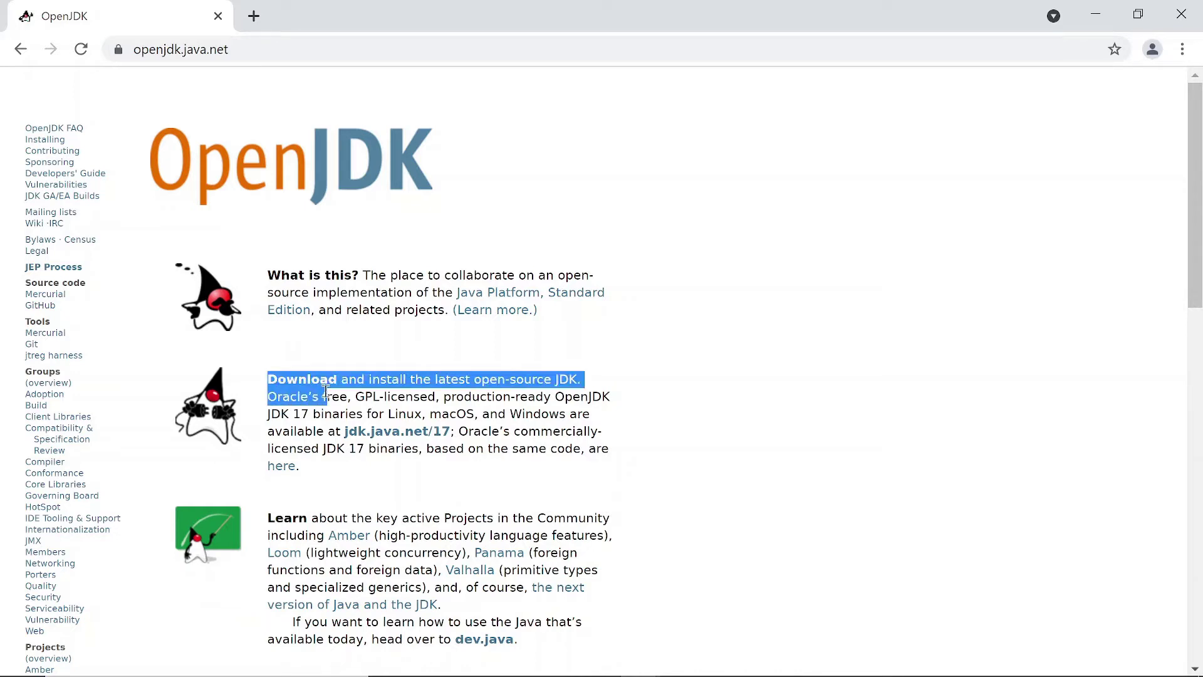
pyautogui.click(325, 393)
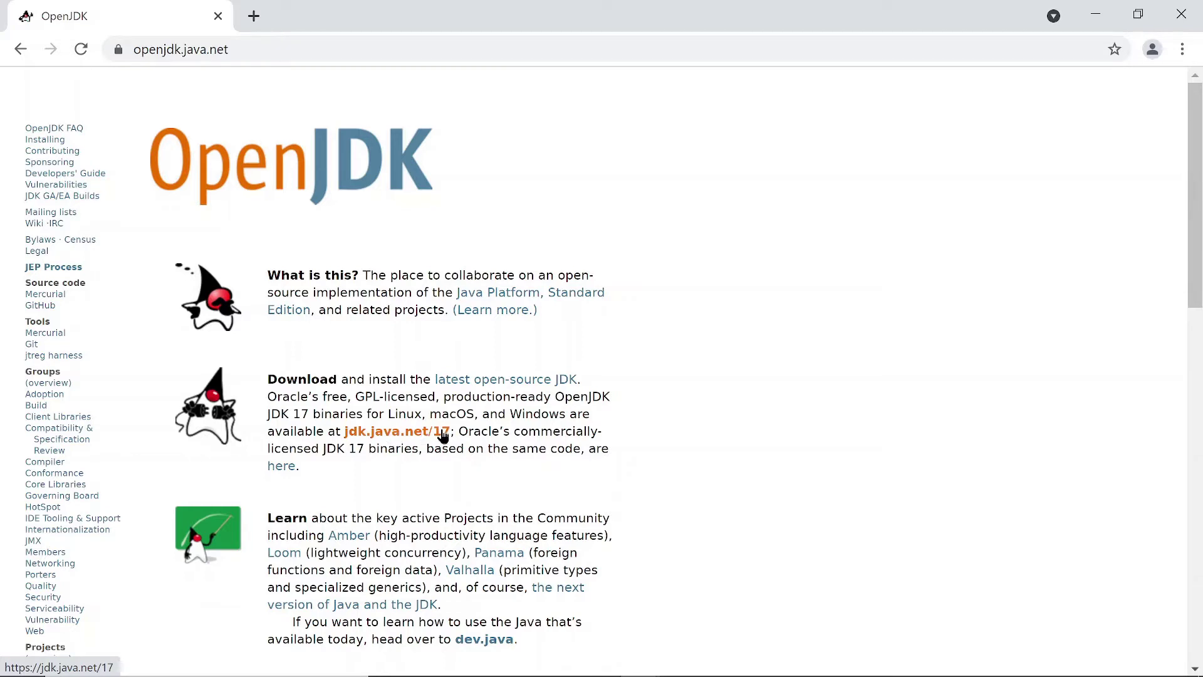
pyautogui.click(408, 437)
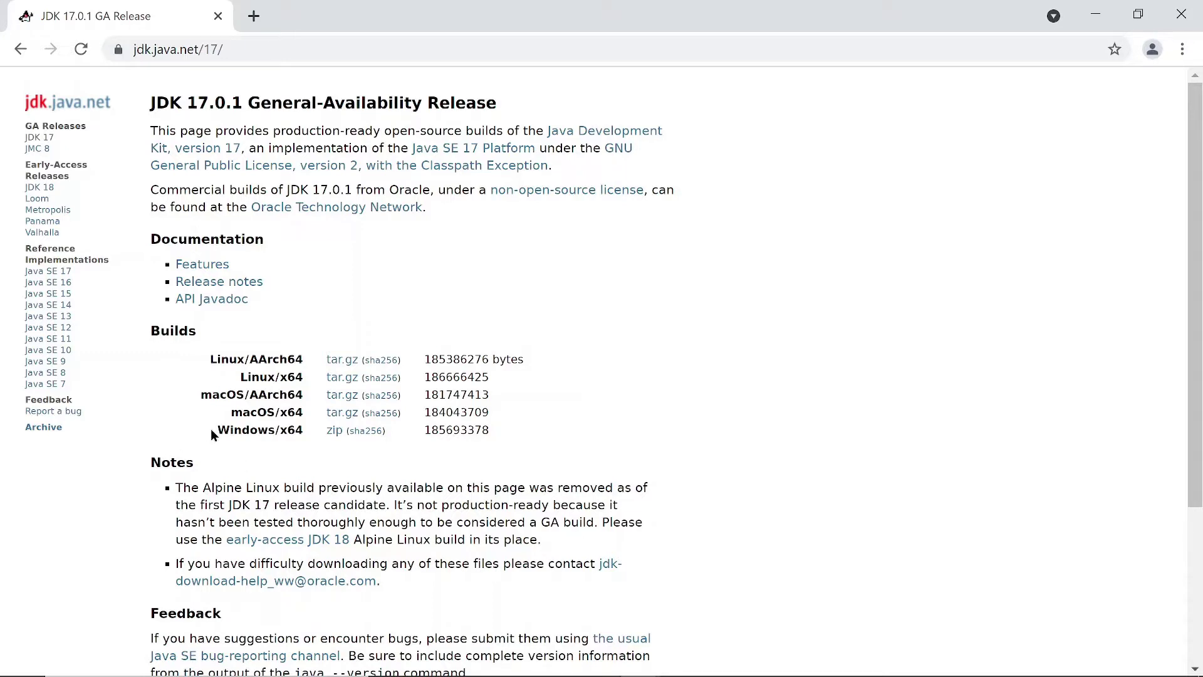
# Step: Download the Windows/x64 zip build of JDK 17.0.1
pyautogui.moveTo(217, 430); pyautogui.dragTo(303, 431)
pyautogui.click(300, 431)
pyautogui.moveTo(218, 428); pyautogui.dragTo(302, 433)
pyautogui.click(306, 440)
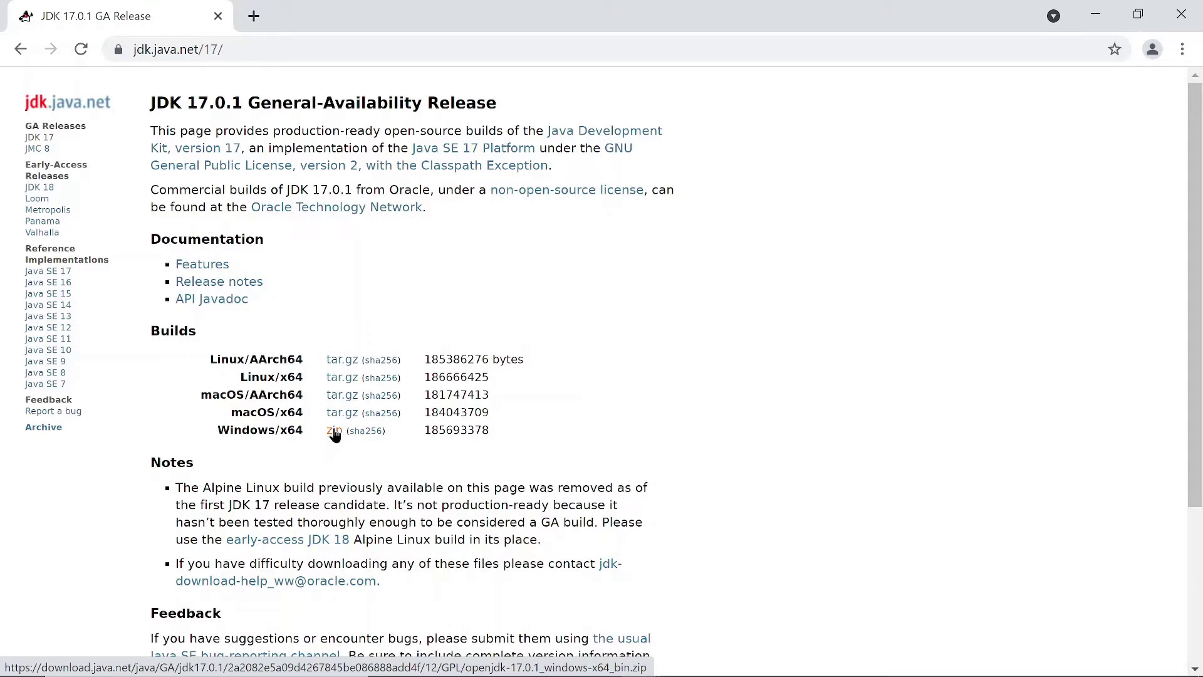
pyautogui.click(334, 431)
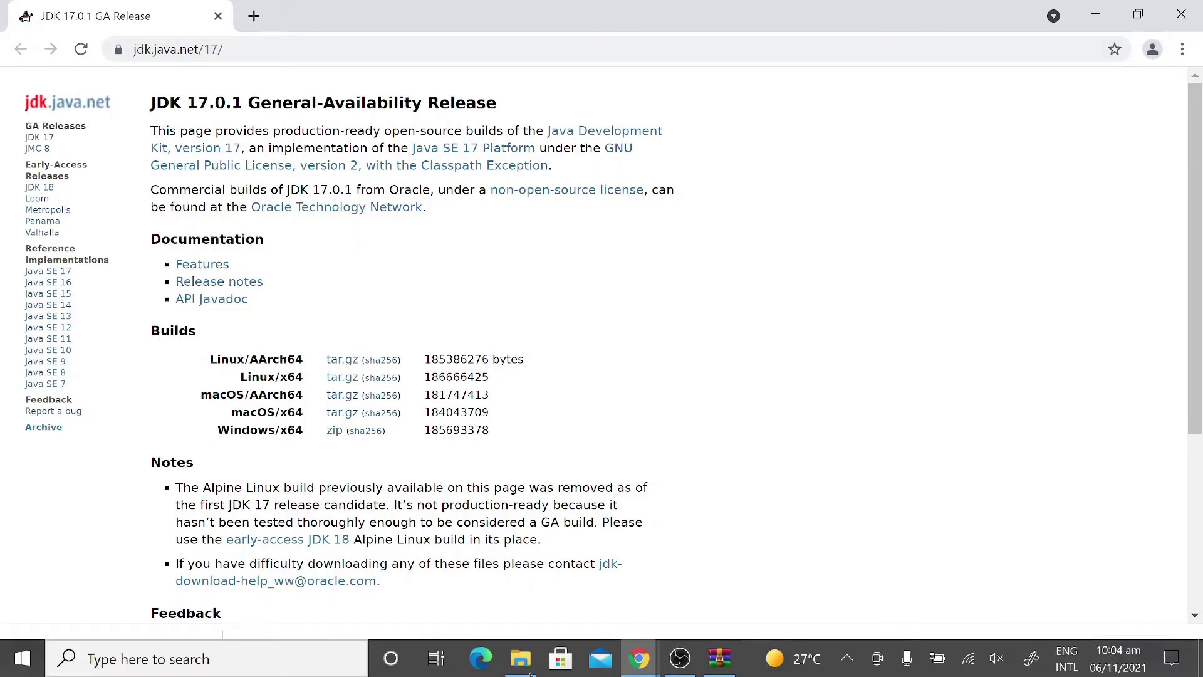
# Step: Extract the jdk-17.0.1 folder from the downloaded openjdk-17.0.1_windows-x64_bin archive into the Downloads folder
pyautogui.click(520, 658)
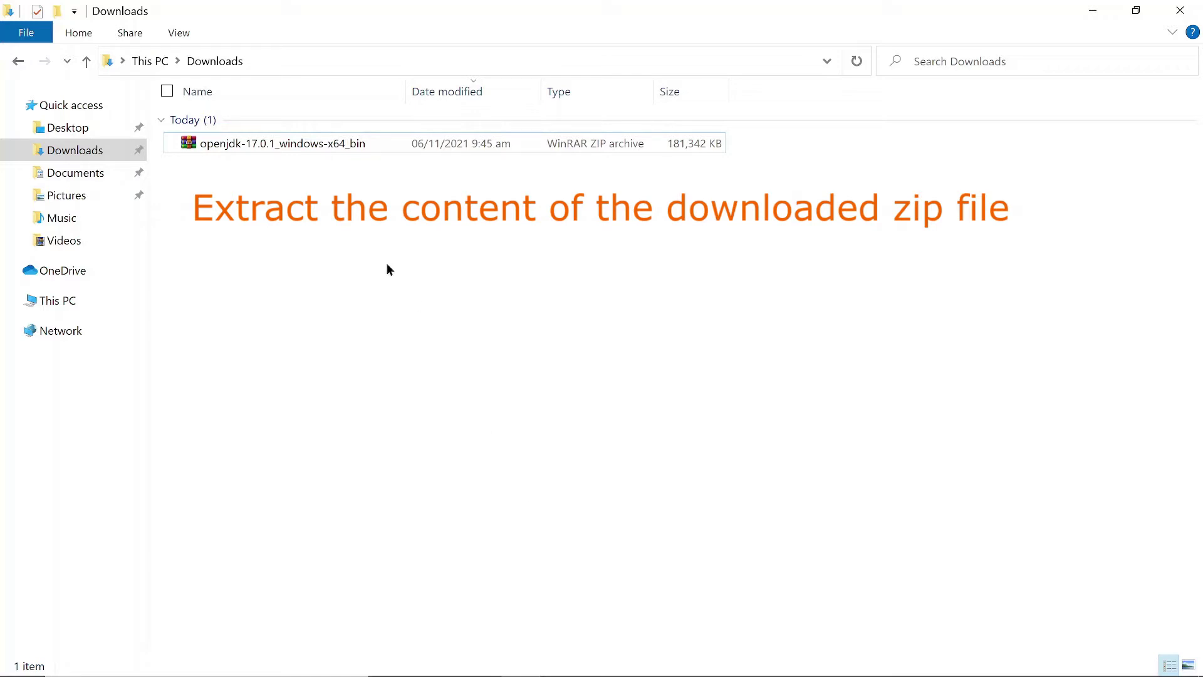
pyautogui.click(343, 146)
pyautogui.doubleClick(341, 144)
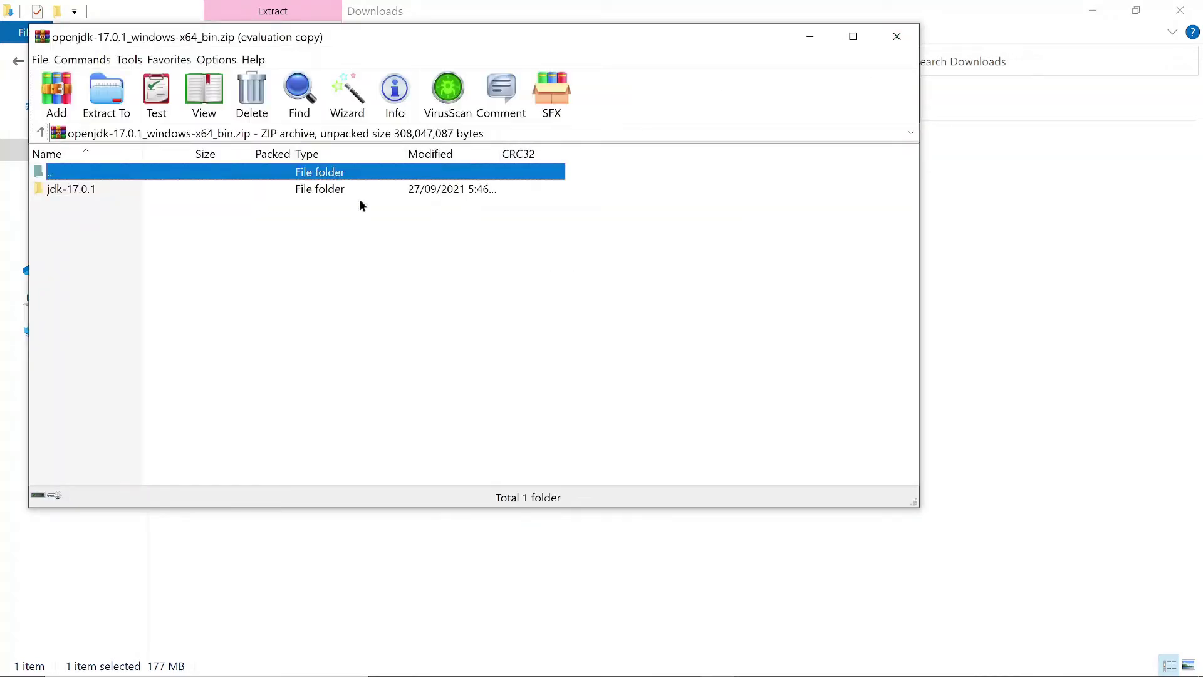
pyautogui.click(336, 187)
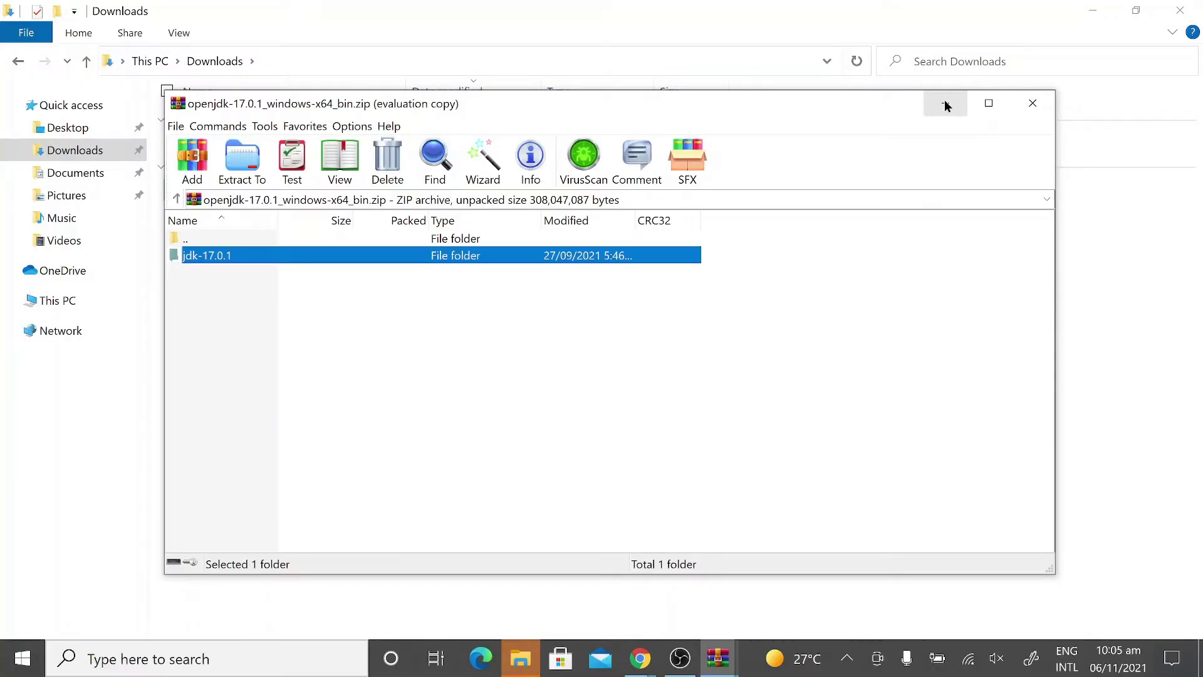
pyautogui.click(946, 104)
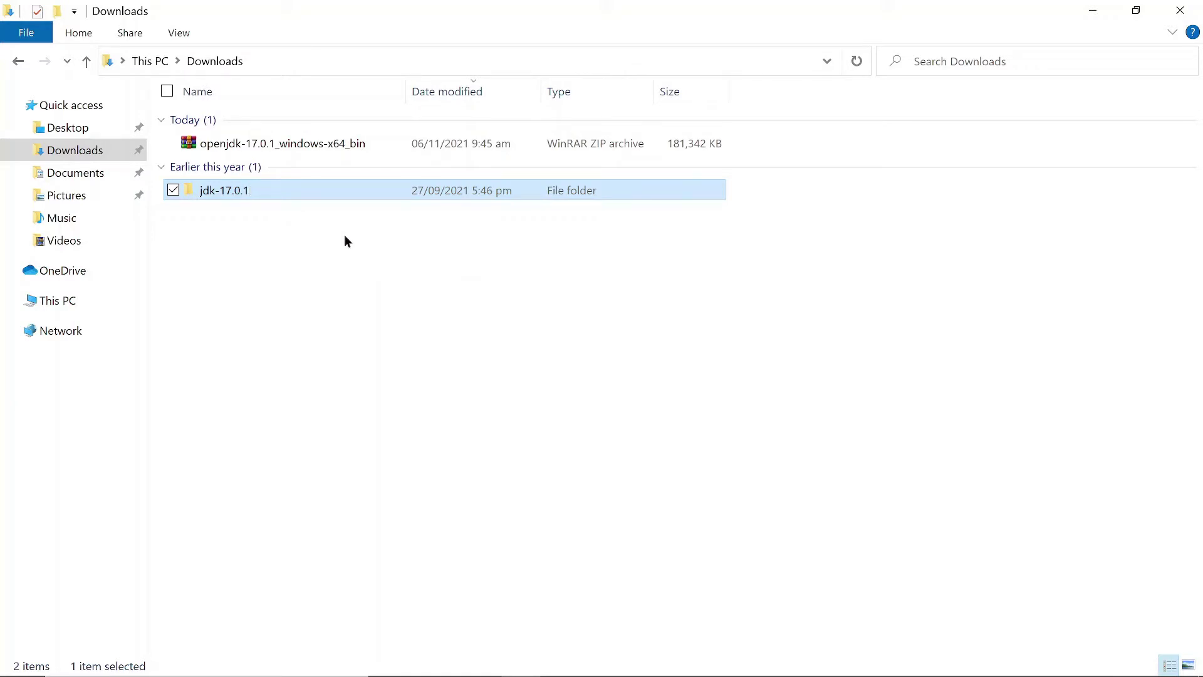
# Step: Open the bin folder inside the extracted jdk-17.0.1 folder and locate the java application
pyautogui.doubleClick(287, 190)
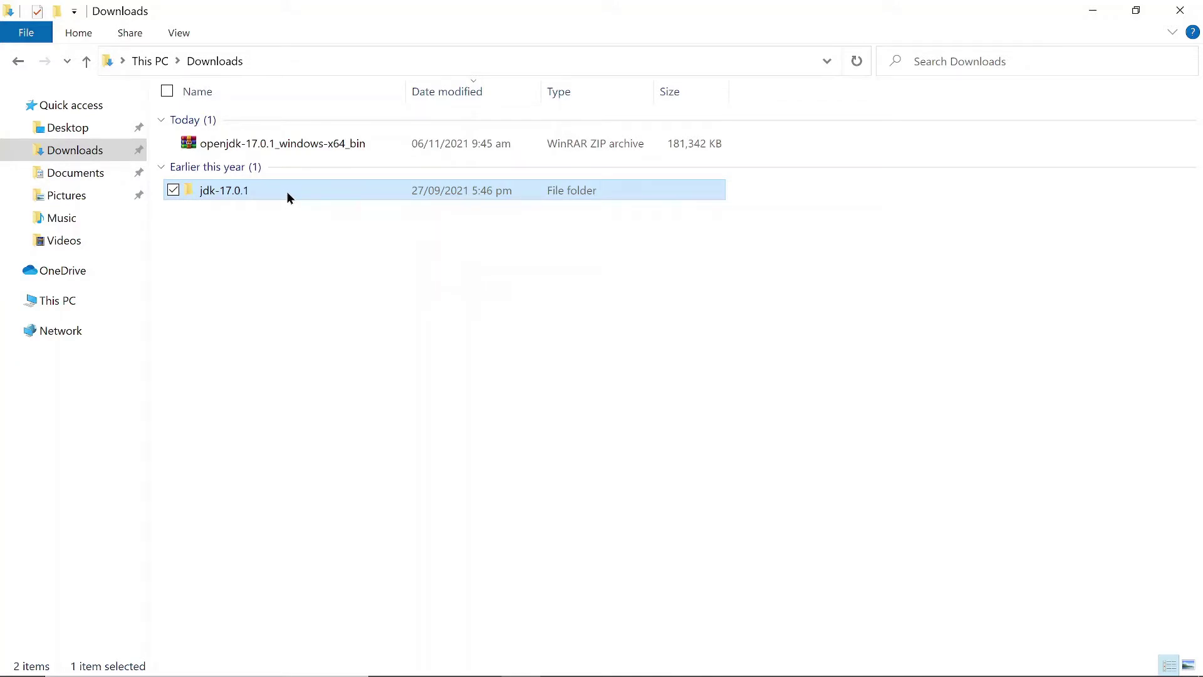
pyautogui.click(233, 58)
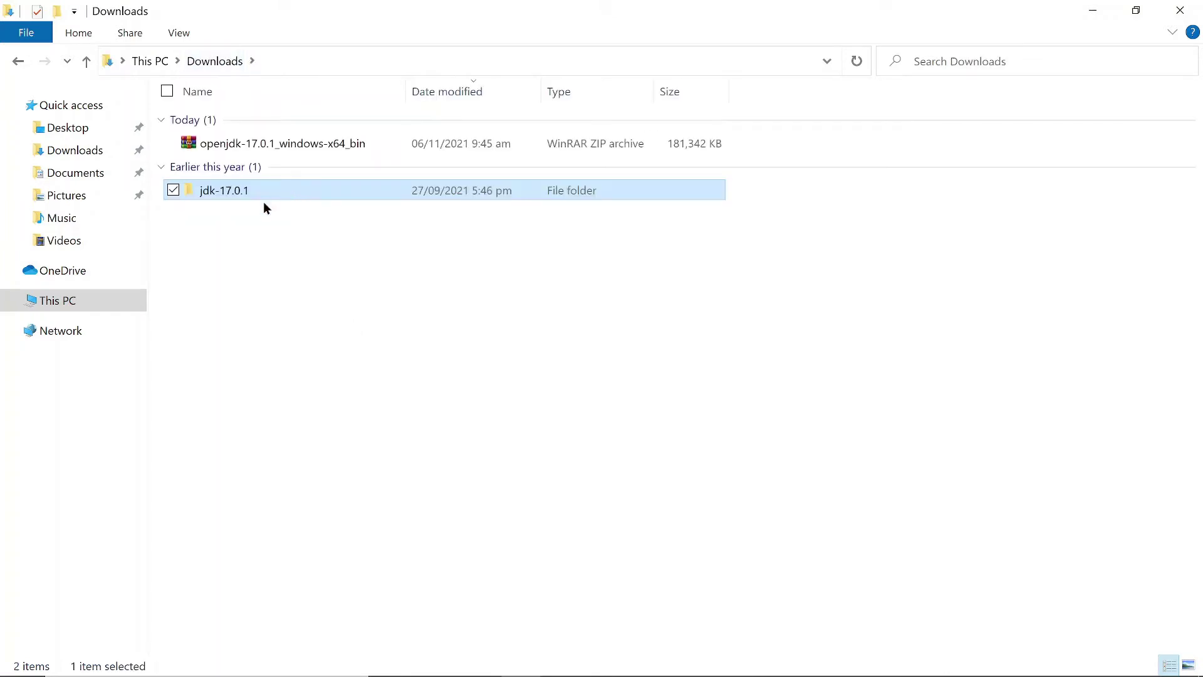
pyautogui.doubleClick(279, 189)
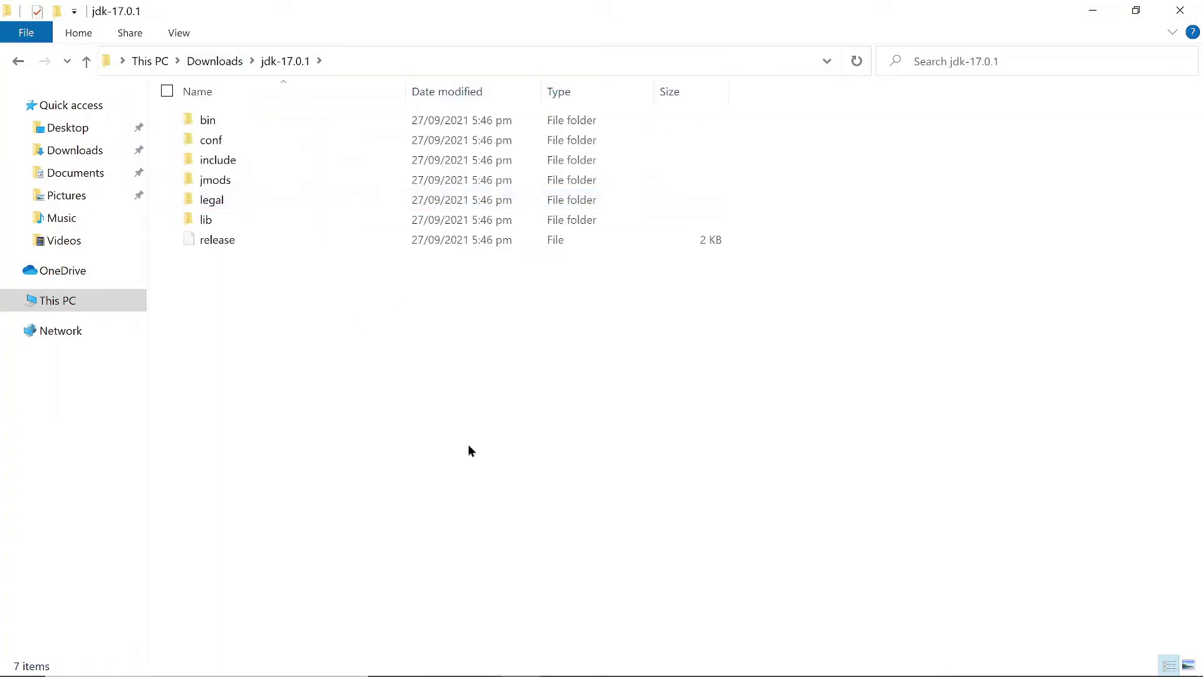
pyautogui.click(223, 116)
pyautogui.doubleClick(223, 119)
pyautogui.scroll(-3, 451, 416)
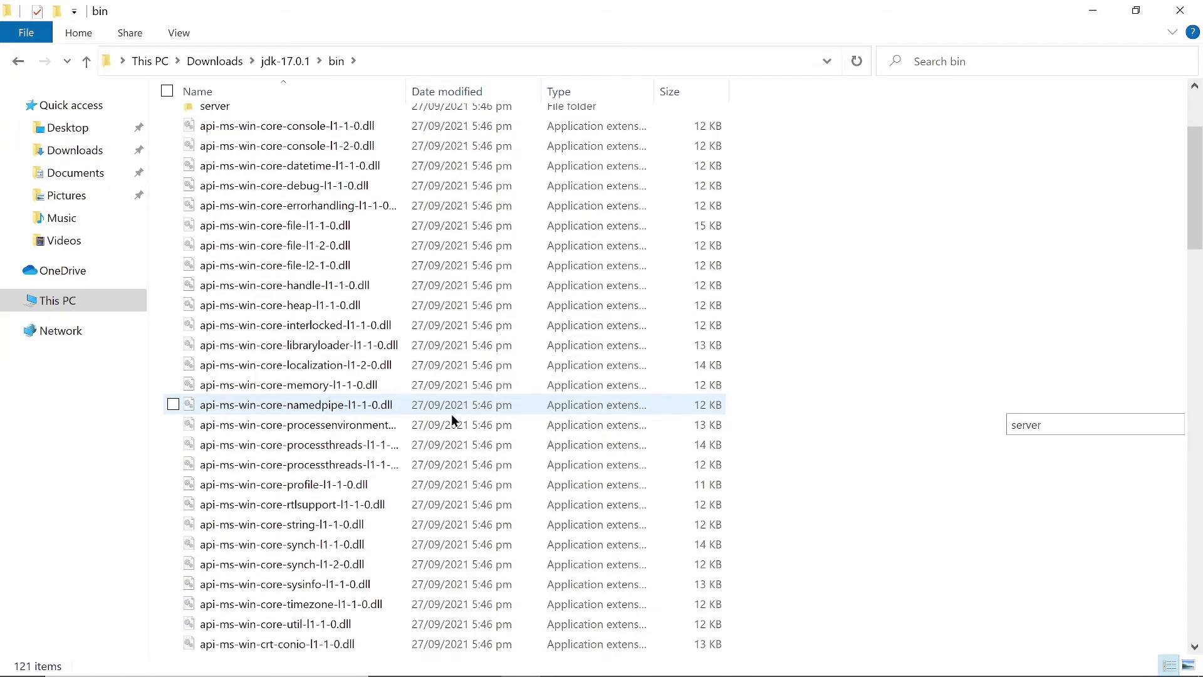
pyautogui.scroll(-12, 451, 414)
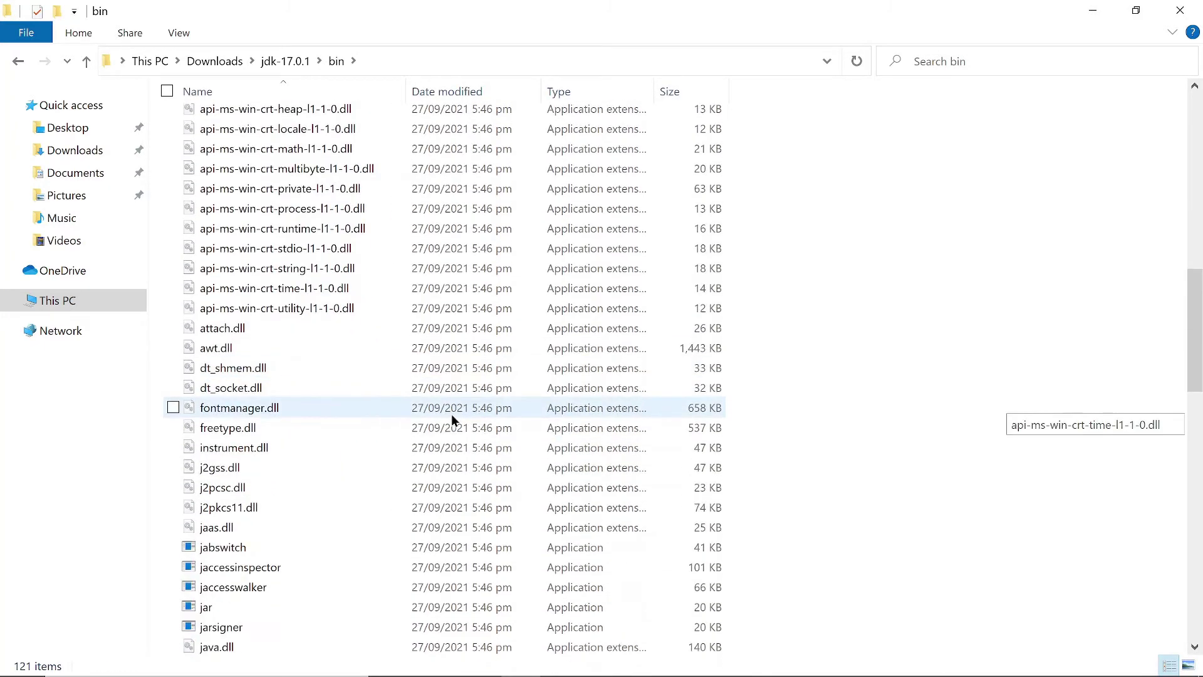
pyautogui.scroll(-1, 451, 413)
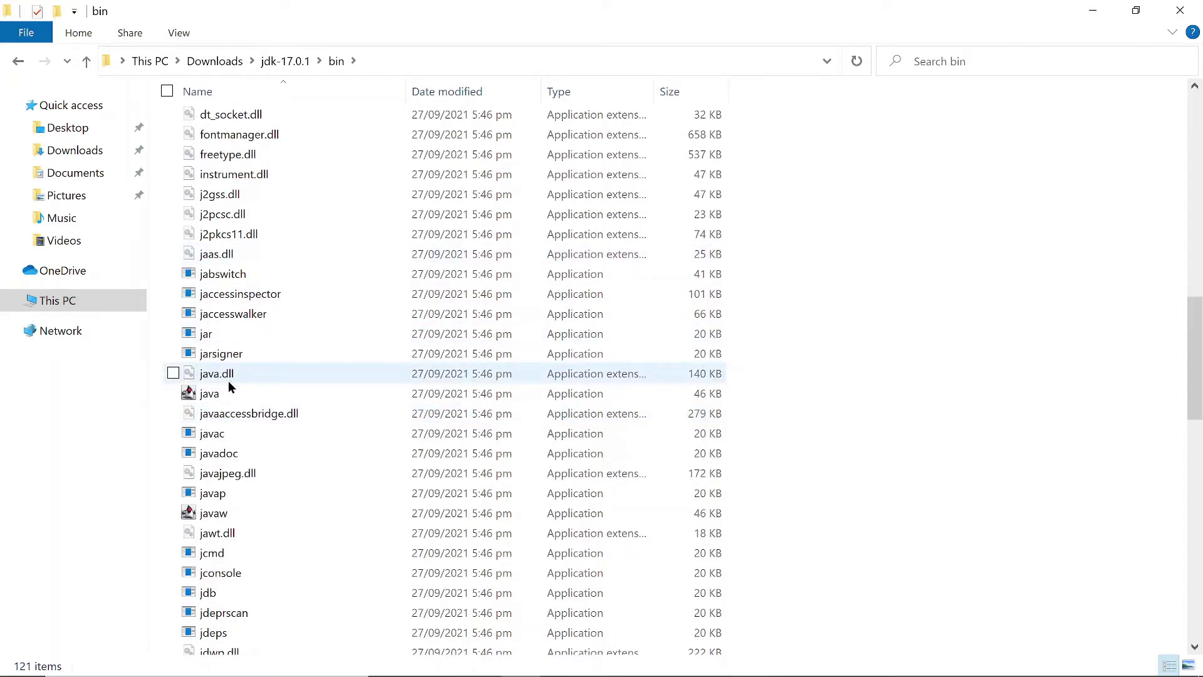
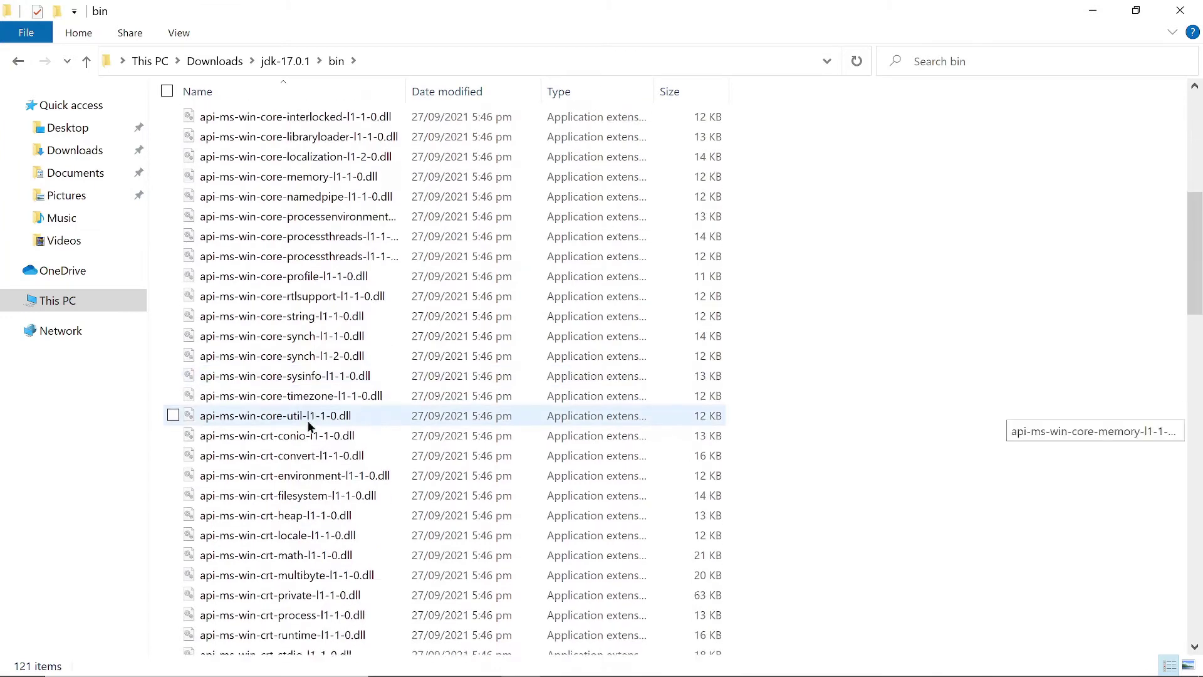
pyautogui.scroll(-6, 307, 425)
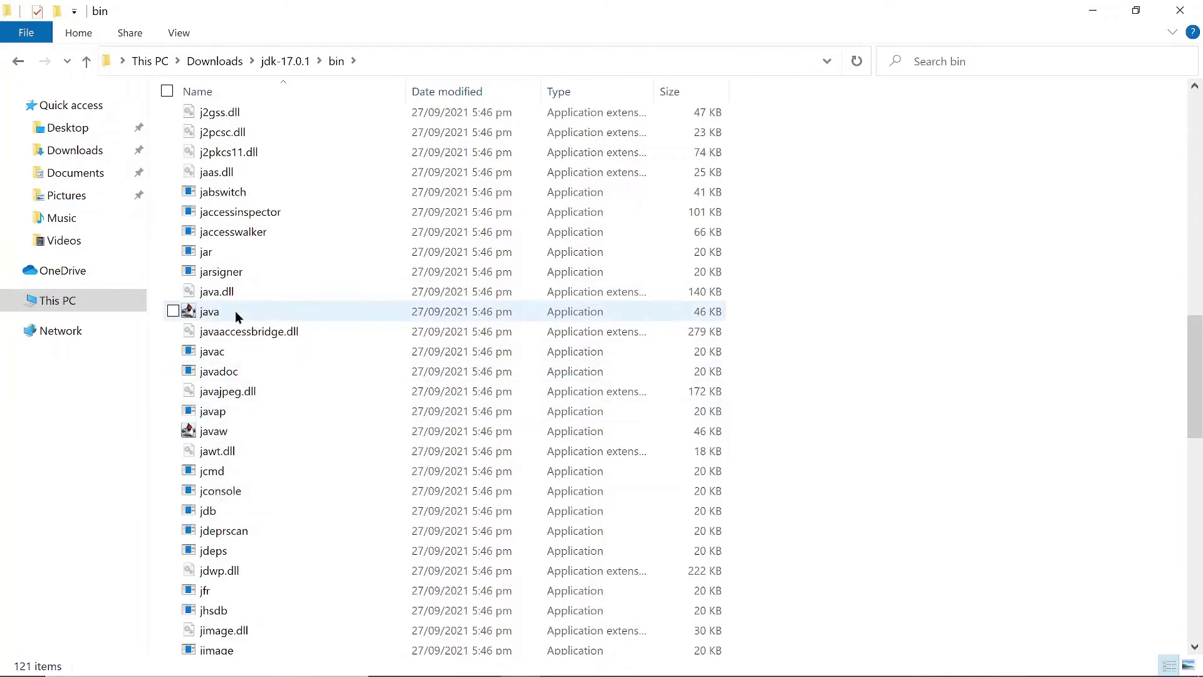
pyautogui.moveTo(234, 310)
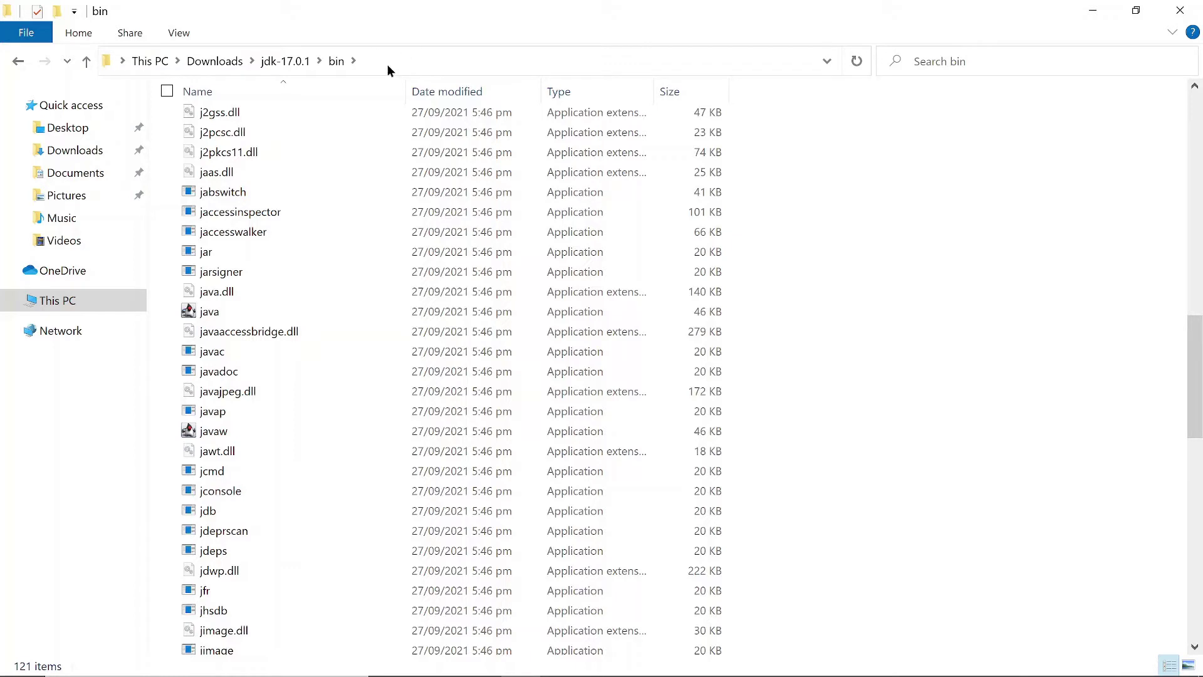
# Step: Copy the full path of the jdk-17.0.1 bin folder
pyautogui.click(409, 56)
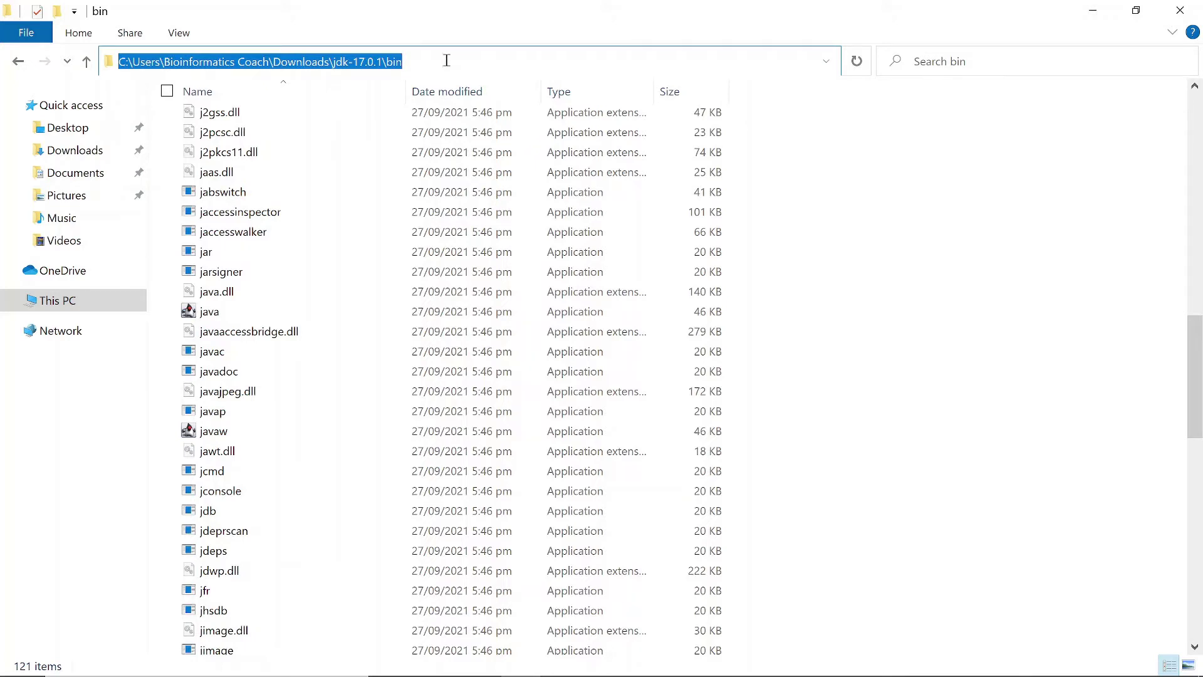
pyautogui.rightClick(353, 58)
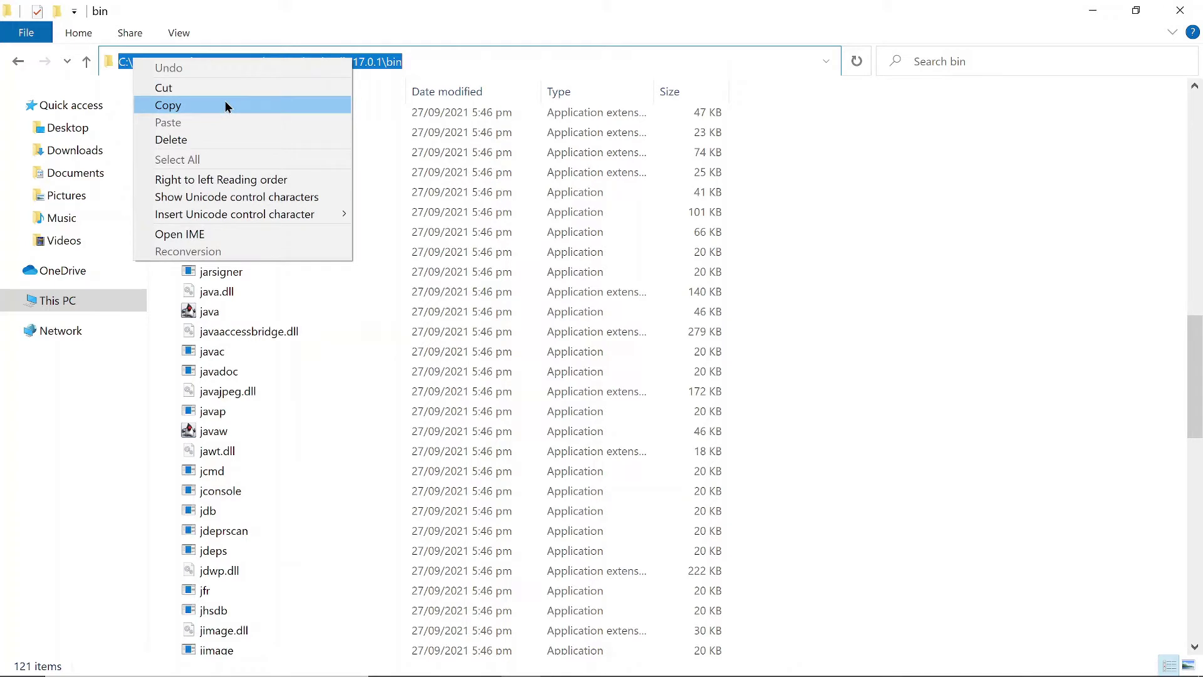
pyautogui.click(280, 105)
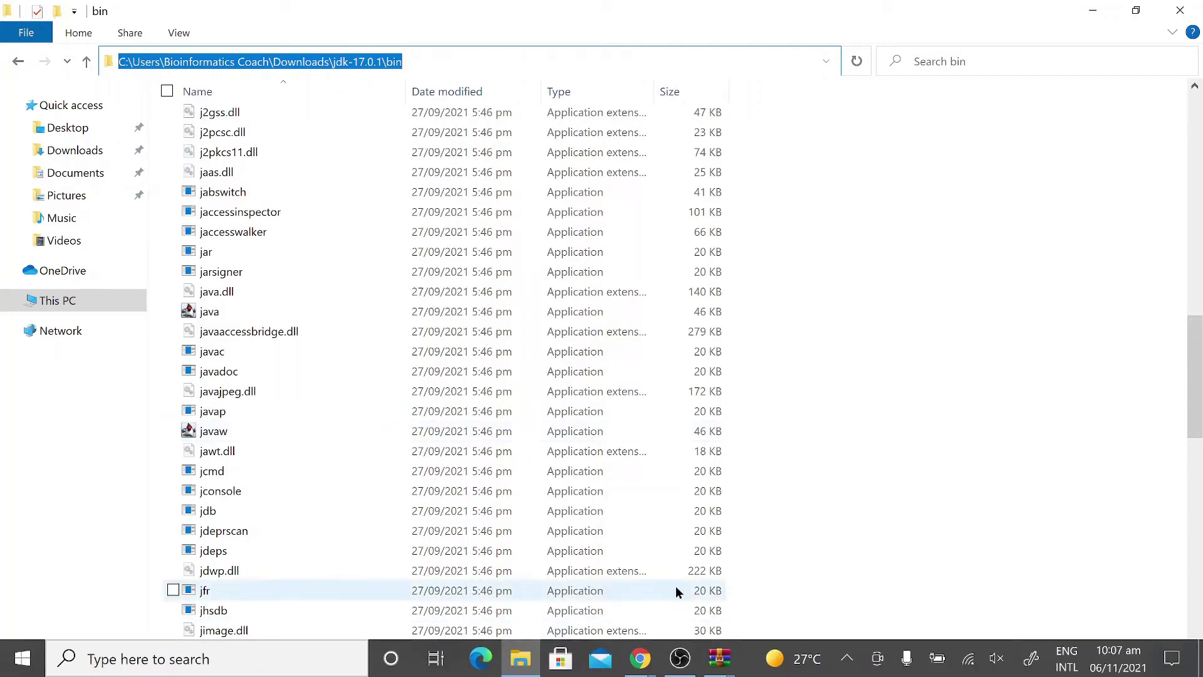
# Step: Close both open WinRAR archive windows and return to the Downloads folder
pyautogui.click(719, 658)
pyautogui.click(825, 564)
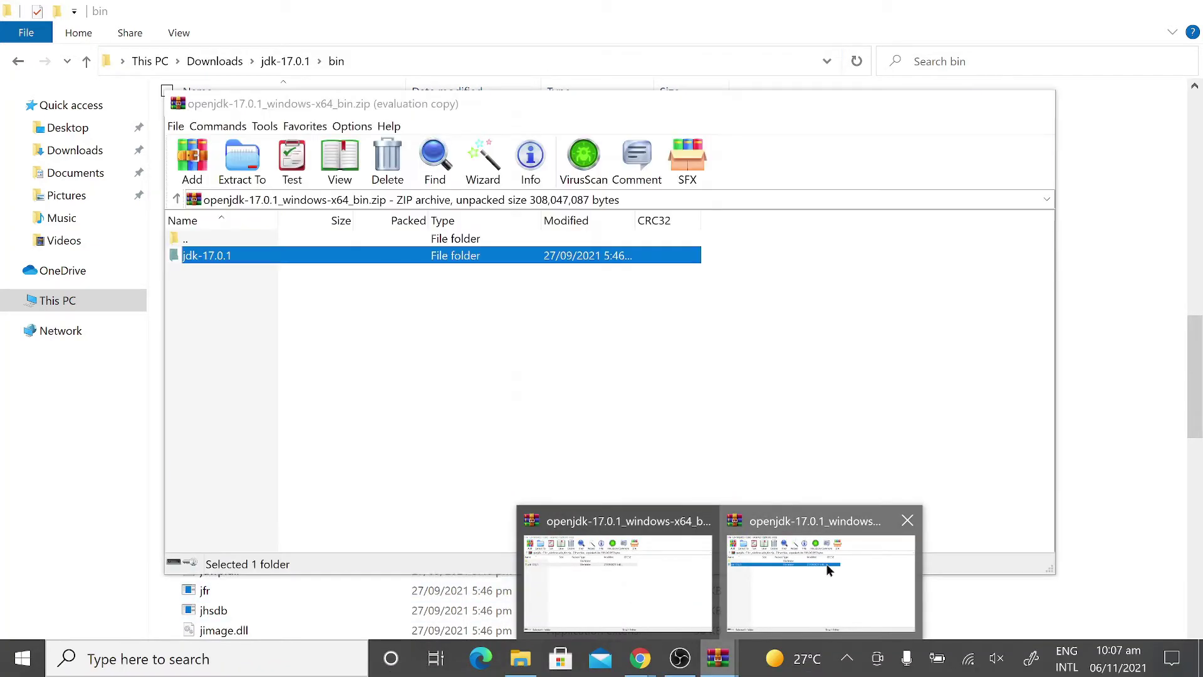
pyautogui.click(1018, 95)
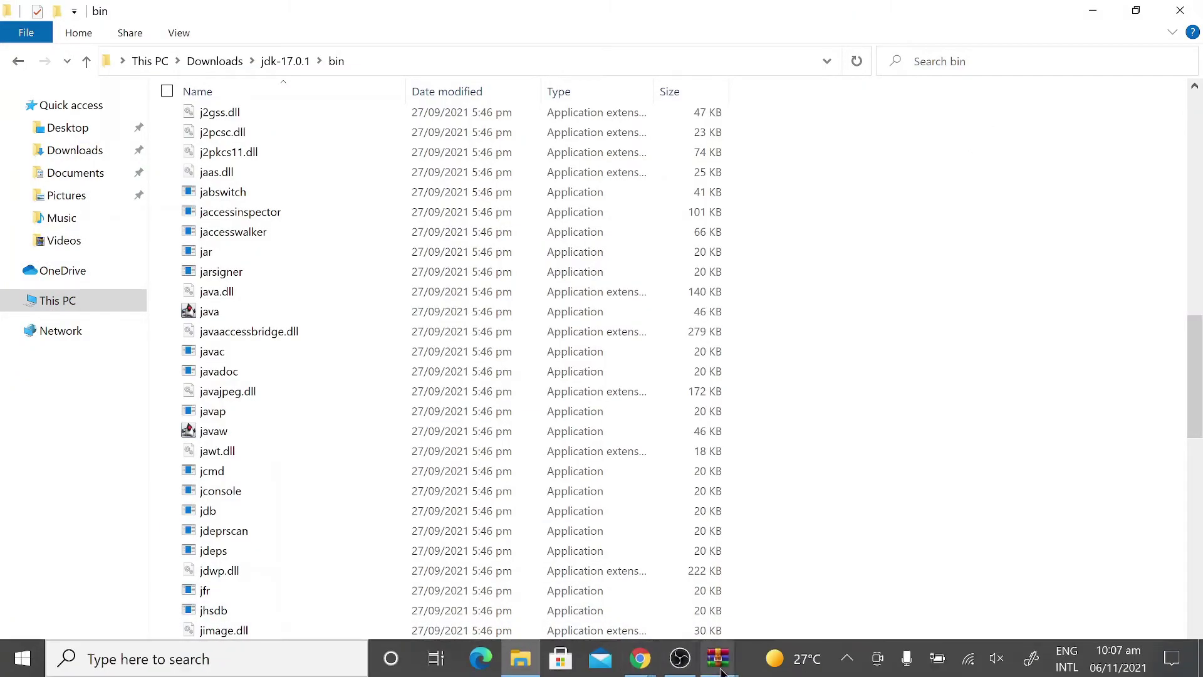
pyautogui.moveTo(721, 672)
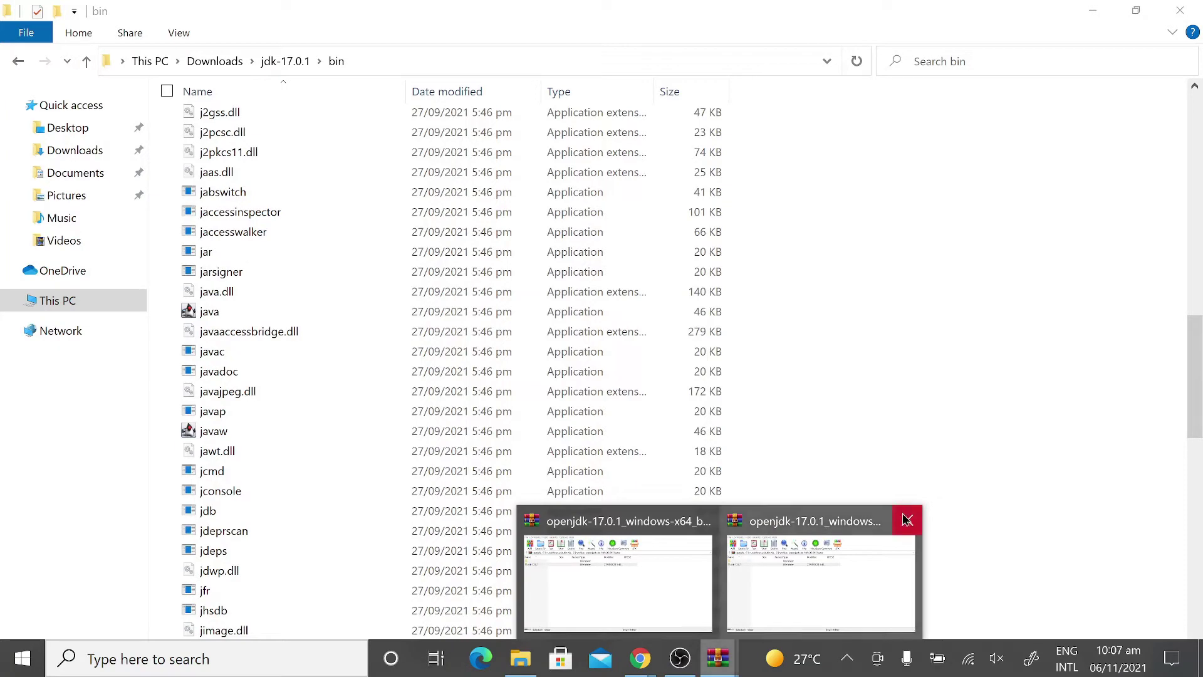
pyautogui.click(907, 519)
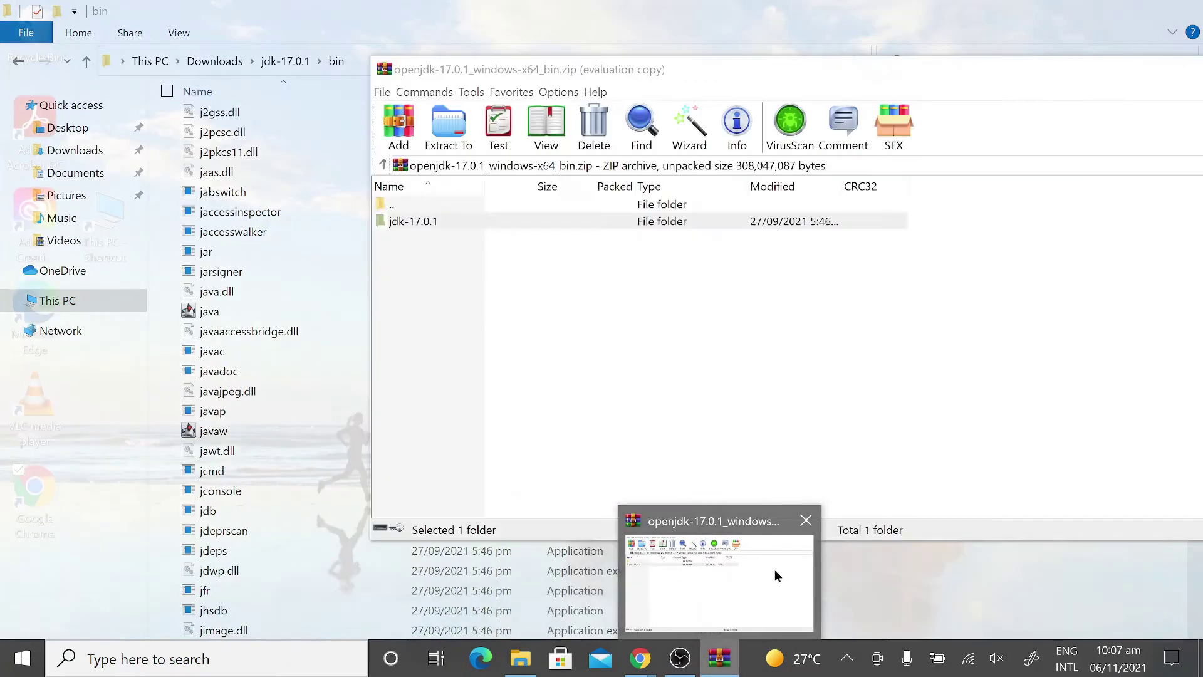
pyautogui.click(774, 569)
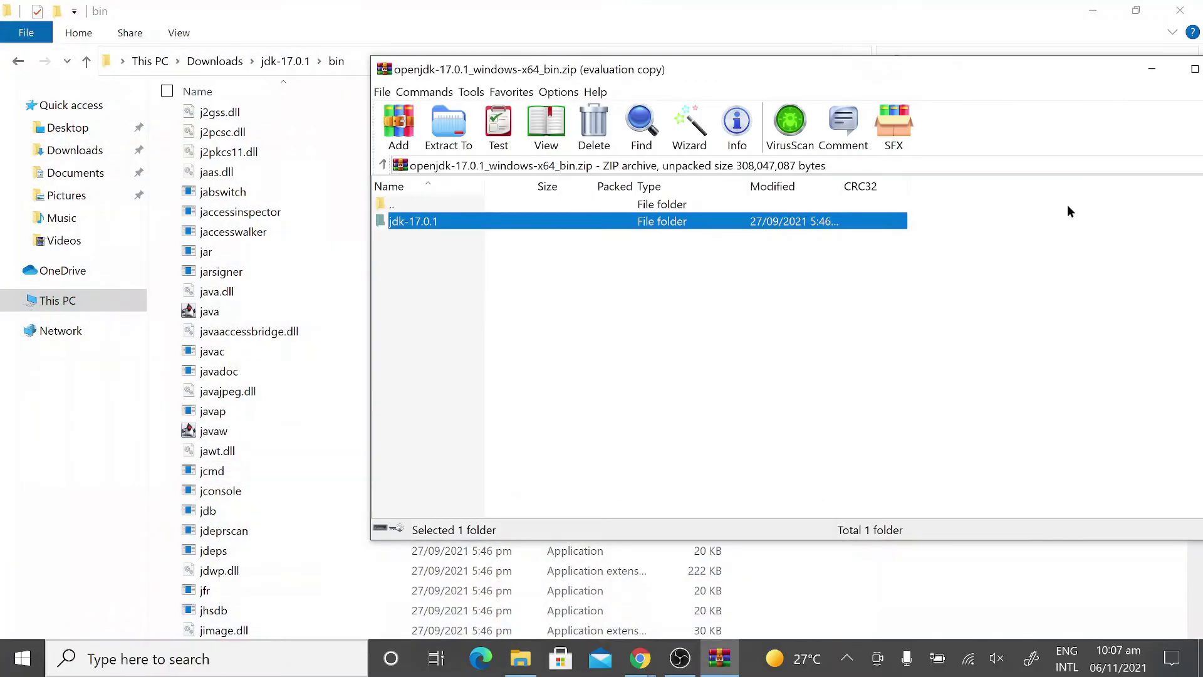
pyautogui.moveTo(1045, 66); pyautogui.dragTo(818, 154)
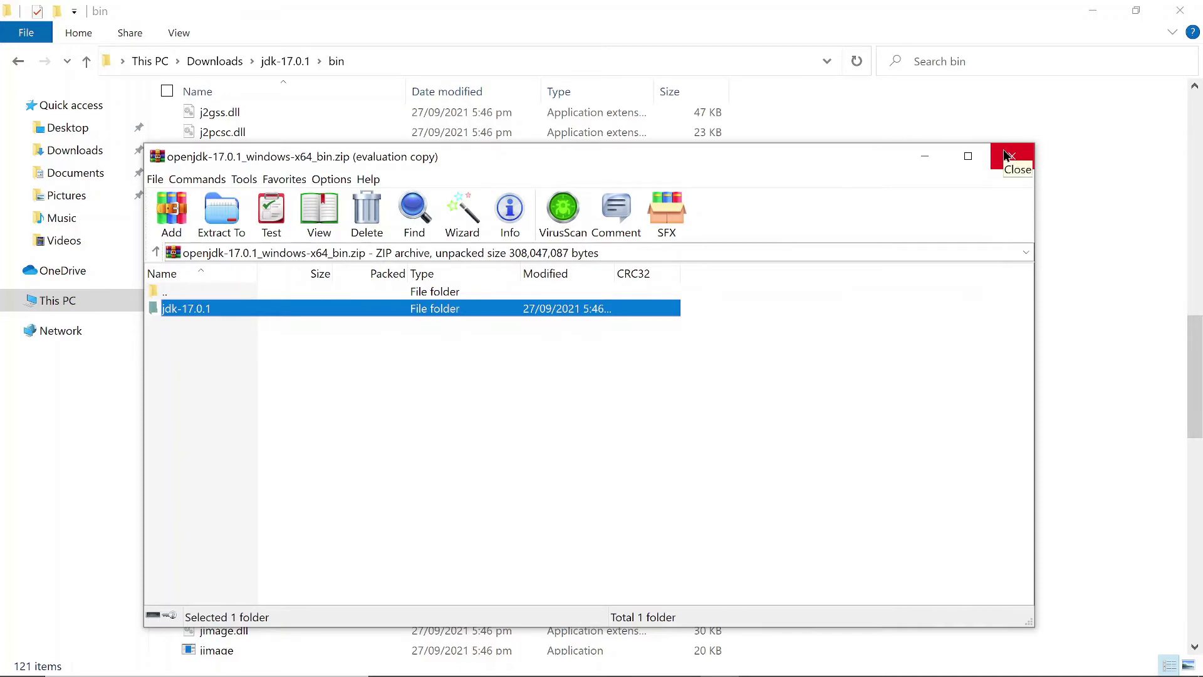
pyautogui.click(1005, 155)
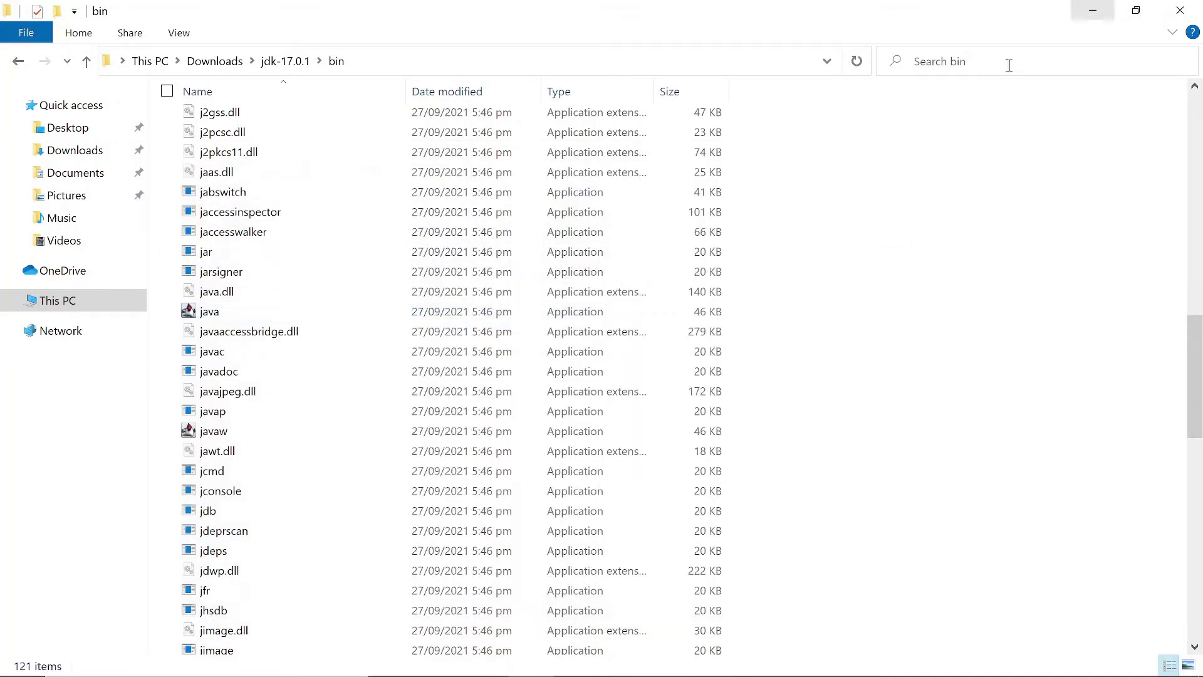
pyautogui.click(223, 61)
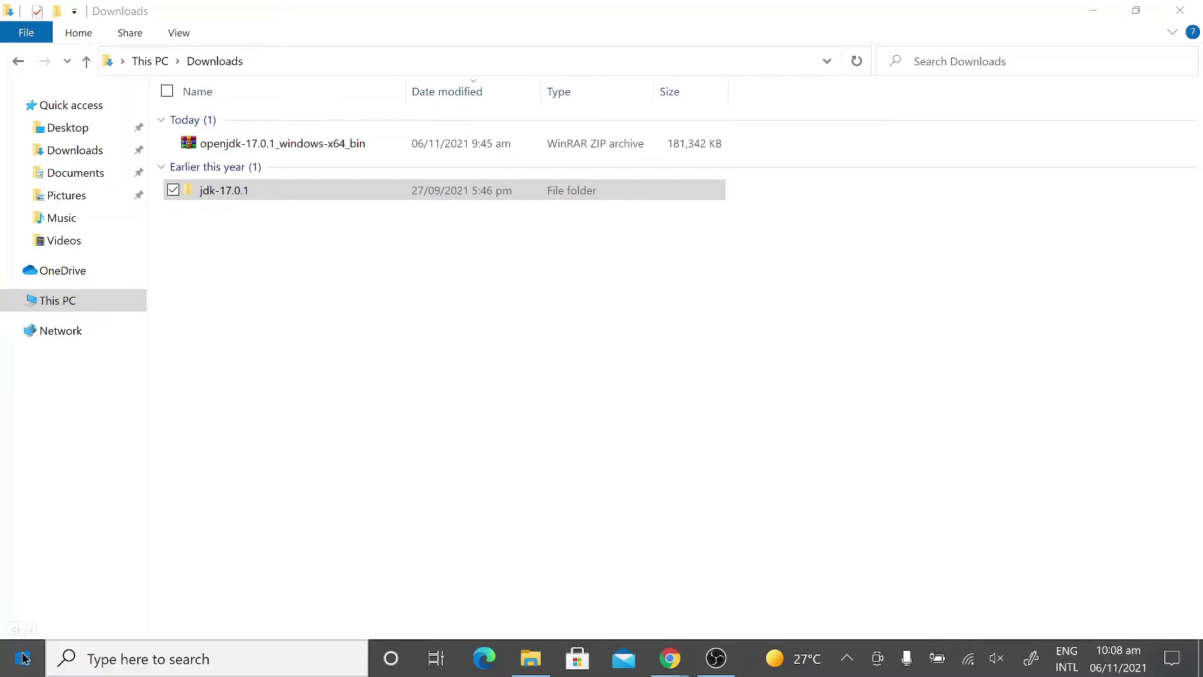
# Step: Open a Command Prompt window and run the java command from the default user folder
pyautogui.click(23, 657)
pyautogui.write('cm')
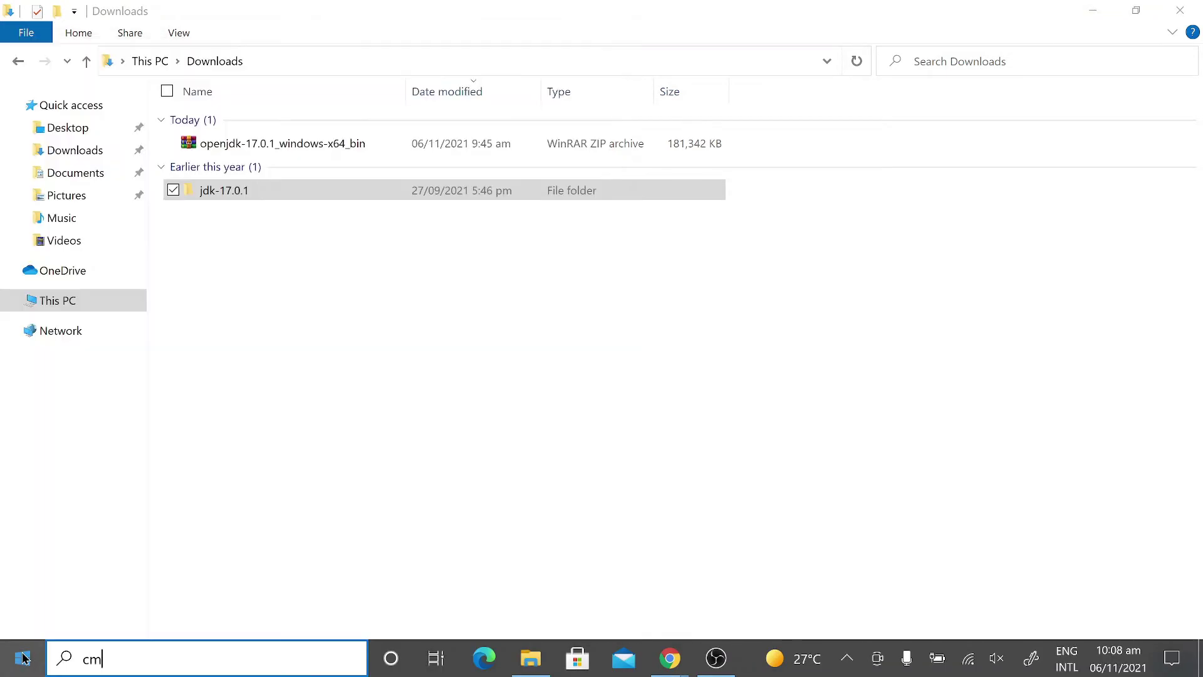
pyautogui.write('d')
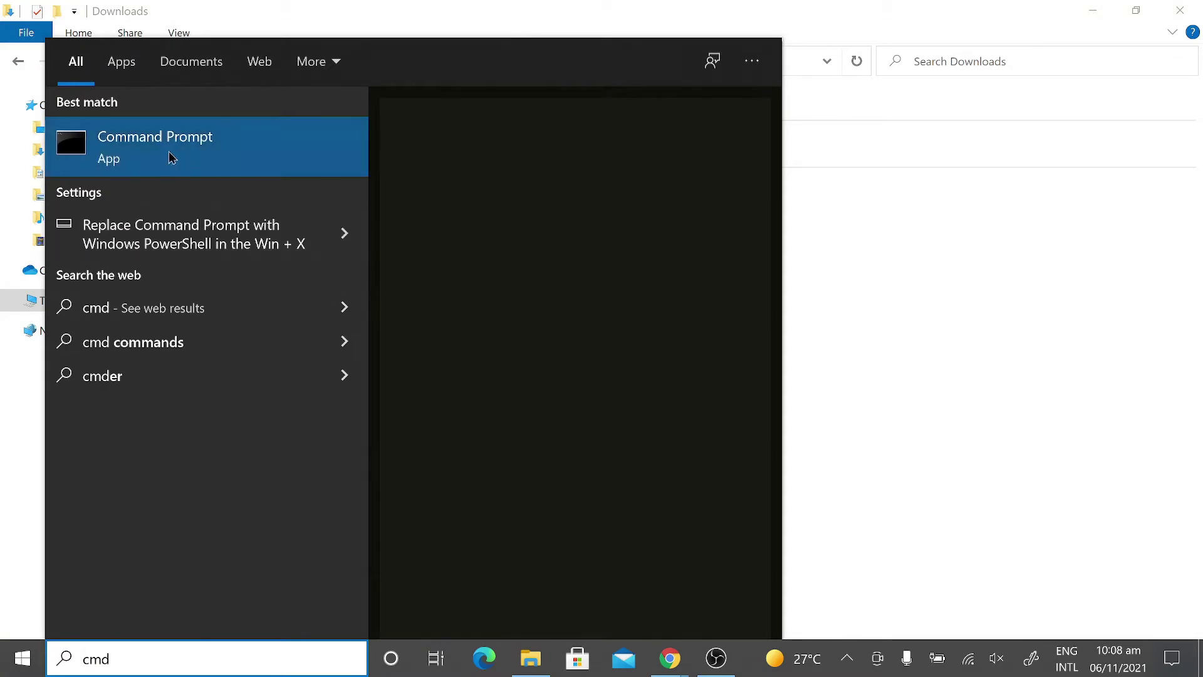
pyautogui.click(571, 230)
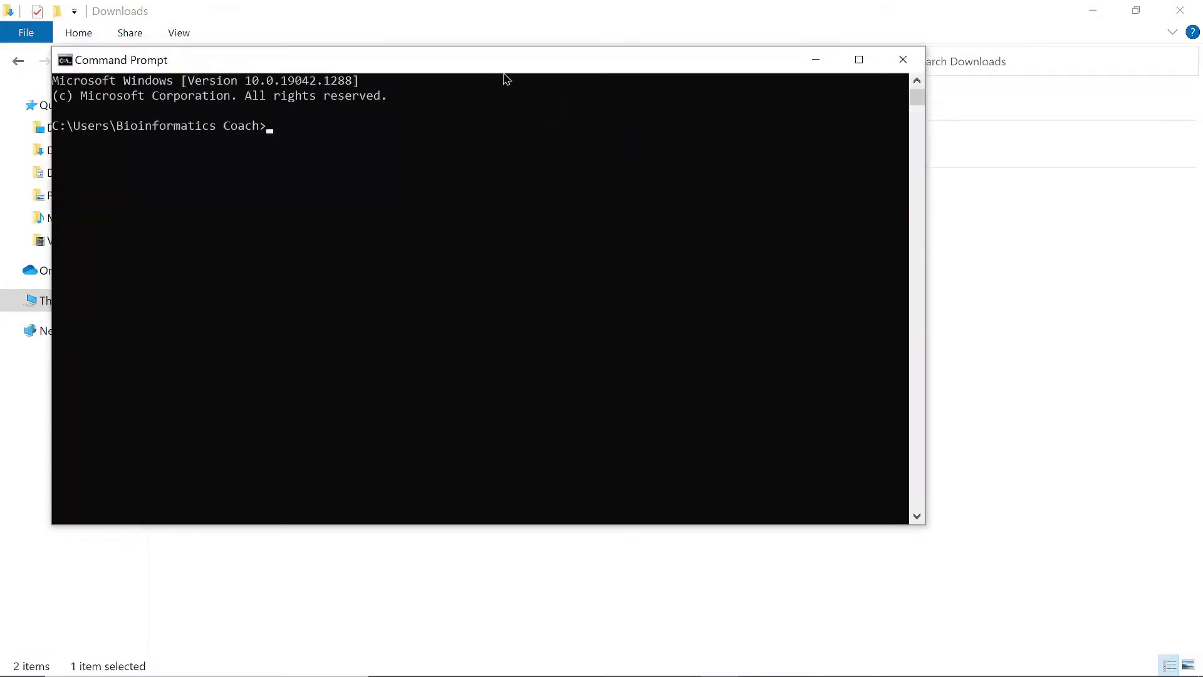
pyautogui.moveTo(449, 67); pyautogui.dragTo(538, 68)
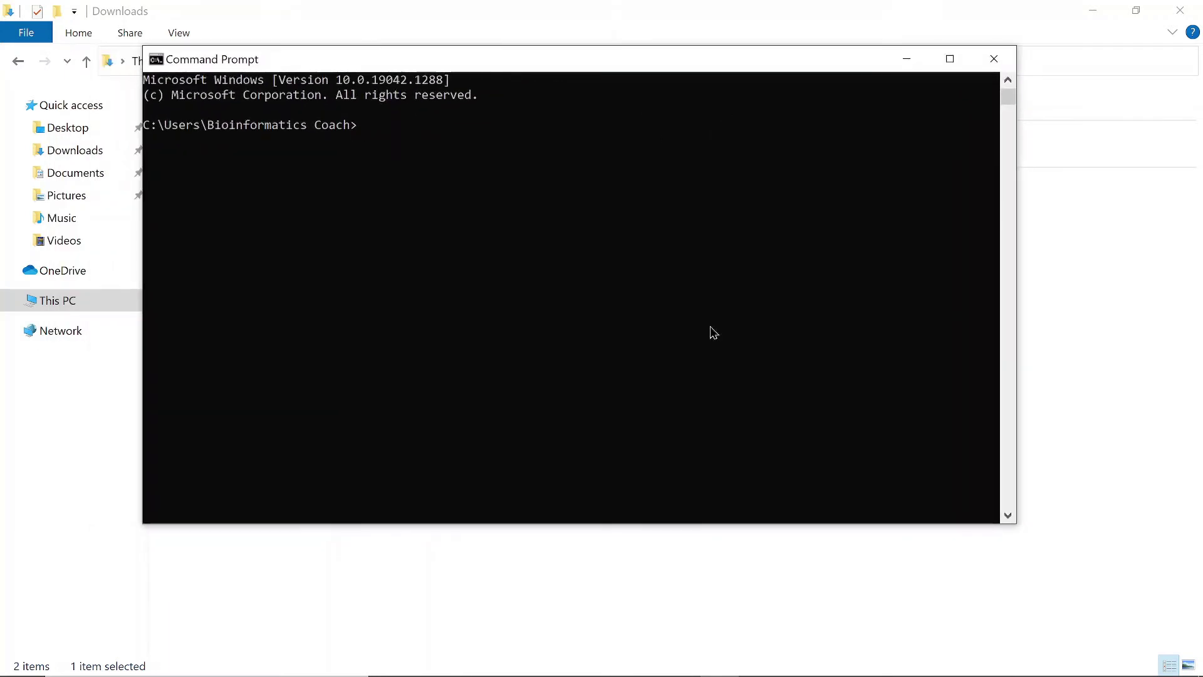
pyautogui.write('java')
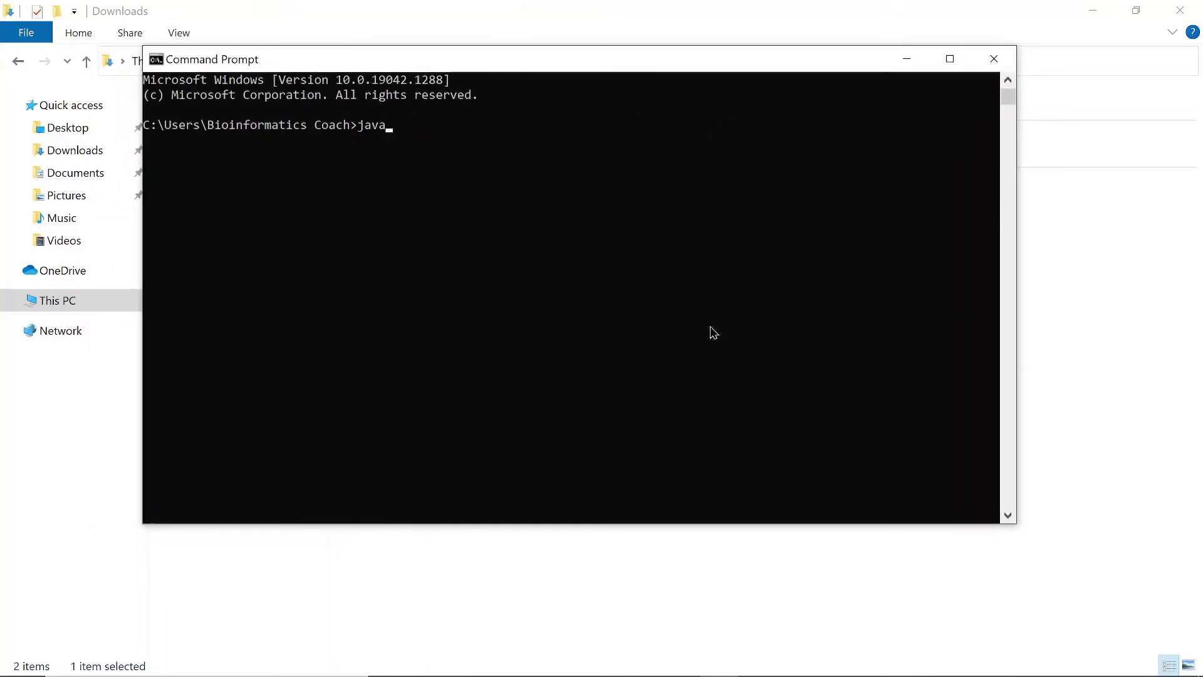
pyautogui.press('Return')
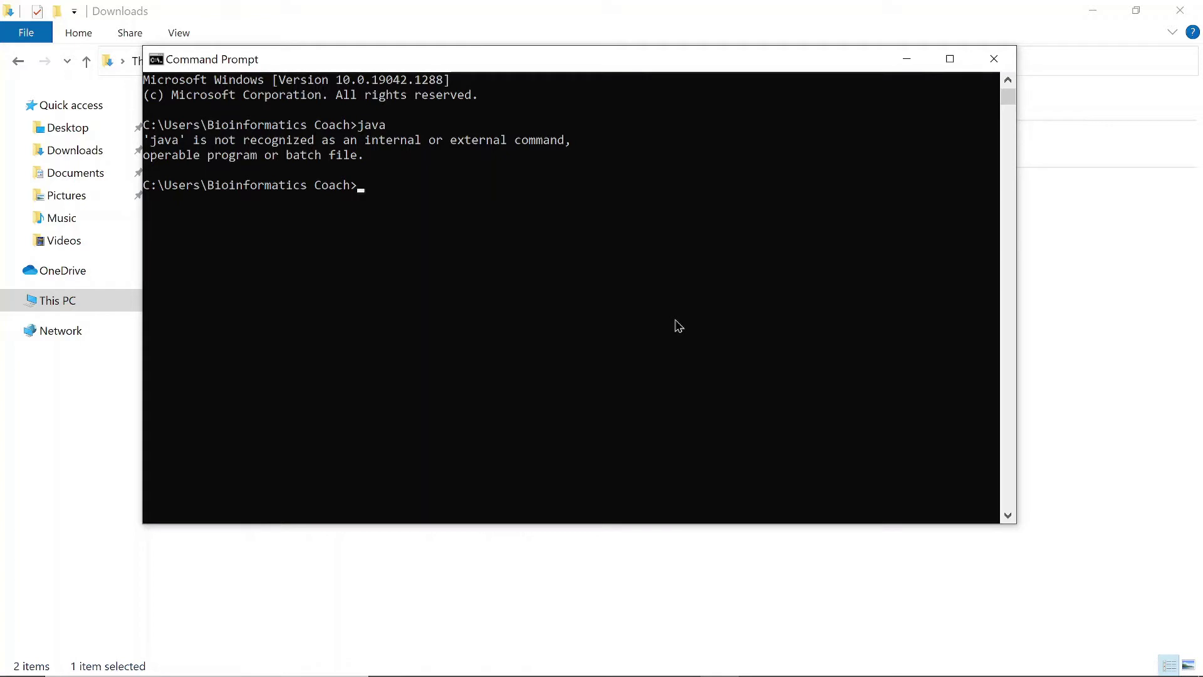
# Step: Change the working directory to the Downloads\jdk-17.0.1\bin folder with chdir and the copied path
pyautogui.write('chdir')
pyautogui.hotkey('ctrl', 'v')
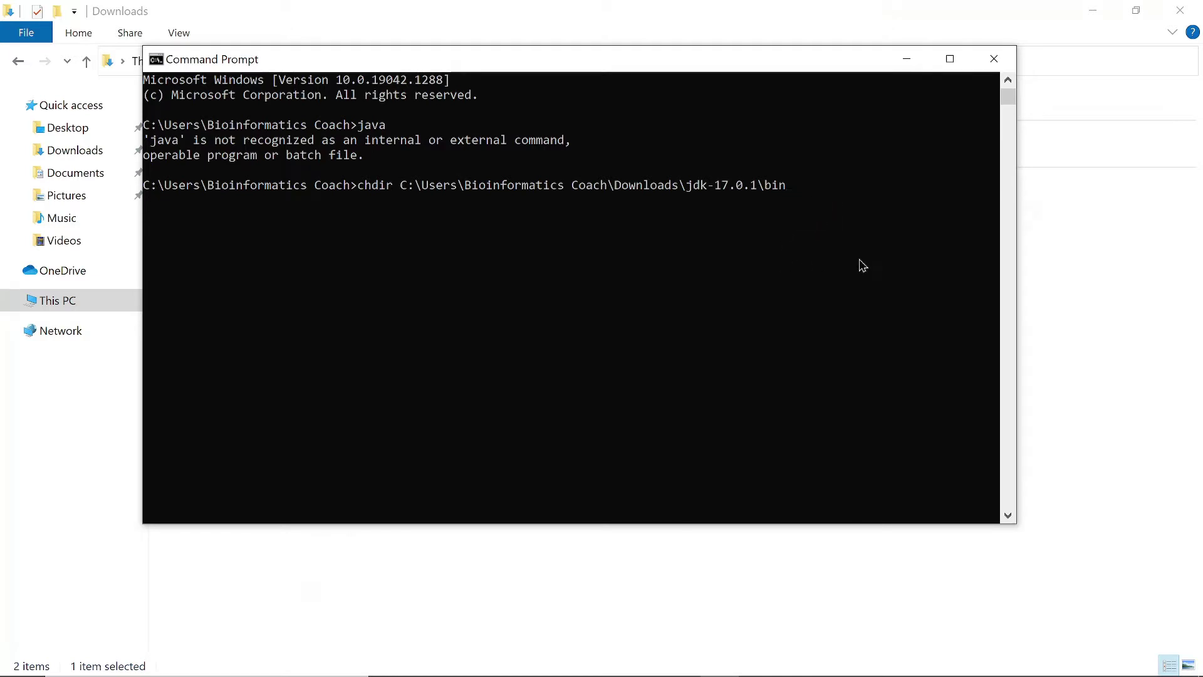
pyautogui.press('Return')
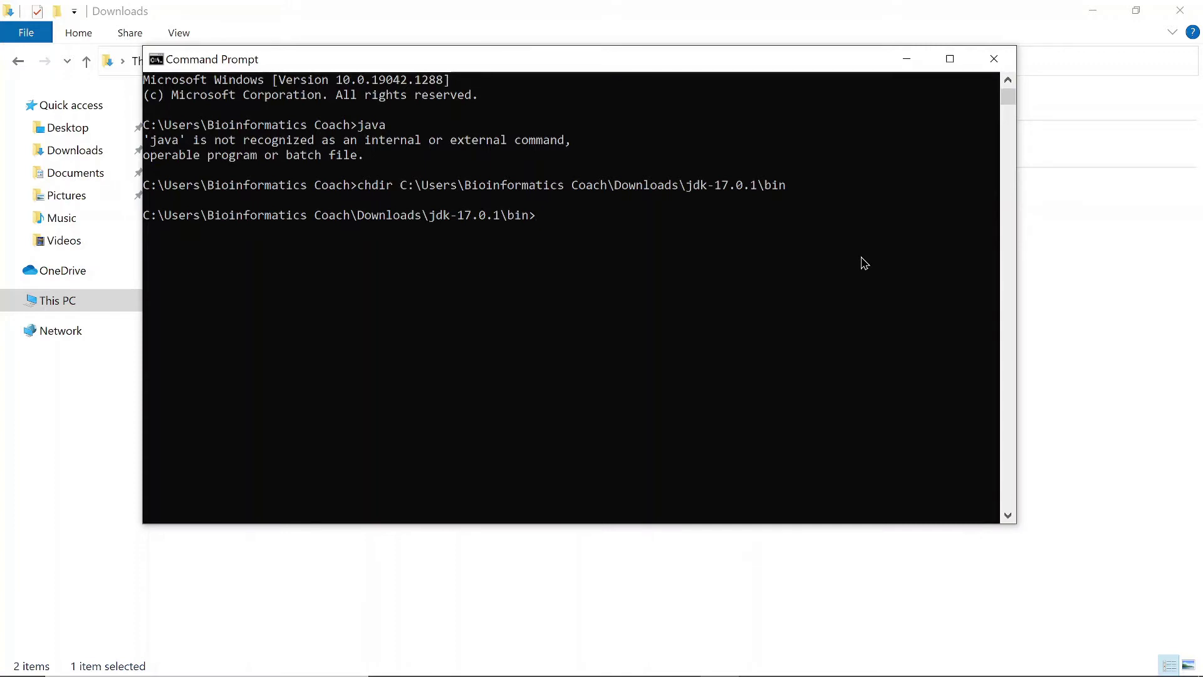
# Step: Run java from the bin folder, look through its usage output, and close the Command Prompt
pyautogui.write('java')
pyautogui.press('Return')
pyautogui.scroll(1, 526, 195)
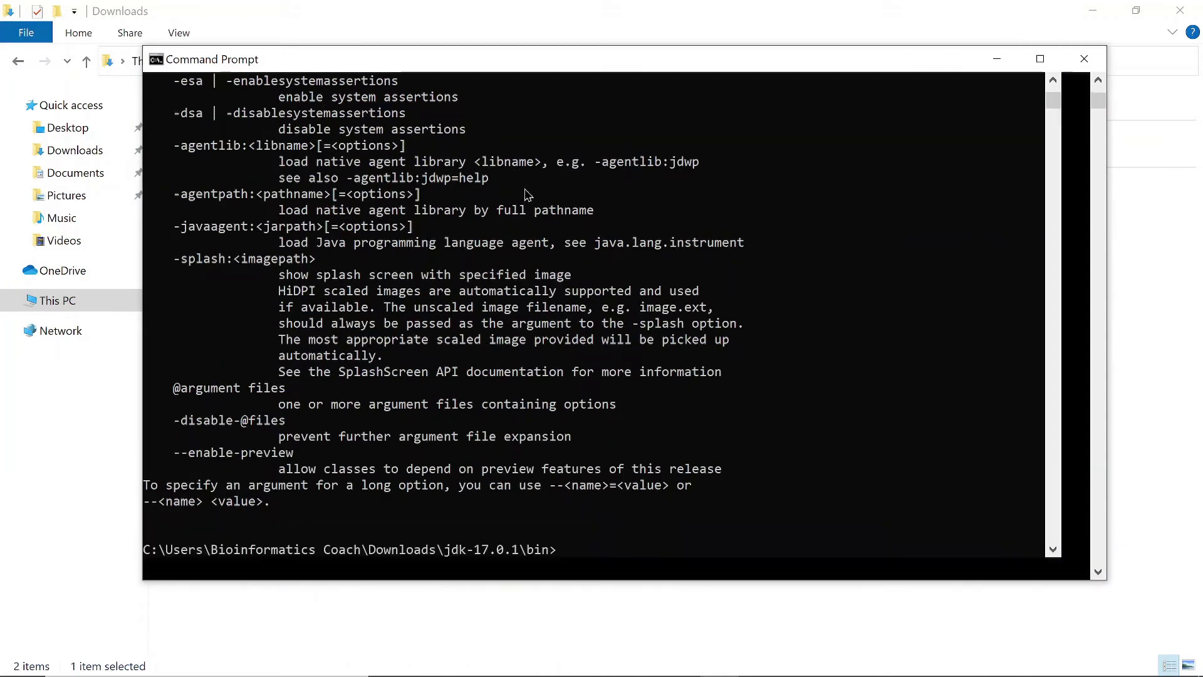
pyautogui.scroll(1, 525, 194)
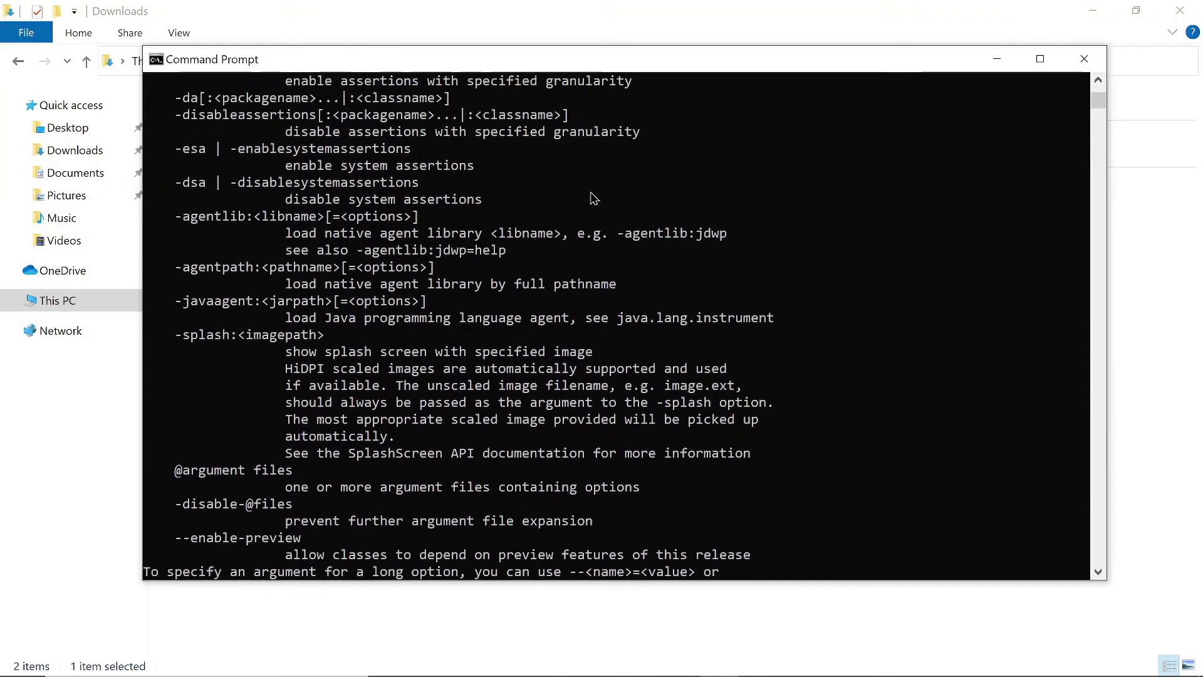
pyautogui.scroll(5, 593, 199)
pyautogui.scroll(-17, 593, 199)
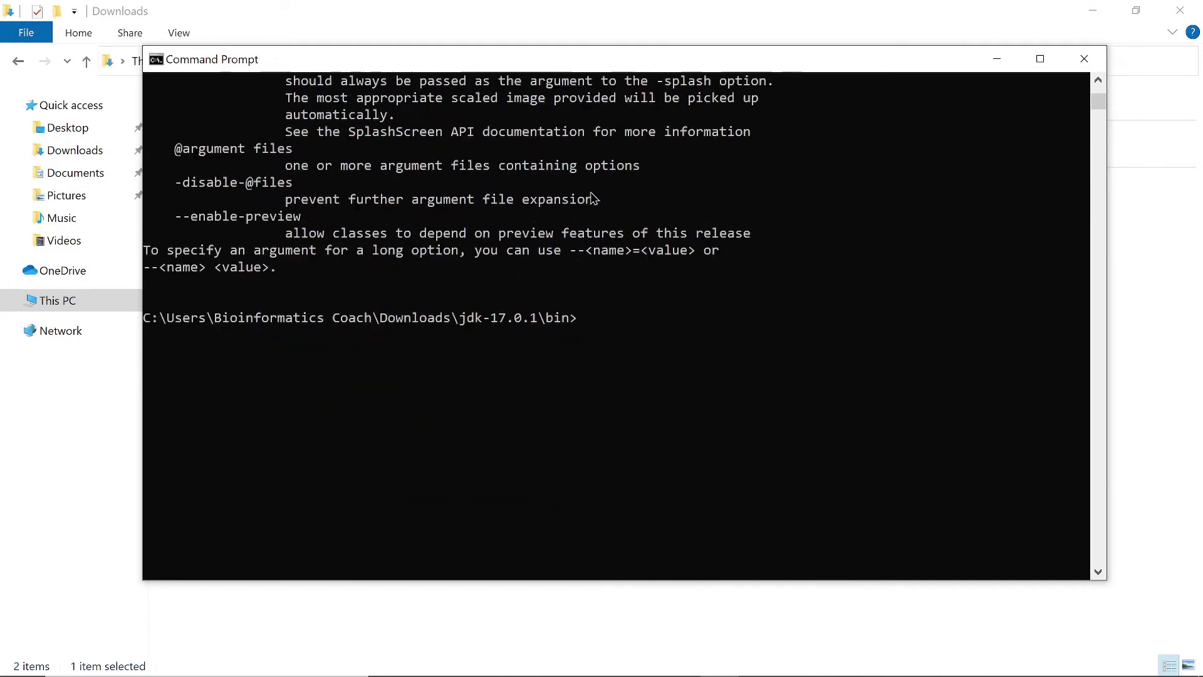
pyautogui.scroll(-3, 592, 197)
pyautogui.scroll(4, 589, 206)
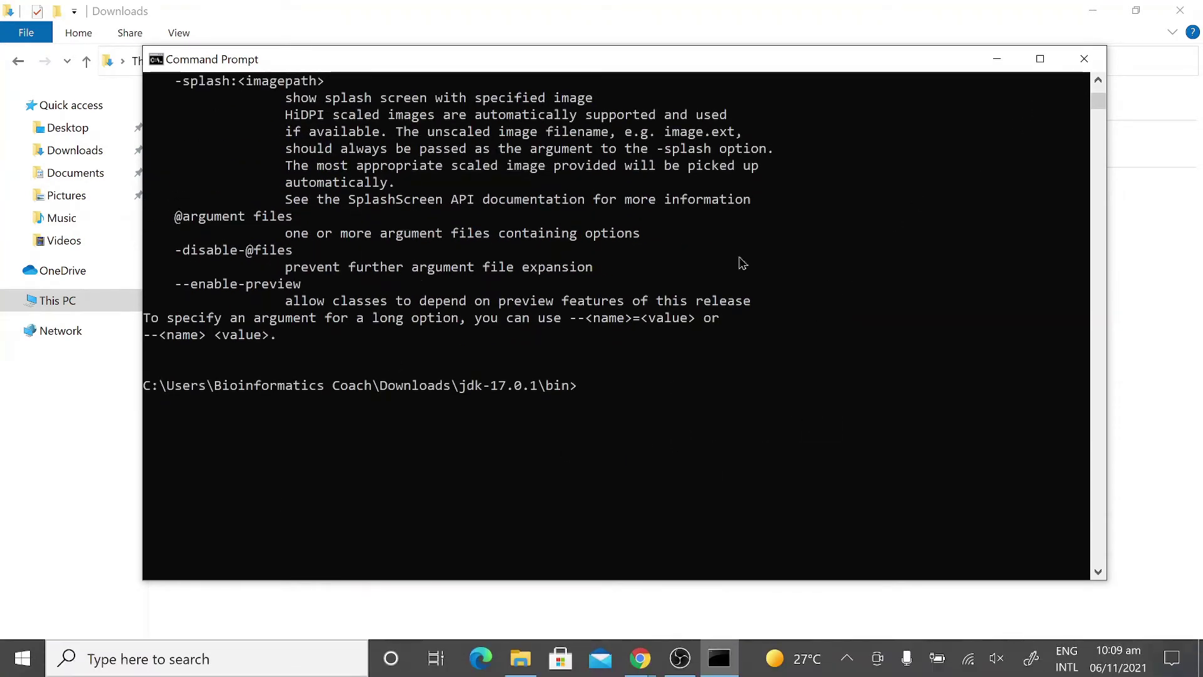
pyautogui.click(1084, 58)
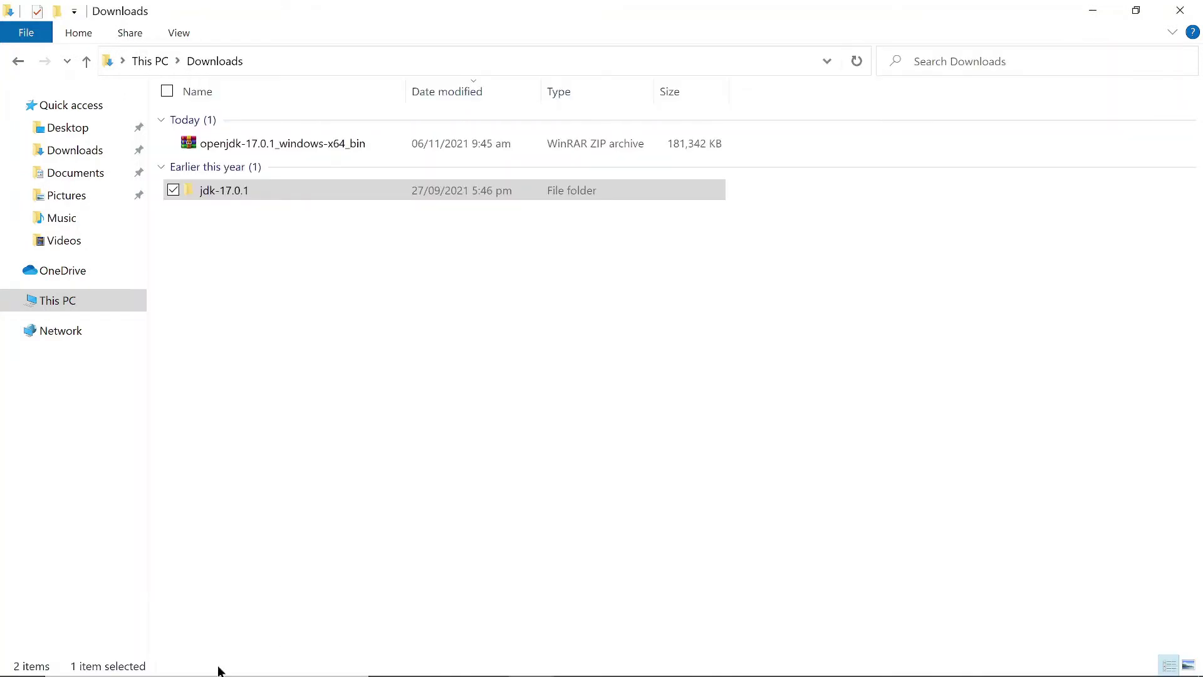
# Step: Open a new Command Prompt and use chdir with the copied path to enter the Downloads\jdk-17.0.1\bin folder
pyautogui.click(11, 669)
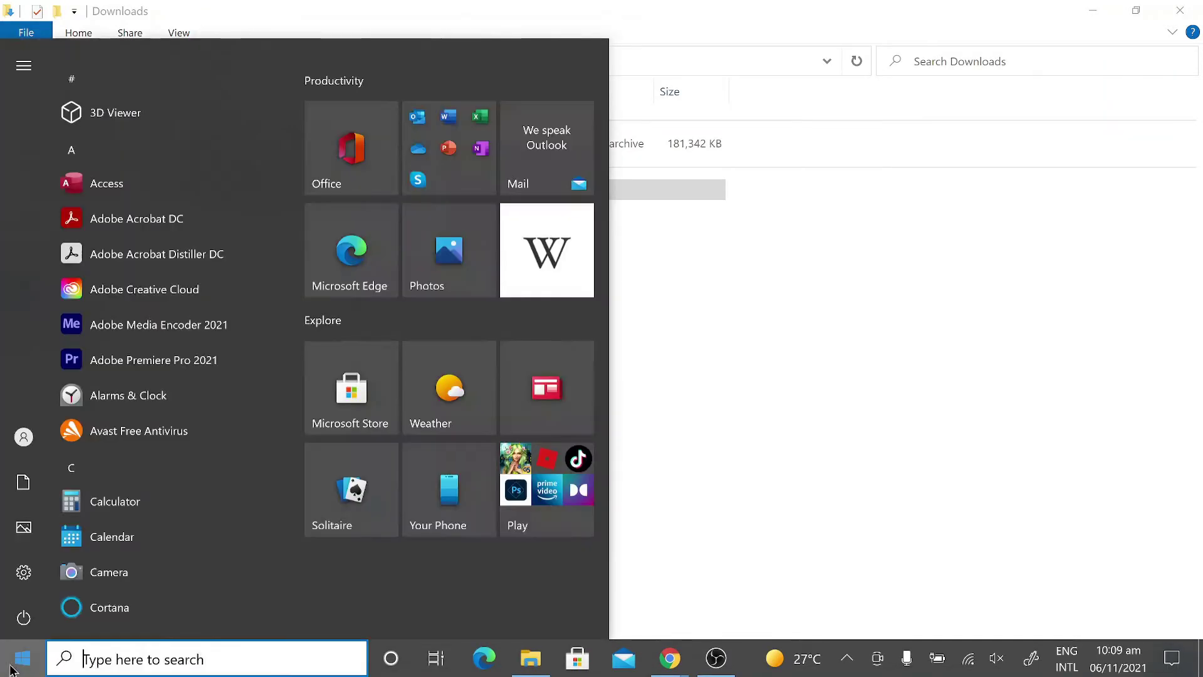
pyautogui.write('cmd')
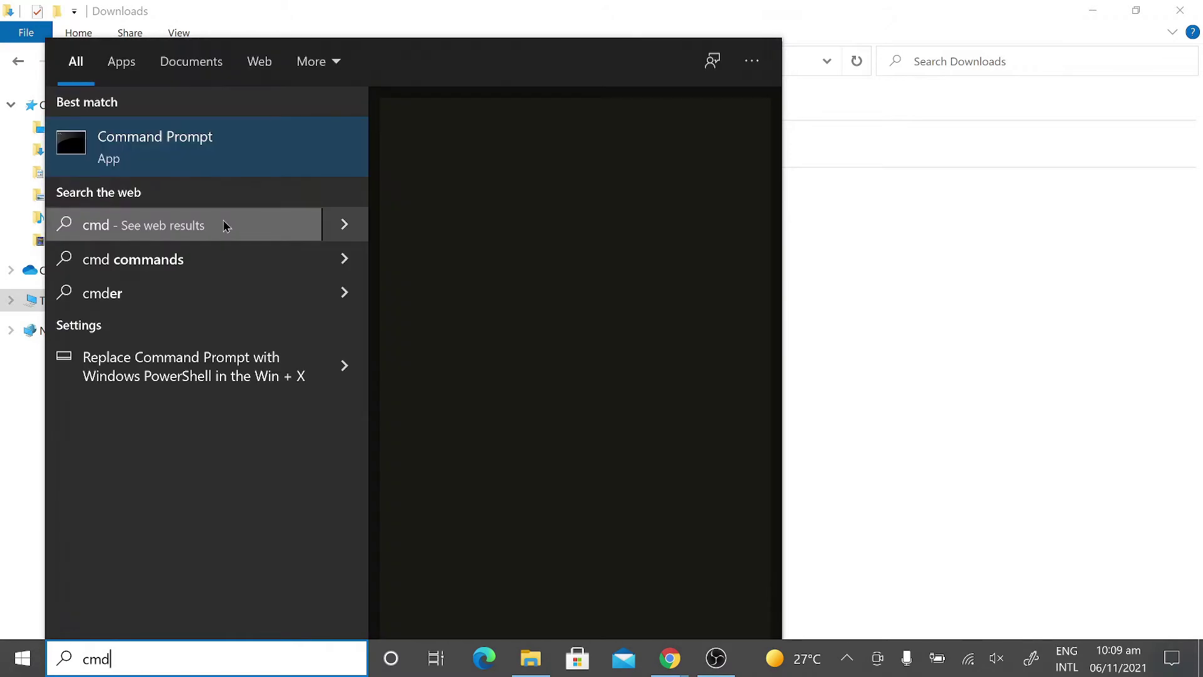
pyautogui.click(212, 150)
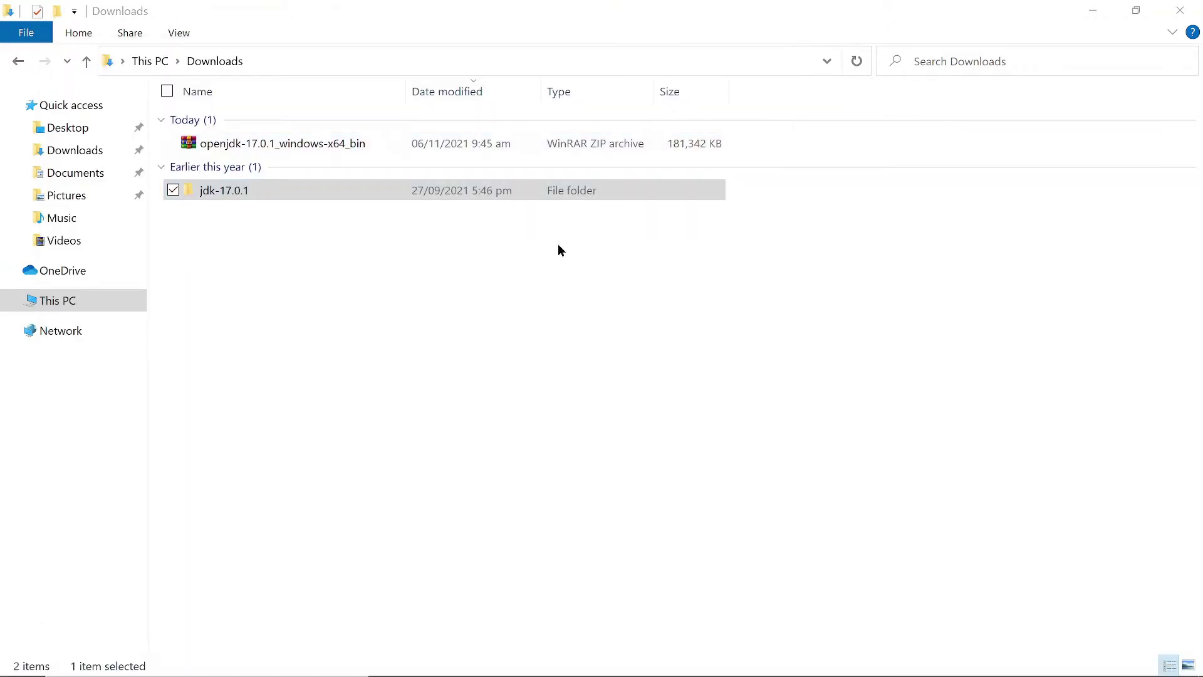
pyautogui.write('chdir')
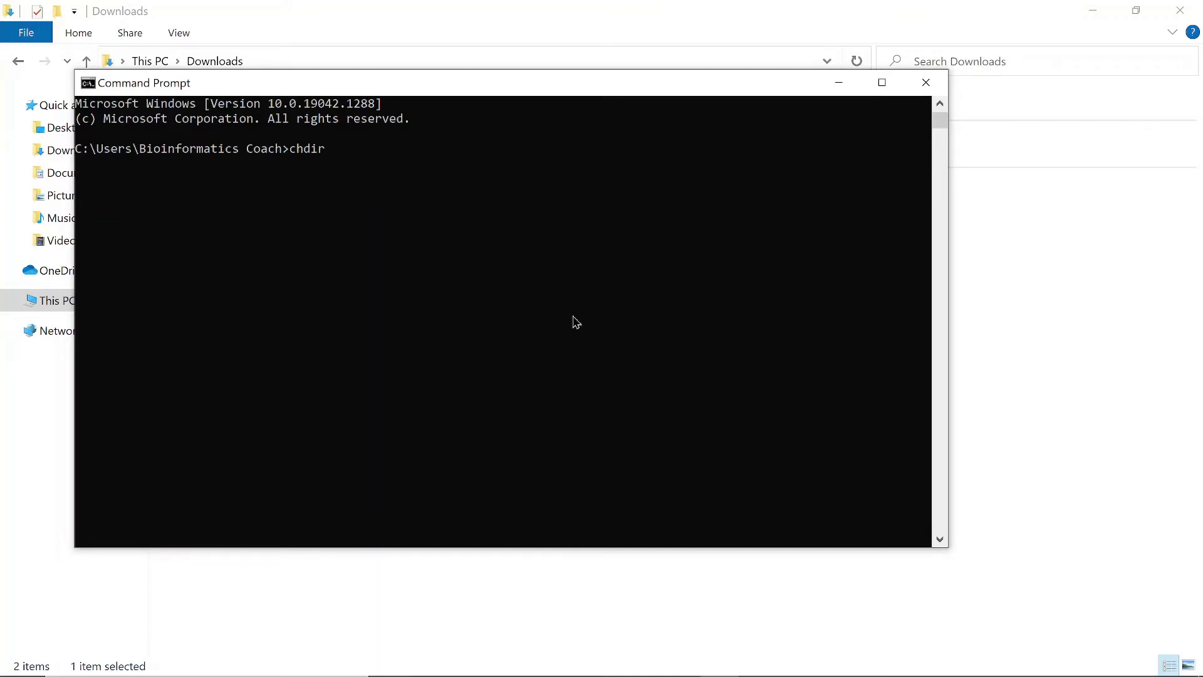
pyautogui.hotkey('ctrl', 'v')
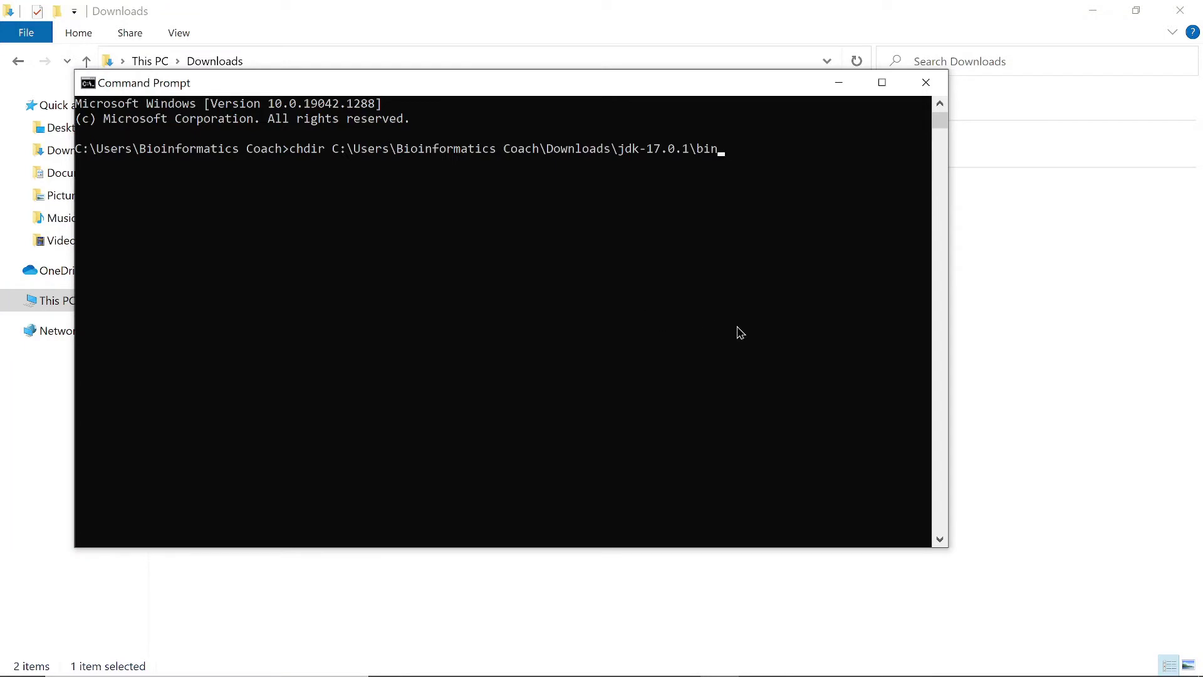
pyautogui.press('Return')
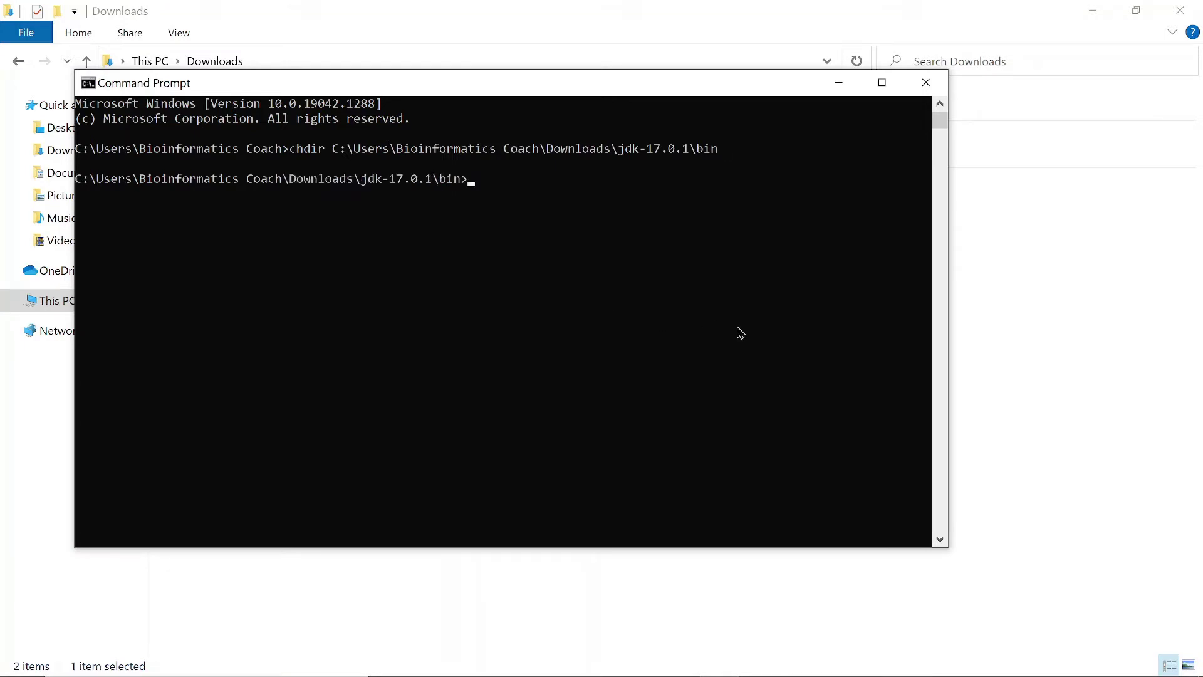
# Step: Run java in the new session and review the listed command options
pyautogui.write('java')
pyautogui.press('Return')
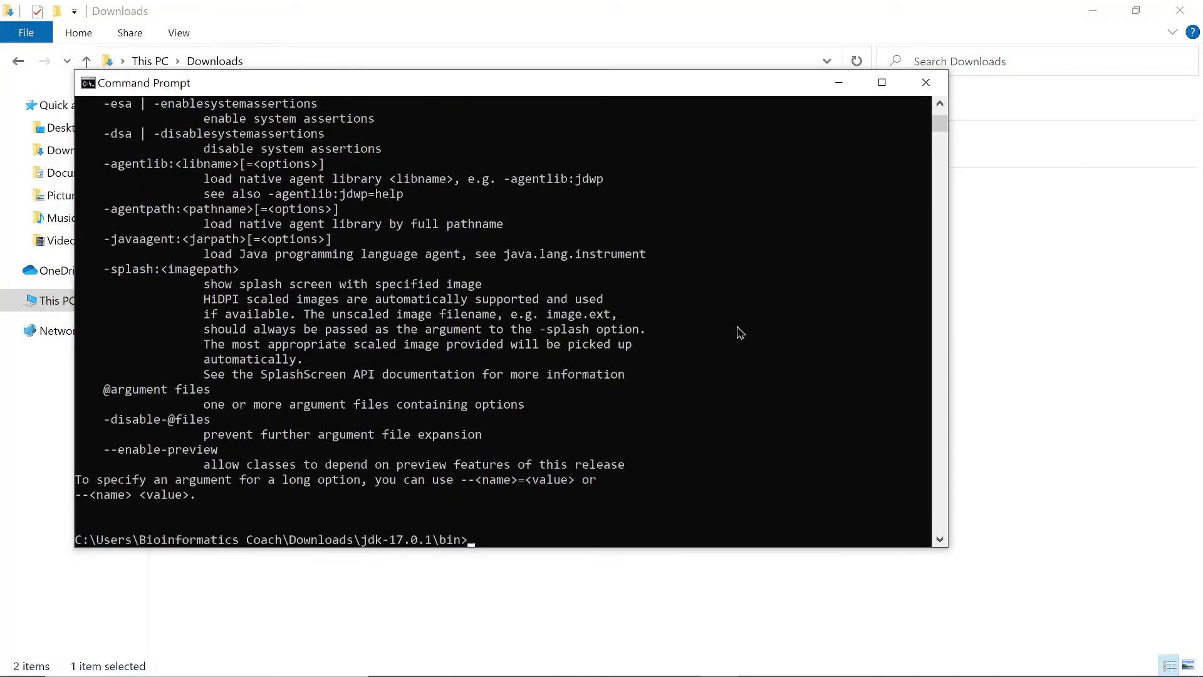
pyautogui.scroll(6, 715, 379)
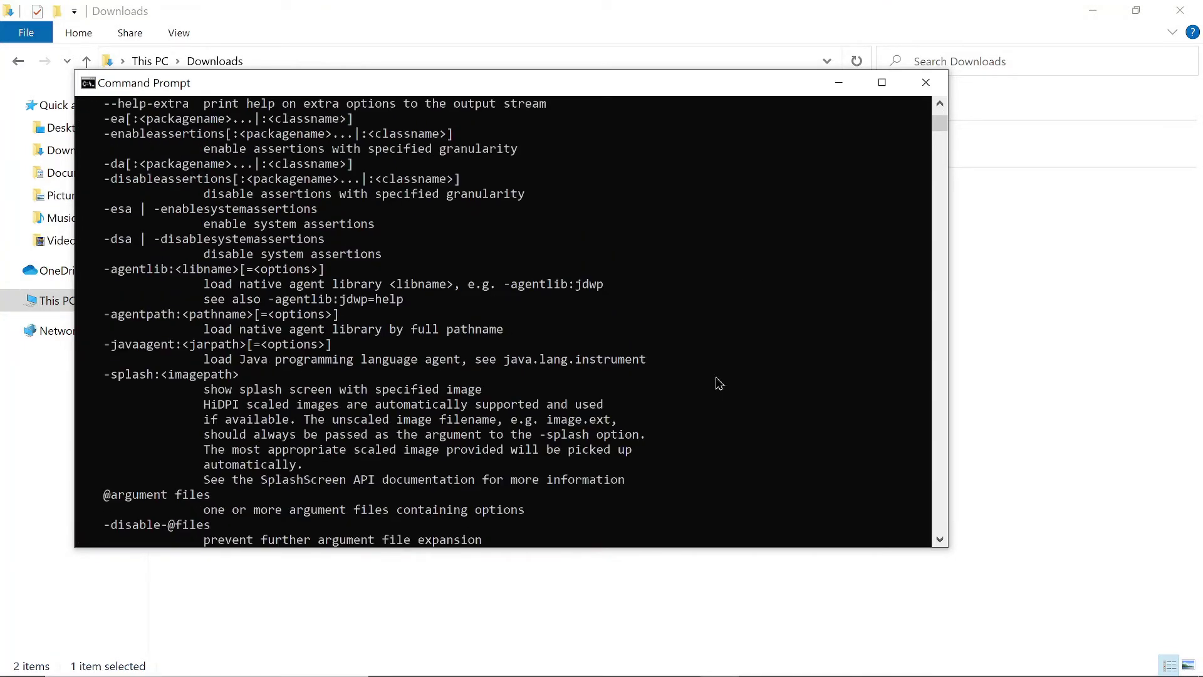
pyautogui.scroll(6, 716, 377)
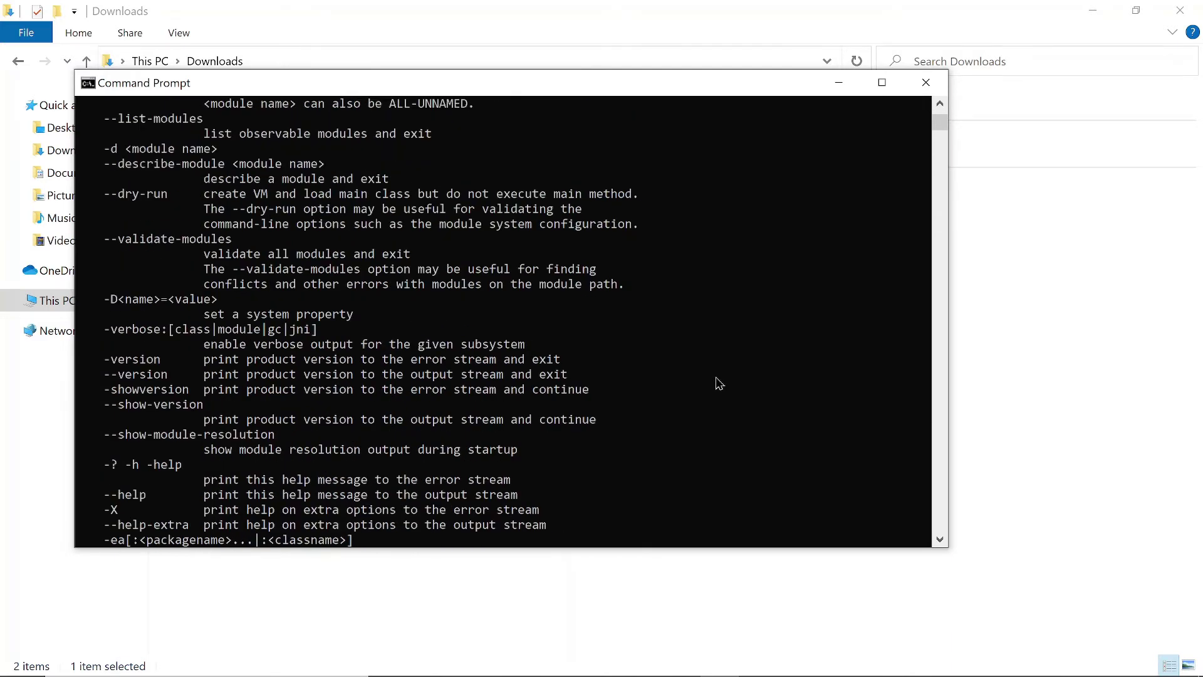
pyautogui.scroll(8, 716, 378)
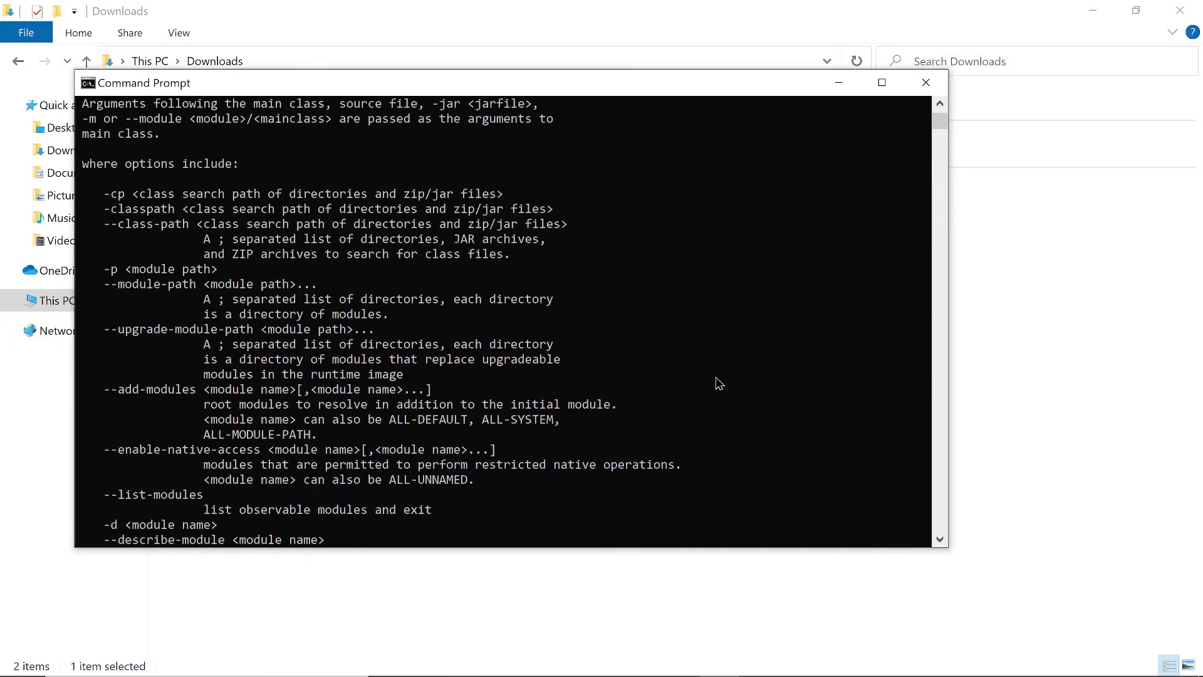
pyautogui.scroll(-10, 774, 339)
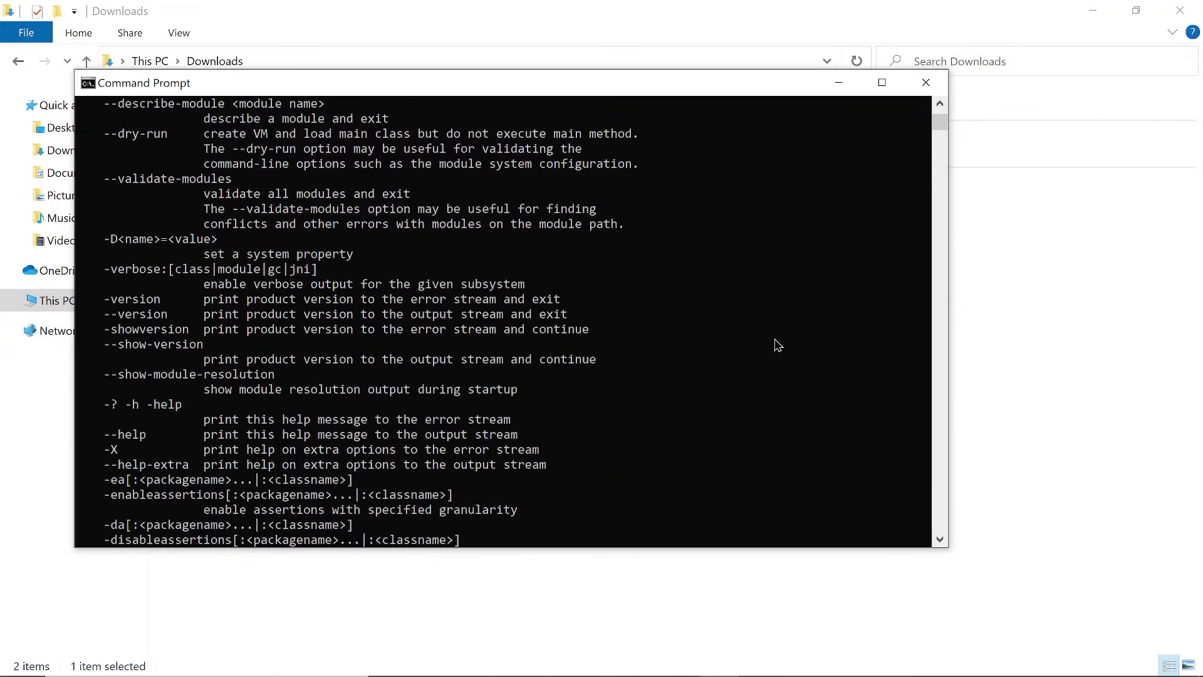
pyautogui.scroll(-12, 776, 344)
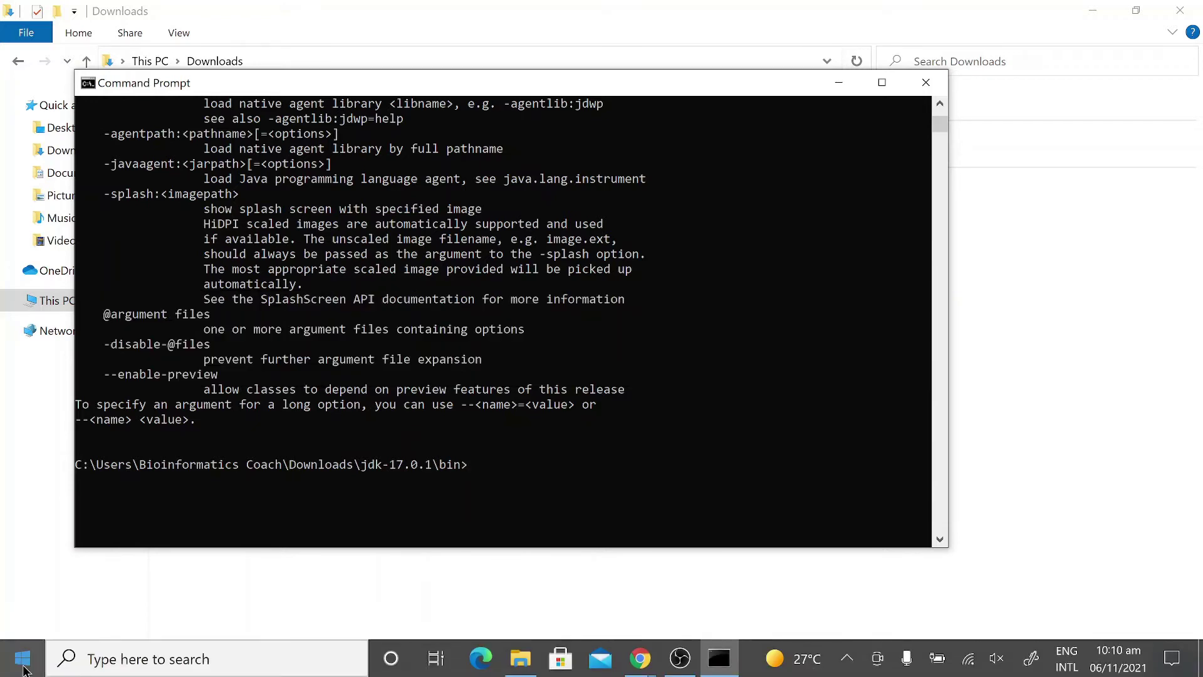
# Step: Run java from the default user folder in a second Command Prompt, then close both Command Prompt windows
pyautogui.click(24, 669)
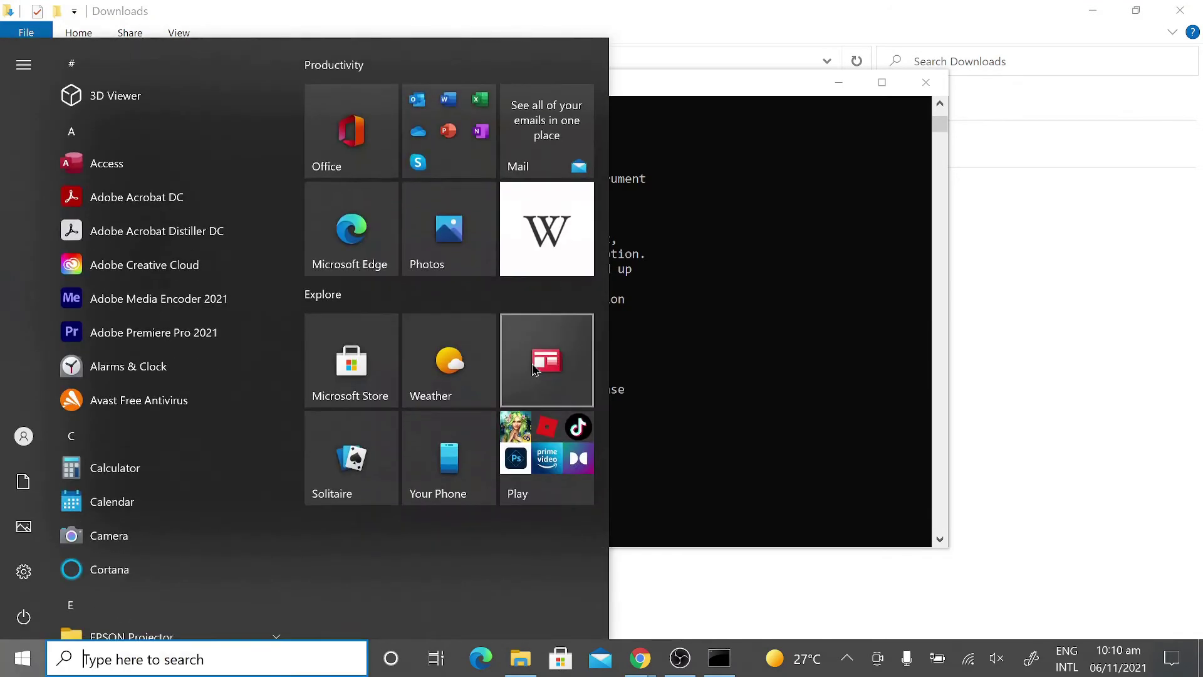
pyautogui.write('cmd')
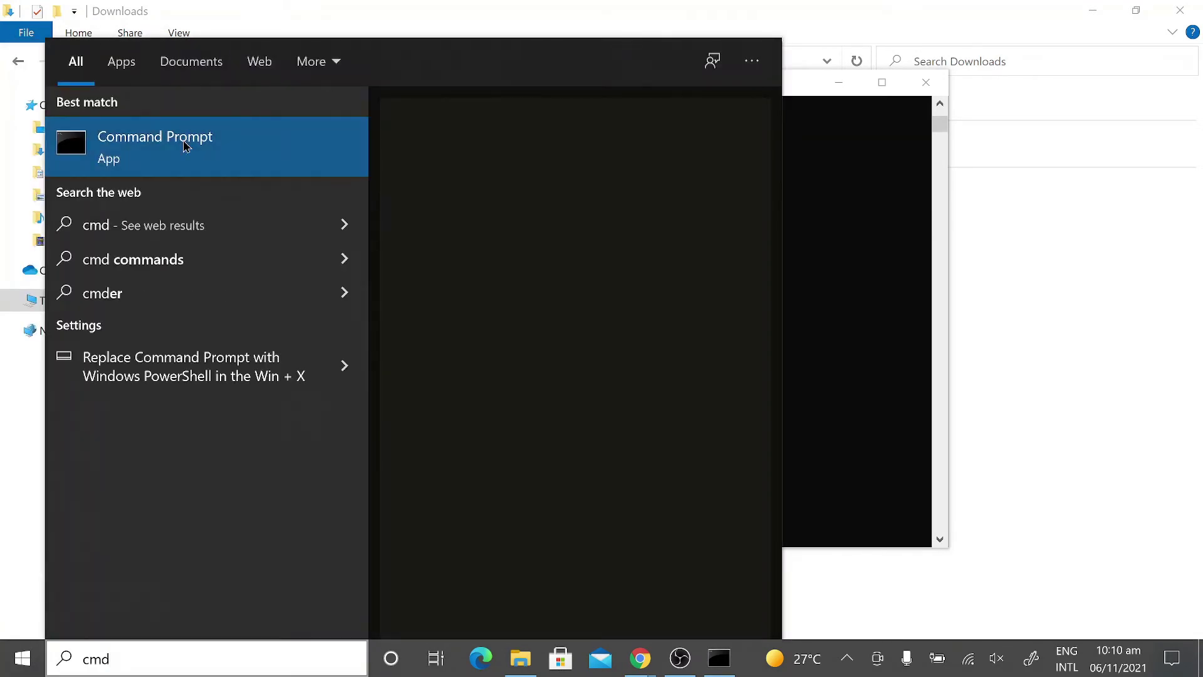
pyautogui.click(185, 145)
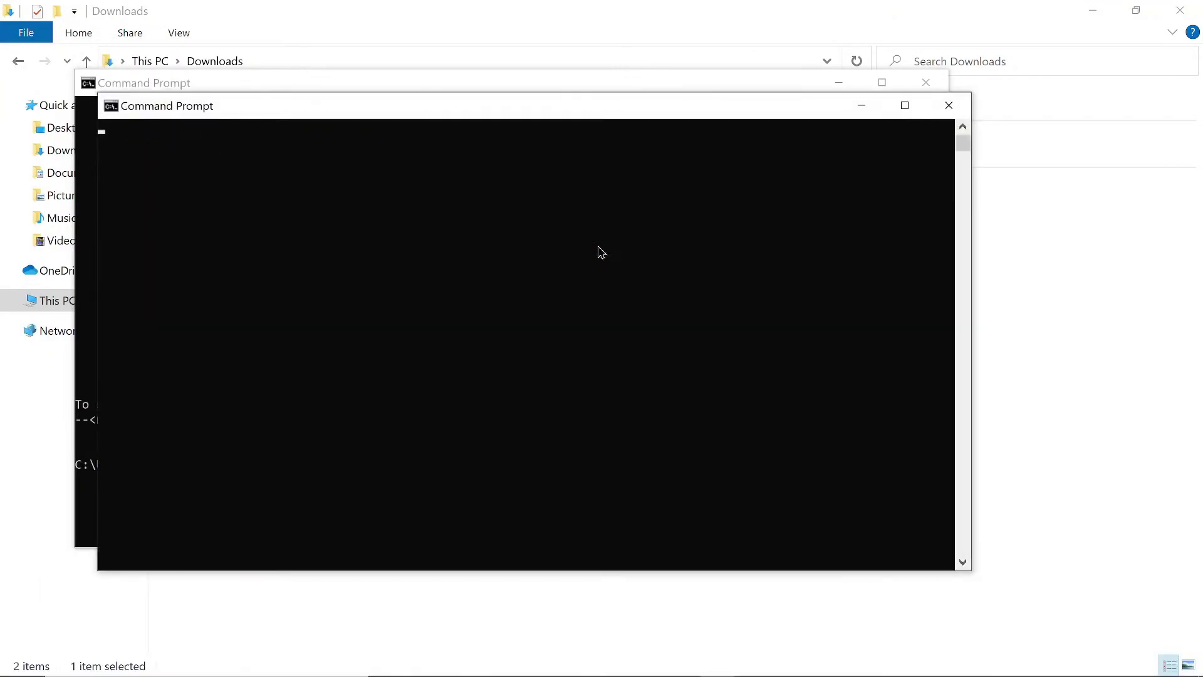
pyautogui.write('java')
pyautogui.press('Return')
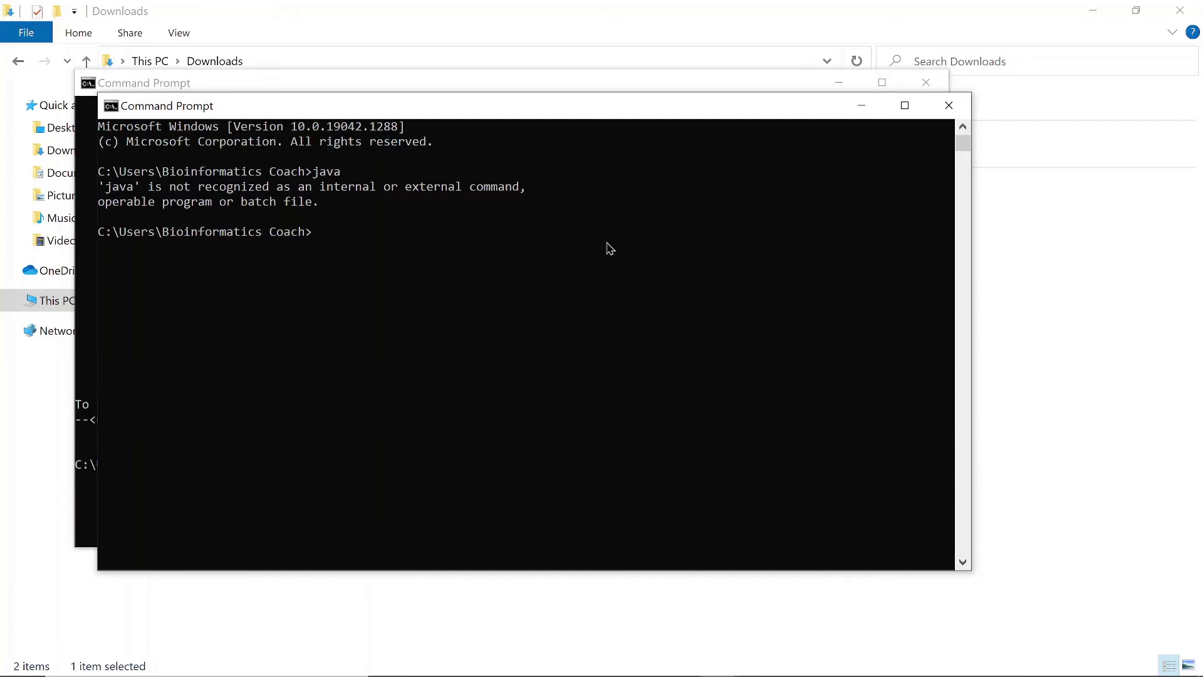
pyautogui.click(948, 105)
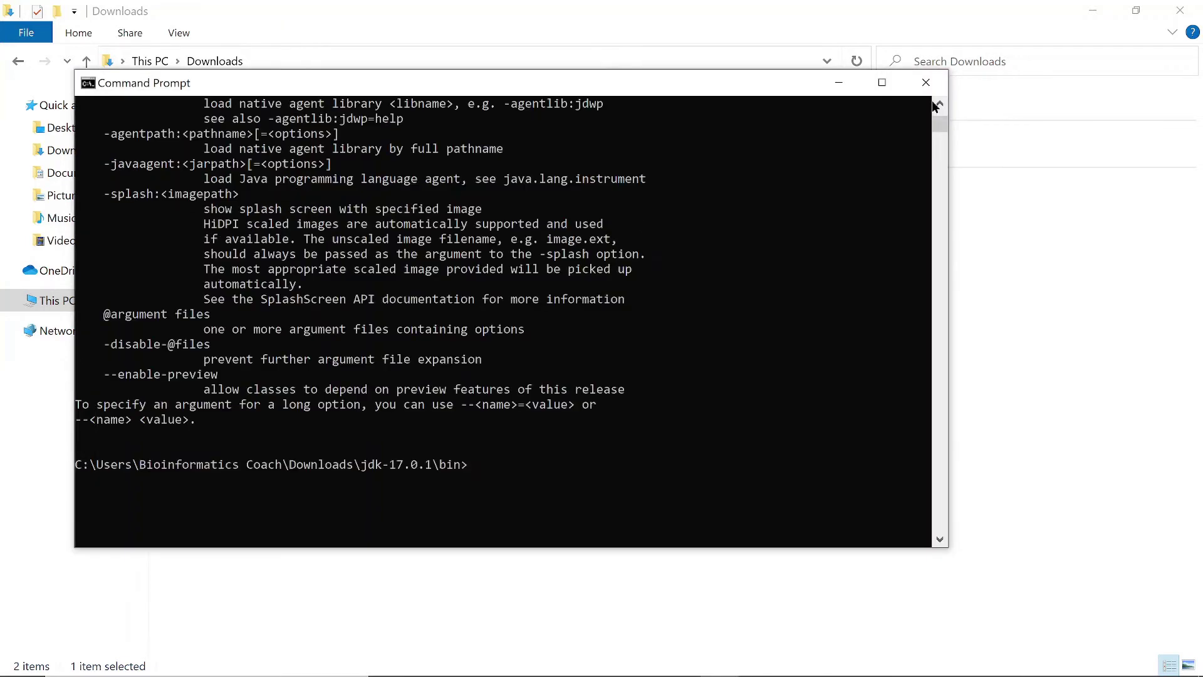
pyautogui.click(926, 84)
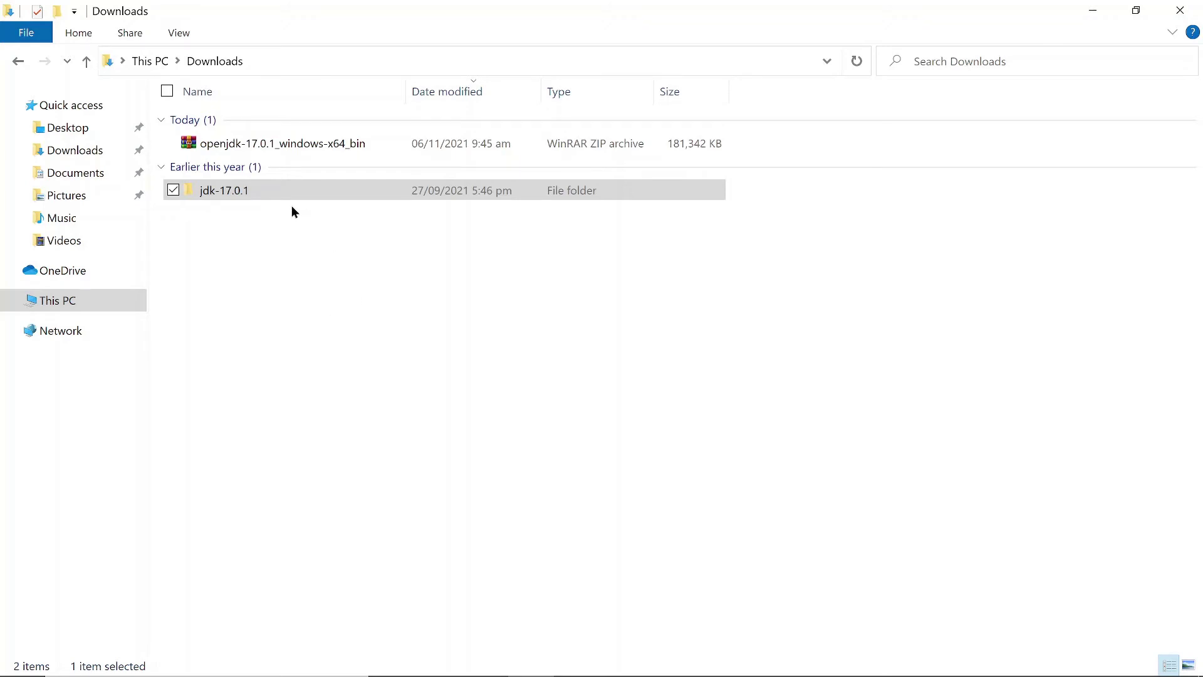
# Step: Cut the jdk-17.0.1 folder from Downloads and open Local Disk (C:)
pyautogui.rightClick(257, 195)
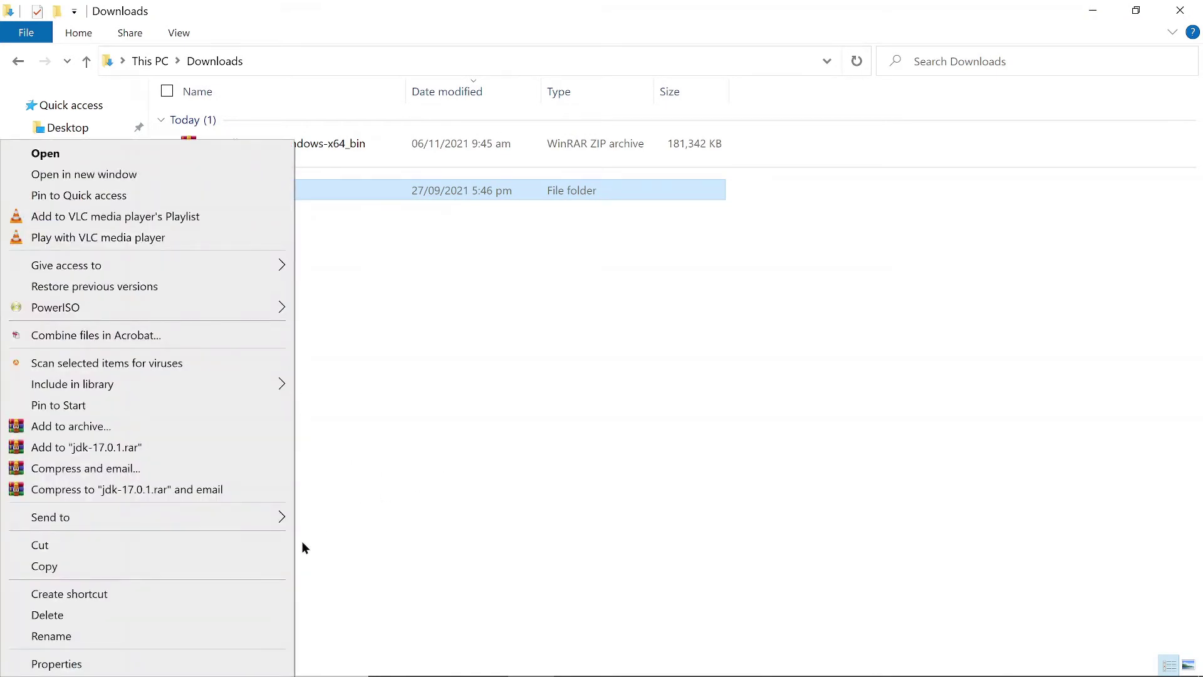
pyautogui.click(198, 547)
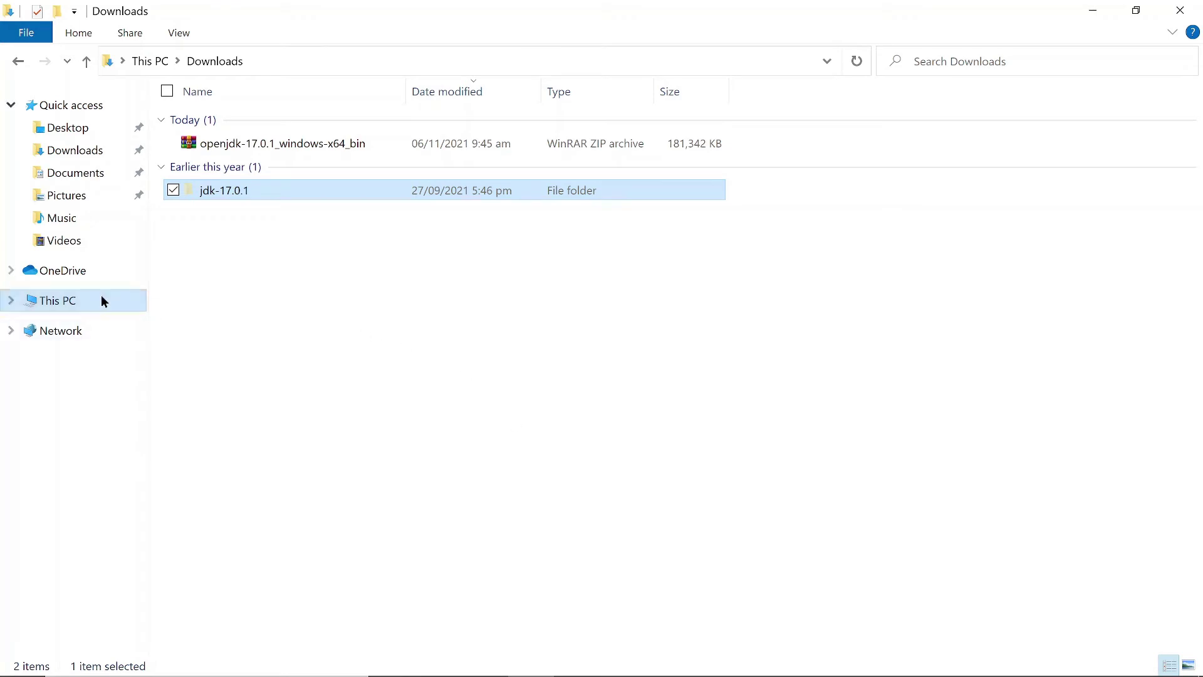
pyautogui.click(17, 305)
pyautogui.click(15, 302)
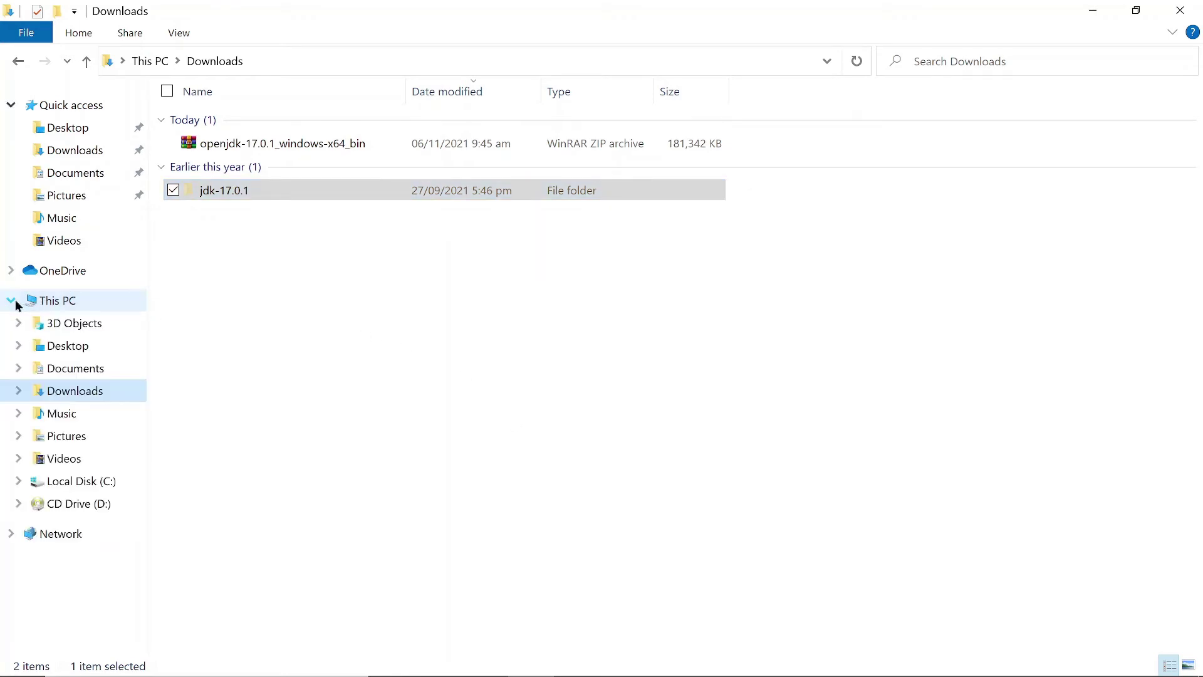
pyautogui.click(77, 485)
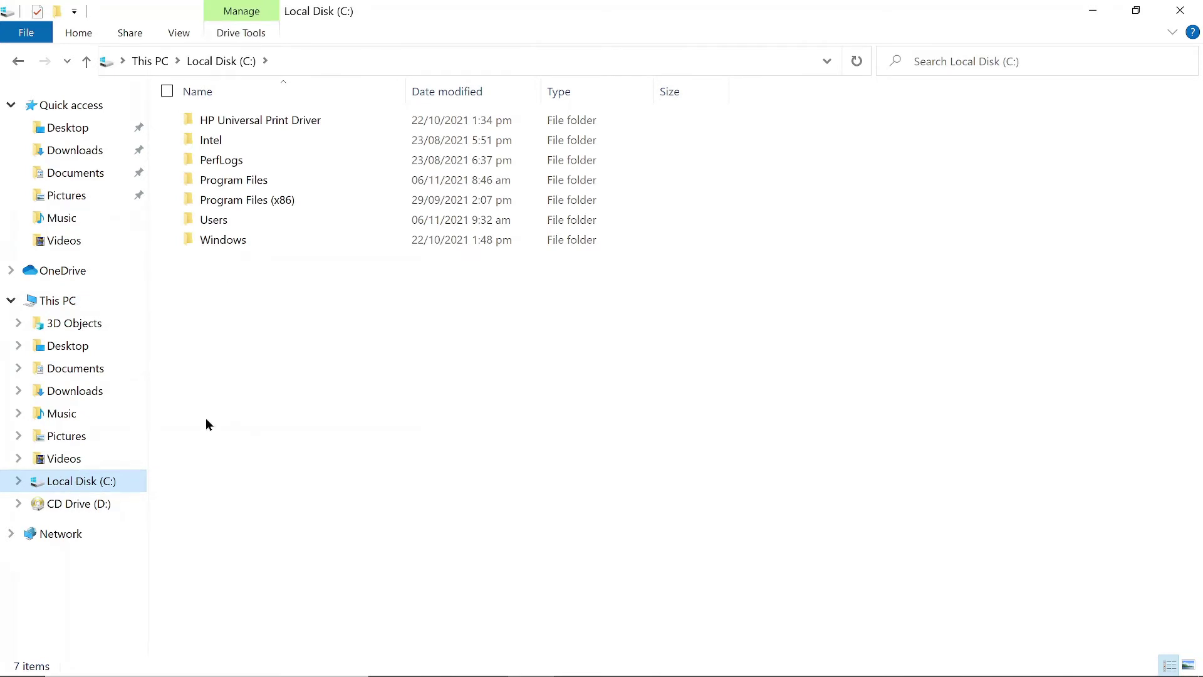
pyautogui.click(260, 187)
pyautogui.doubleClick(259, 185)
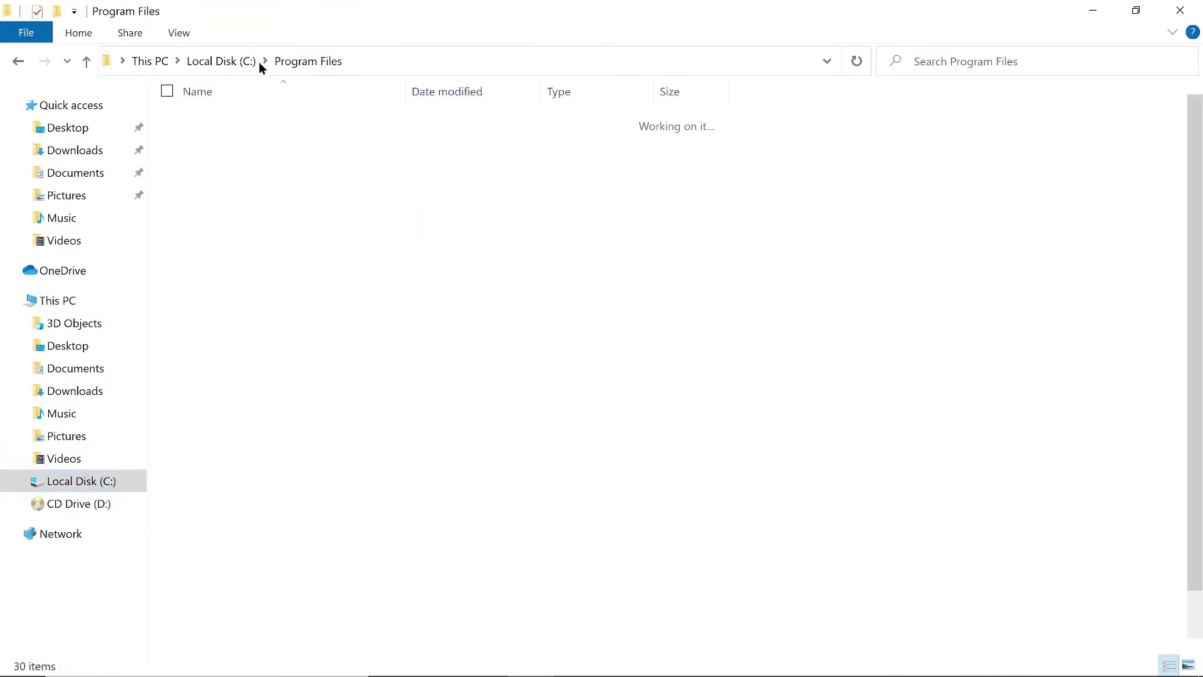
pyautogui.click(216, 62)
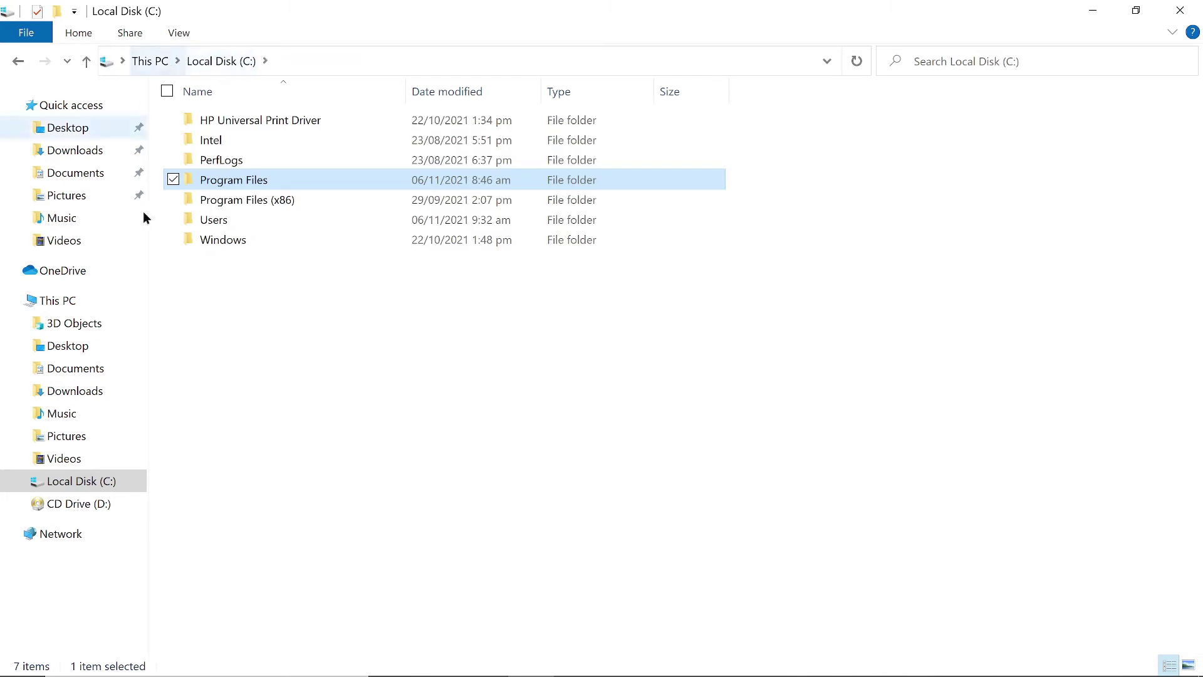
# Step: Cut the jdk-17.0.1 folder from Downloads again and open the Program Files folder on Local Disk (C:)
pyautogui.click(82, 152)
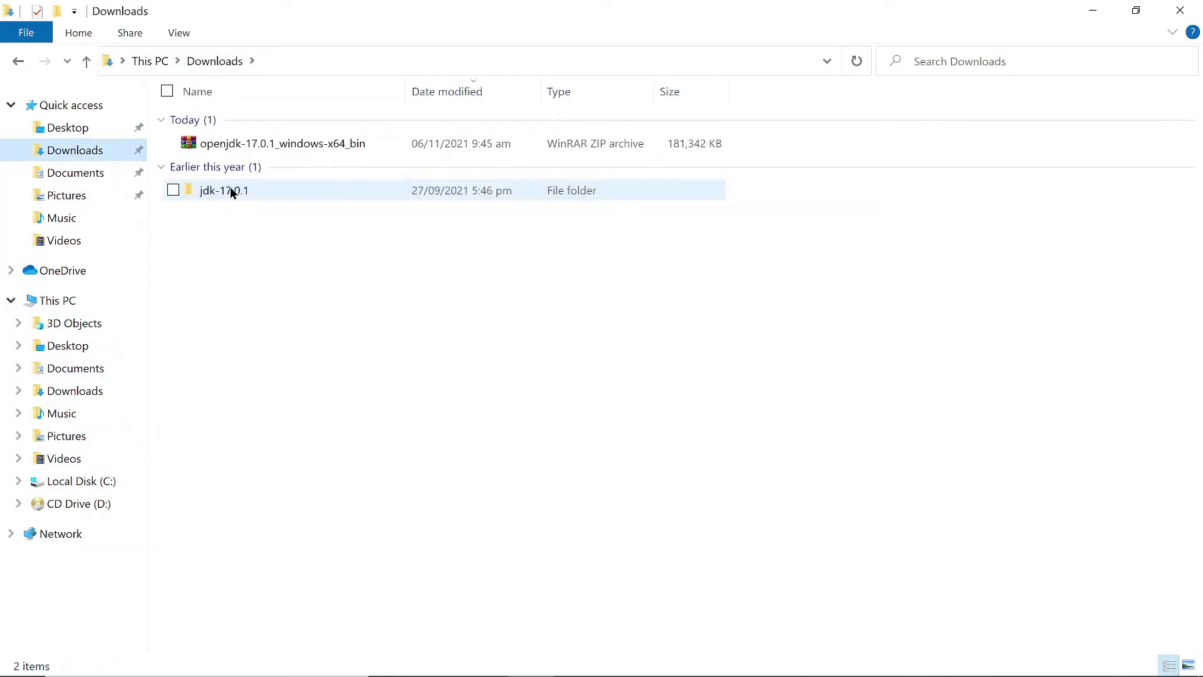
pyautogui.click(230, 187)
pyautogui.rightClick(231, 187)
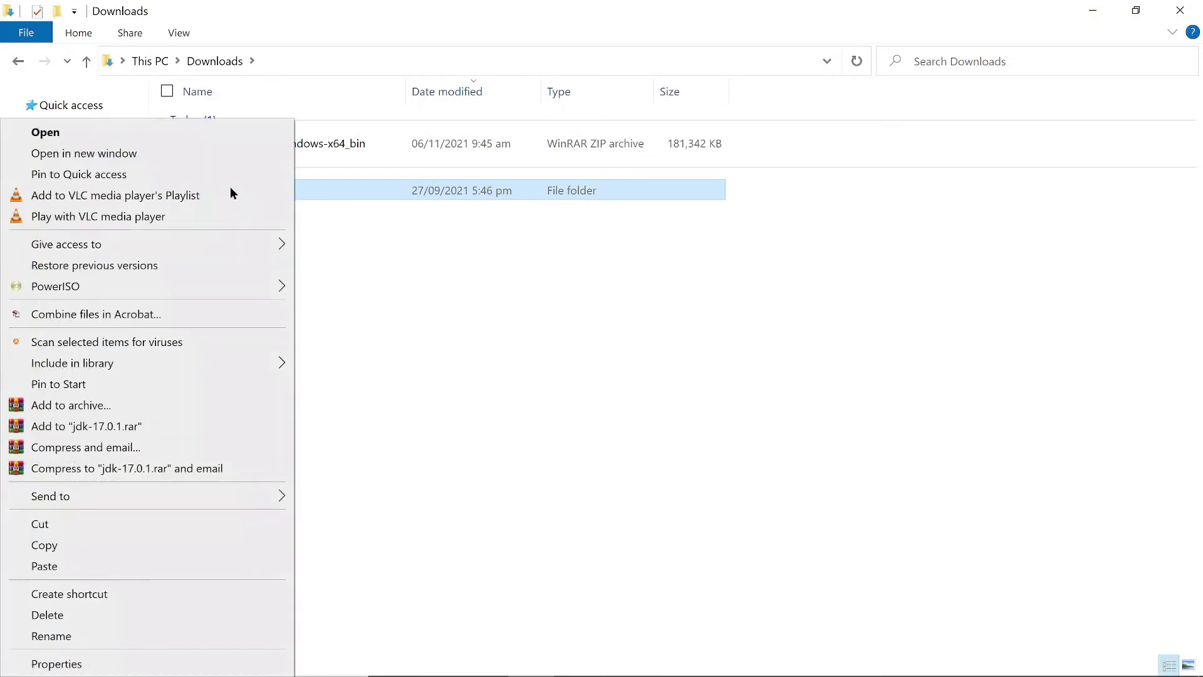
pyautogui.click(88, 523)
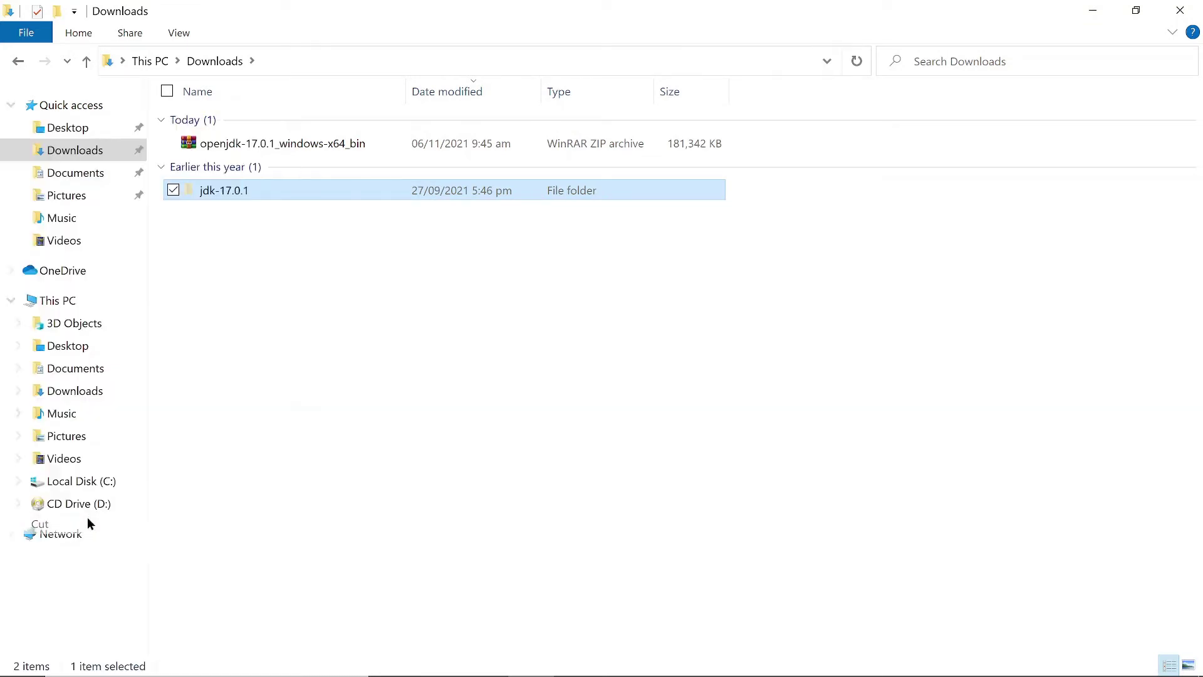
pyautogui.click(79, 486)
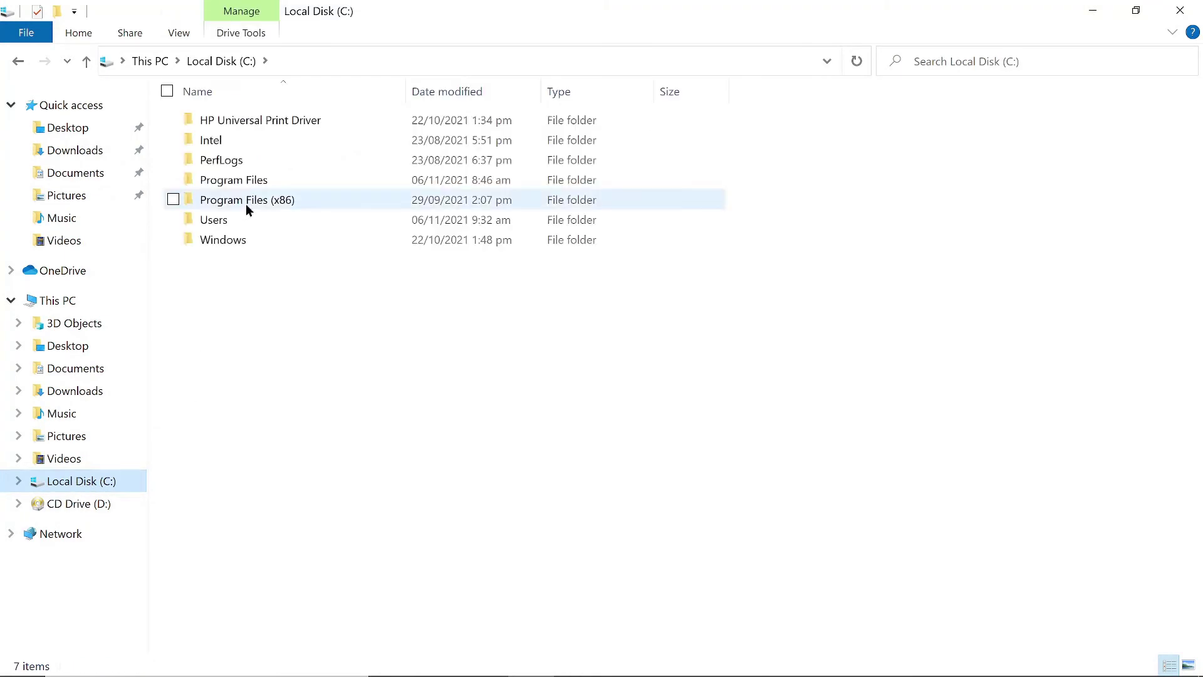
pyautogui.doubleClick(240, 180)
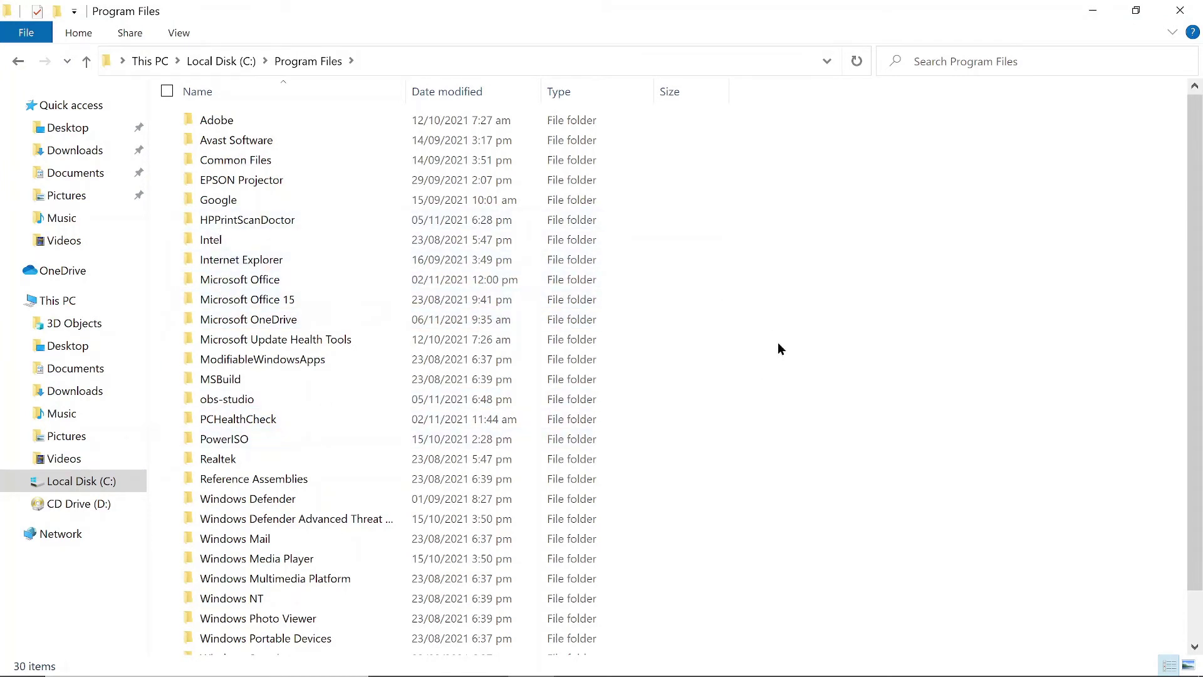
# Step: Create a new folder named Java inside Program Files
pyautogui.rightClick(921, 324)
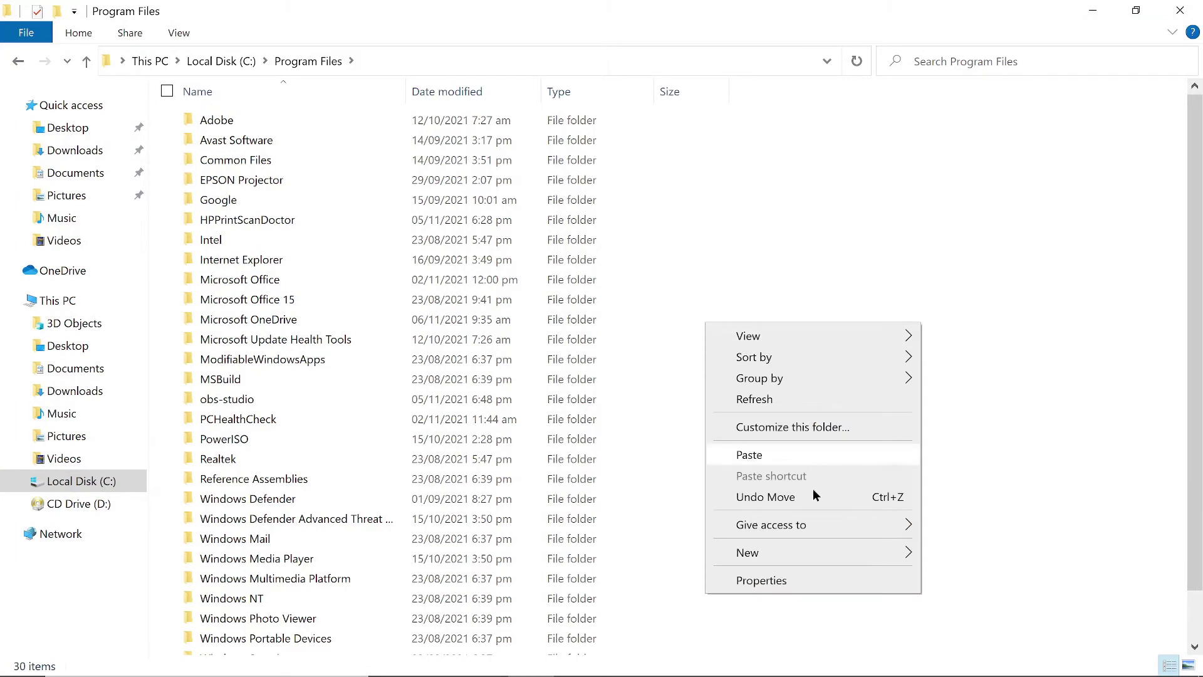
pyautogui.moveTo(791, 548)
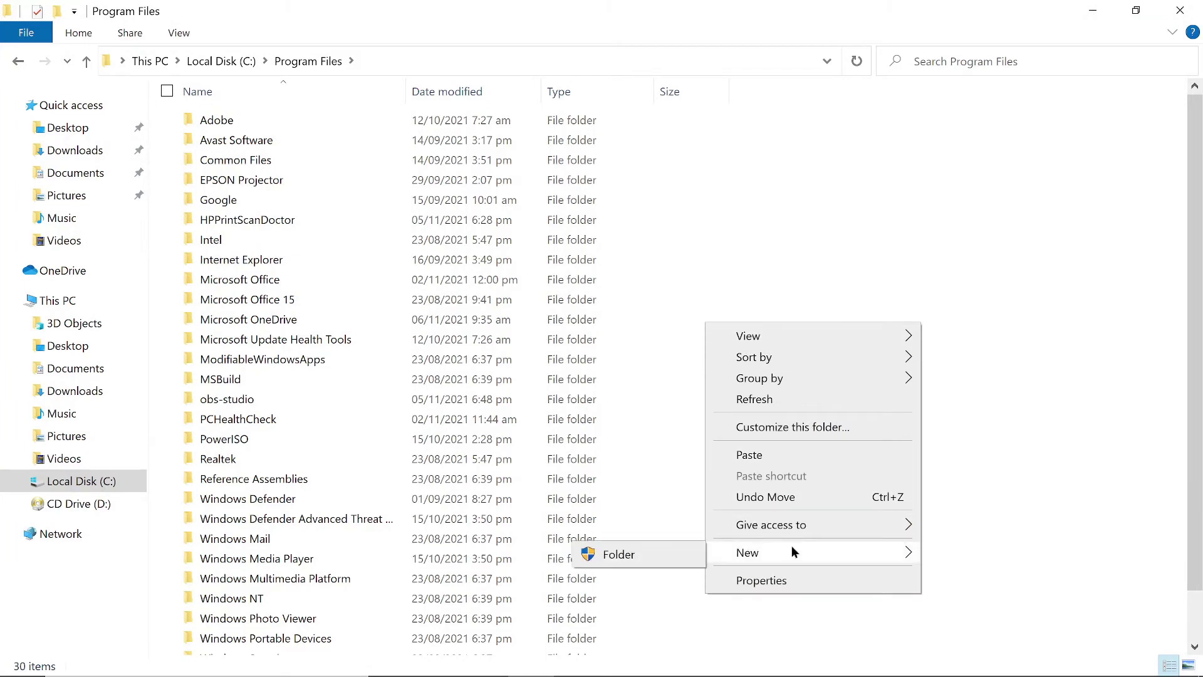
pyautogui.click(684, 555)
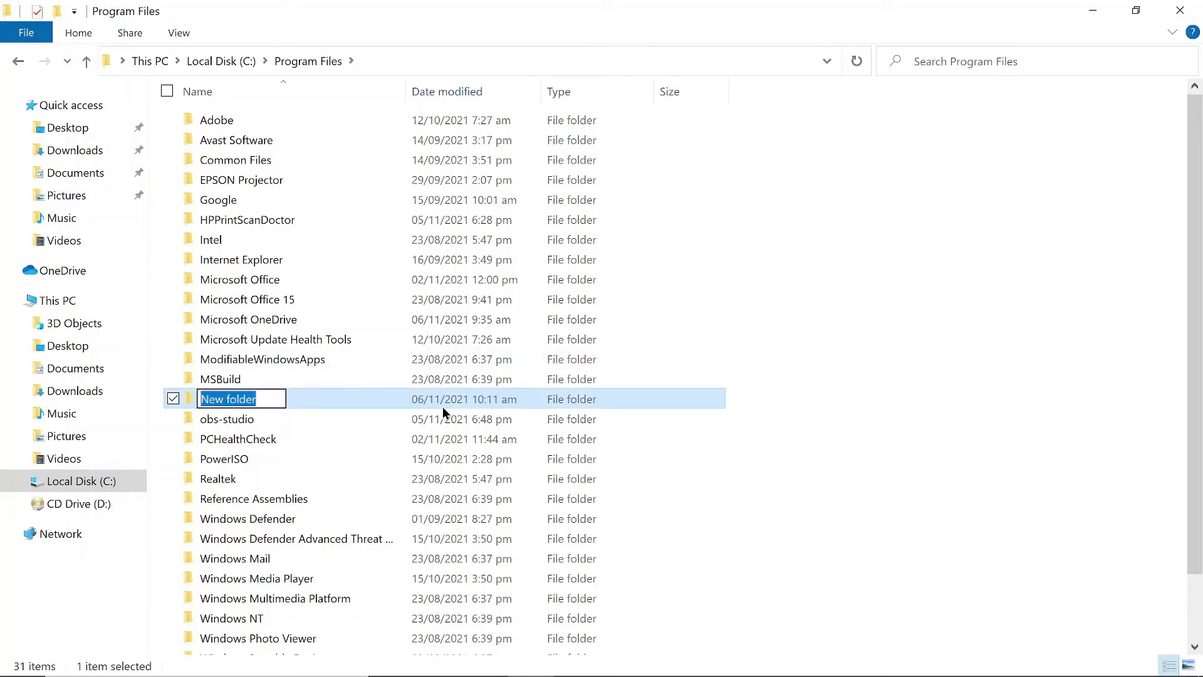
pyautogui.write('Java')
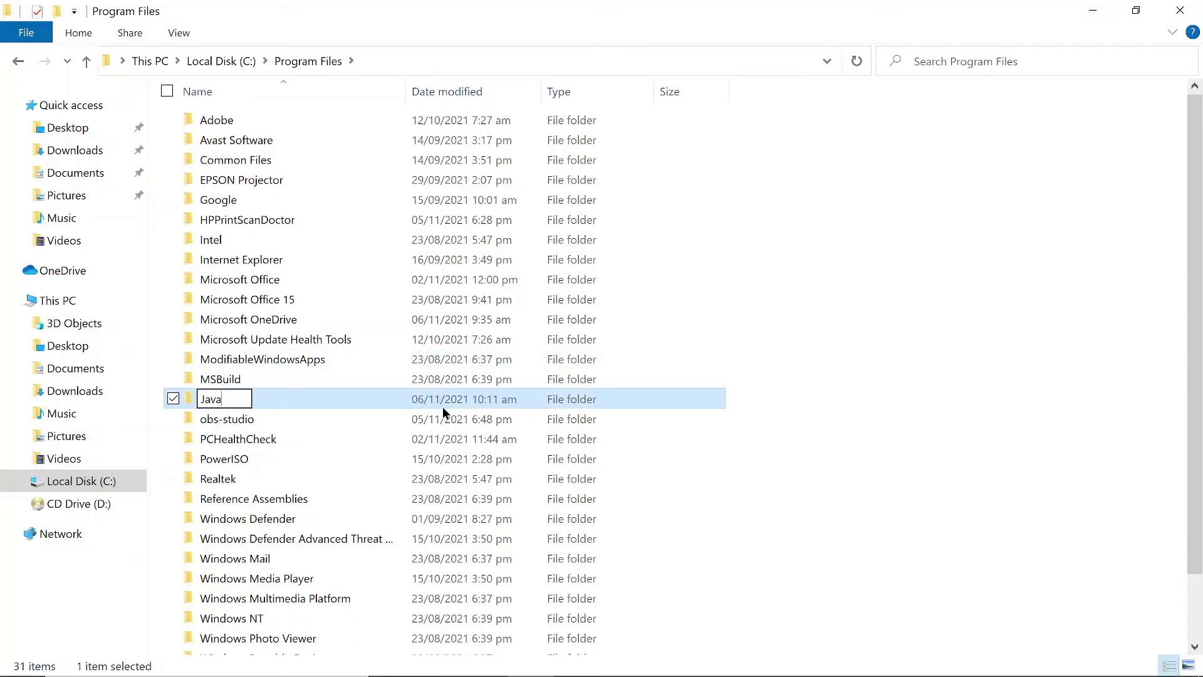
pyautogui.press('Return')
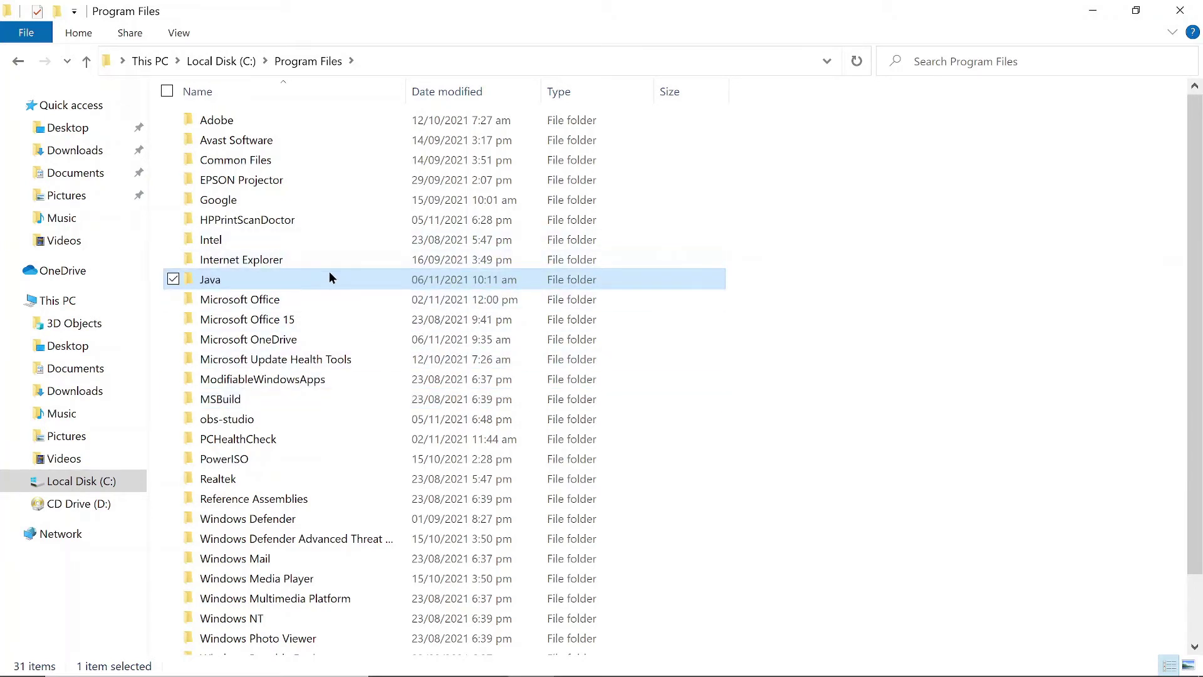
# Step: Paste the cut jdk-17.0.1 folder into the new Java folder, granting administrator permission for the move
pyautogui.doubleClick(249, 279)
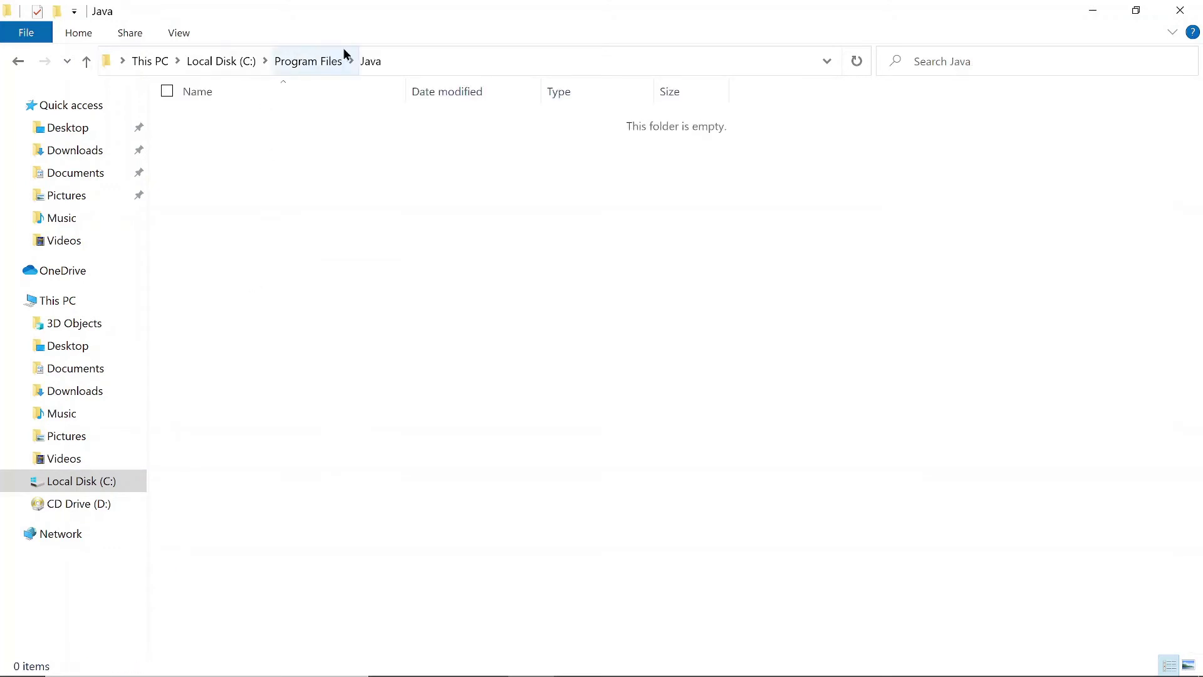
pyautogui.rightClick(377, 339)
pyautogui.click(250, 469)
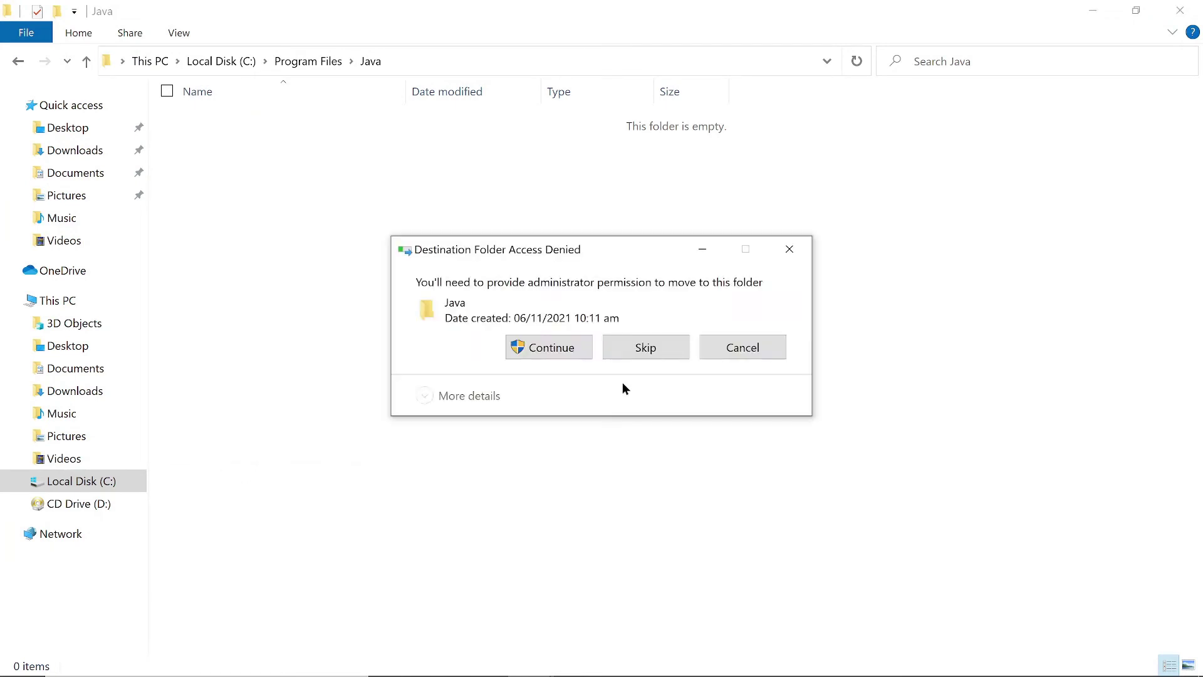
pyautogui.click(542, 347)
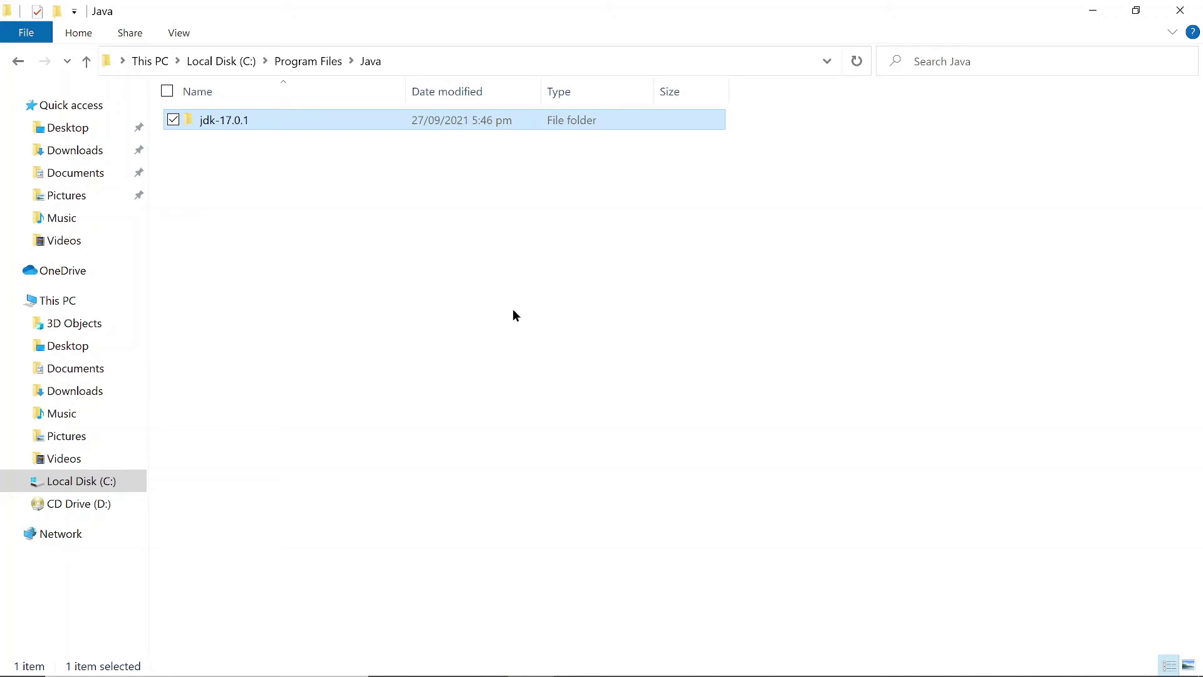
# Step: Copy the full path of the bin folder inside jdk-17.0.1 and return to the Java folder
pyautogui.doubleClick(239, 120)
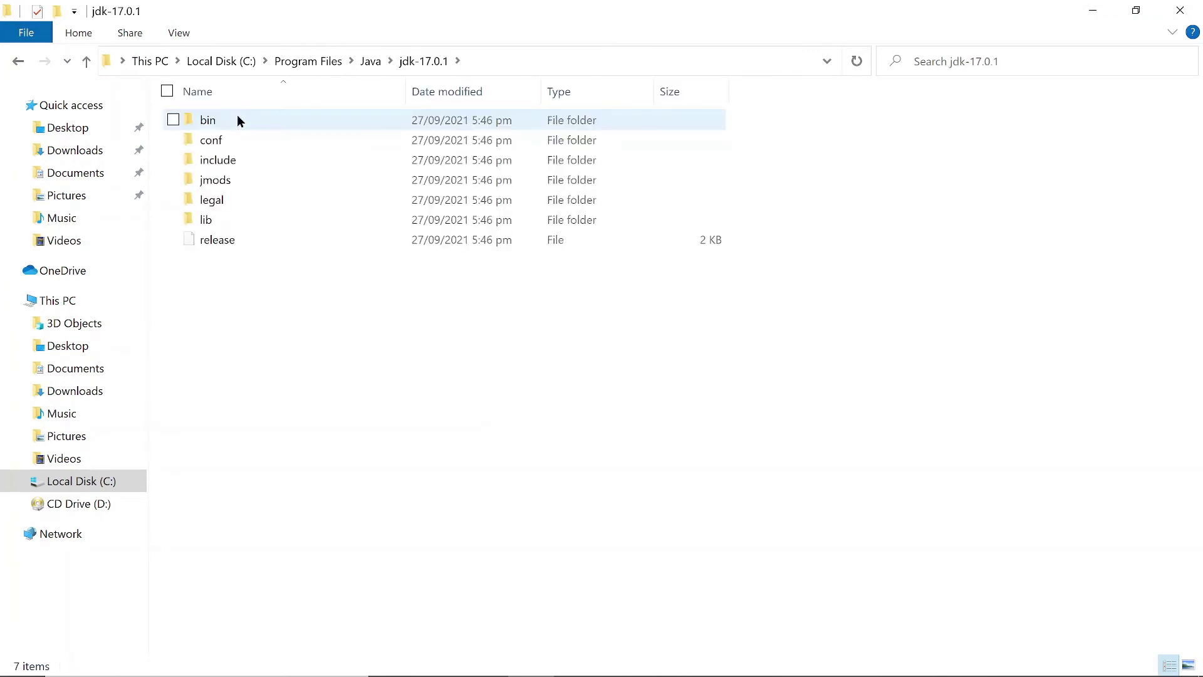
pyautogui.doubleClick(238, 117)
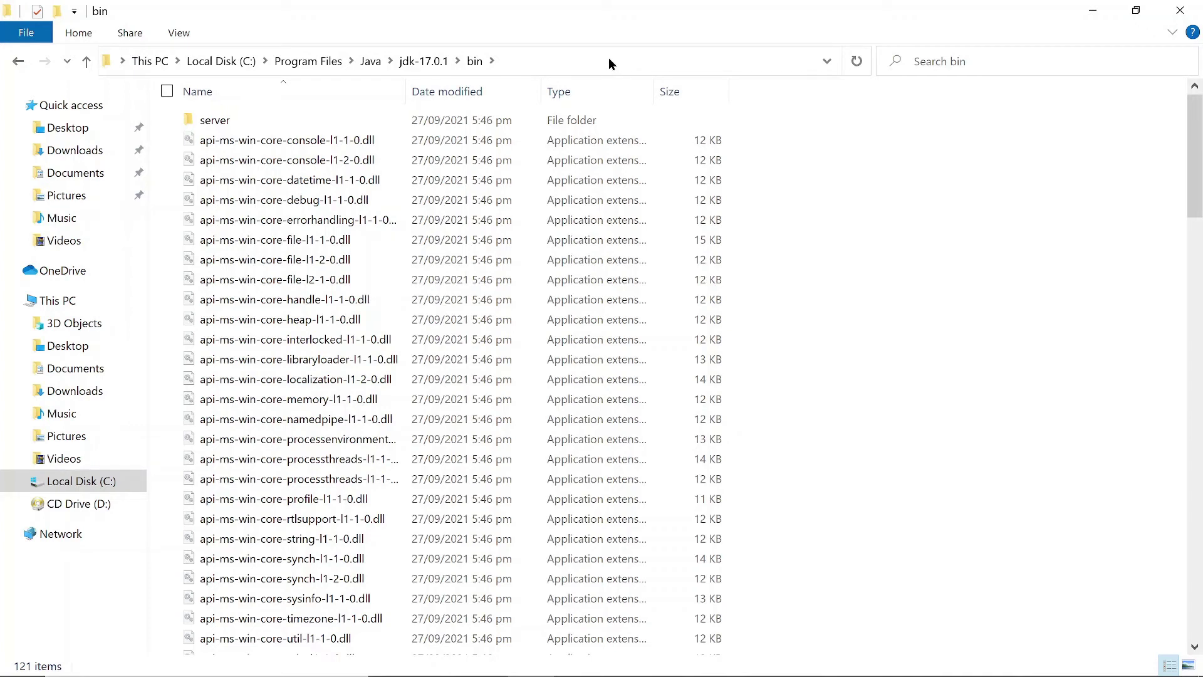
pyautogui.click(607, 60)
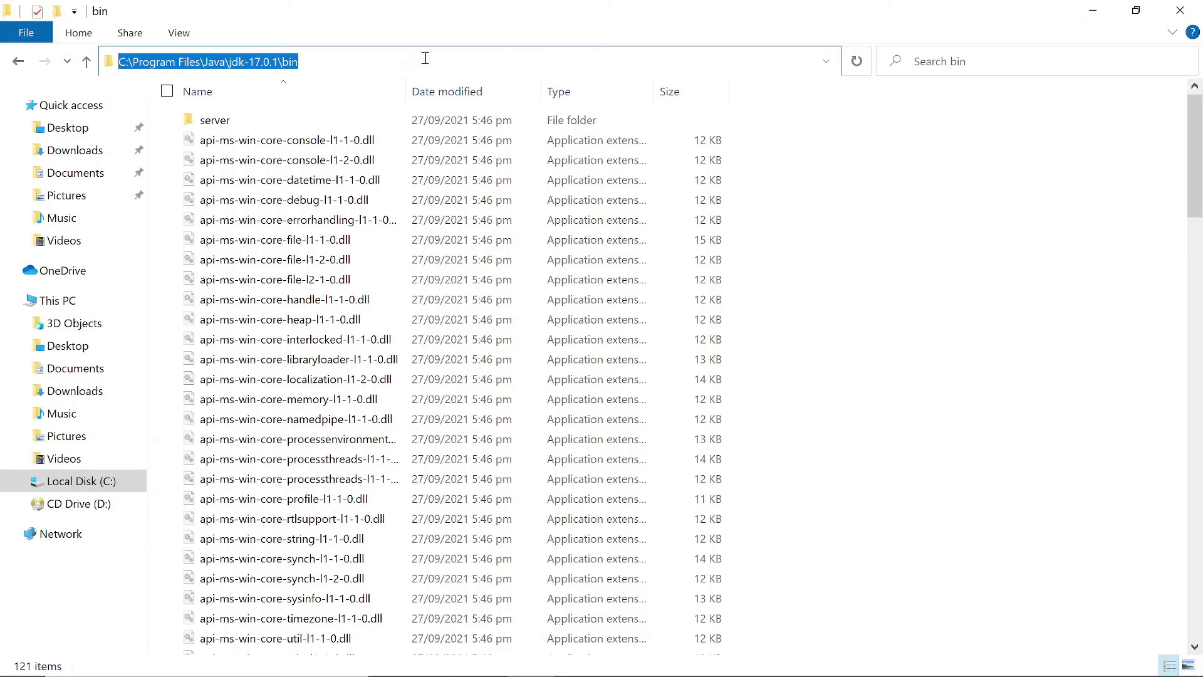
pyautogui.rightClick(272, 63)
pyautogui.click(191, 114)
pyautogui.click(945, 270)
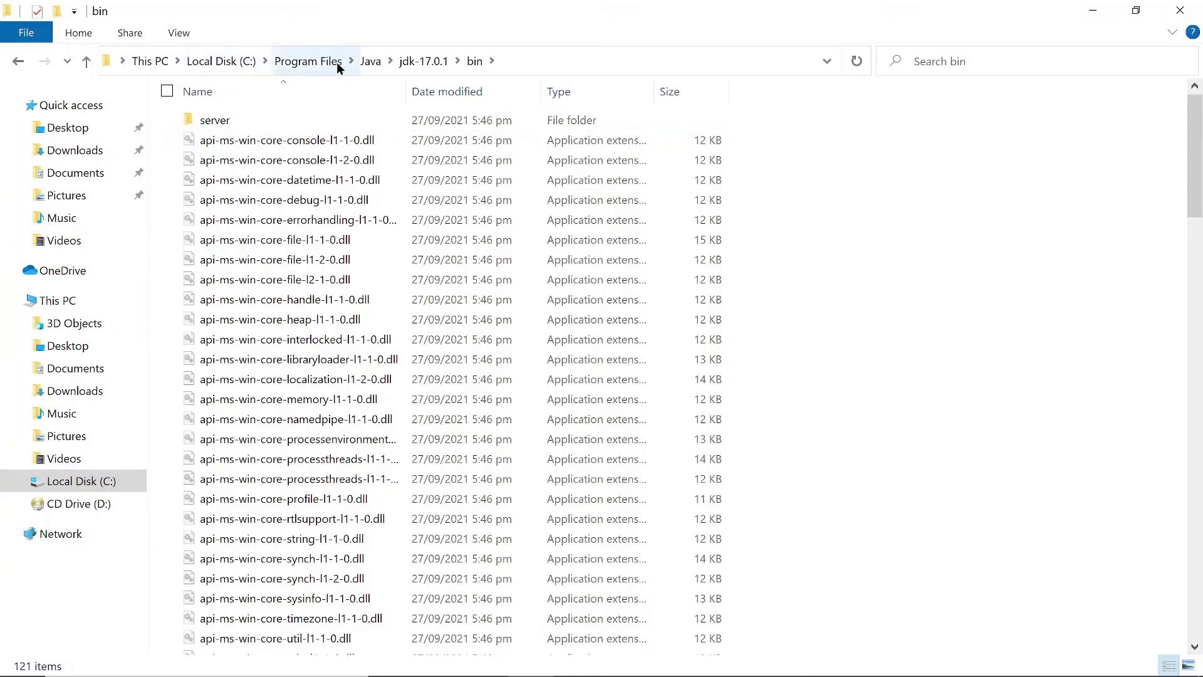
pyautogui.click(365, 65)
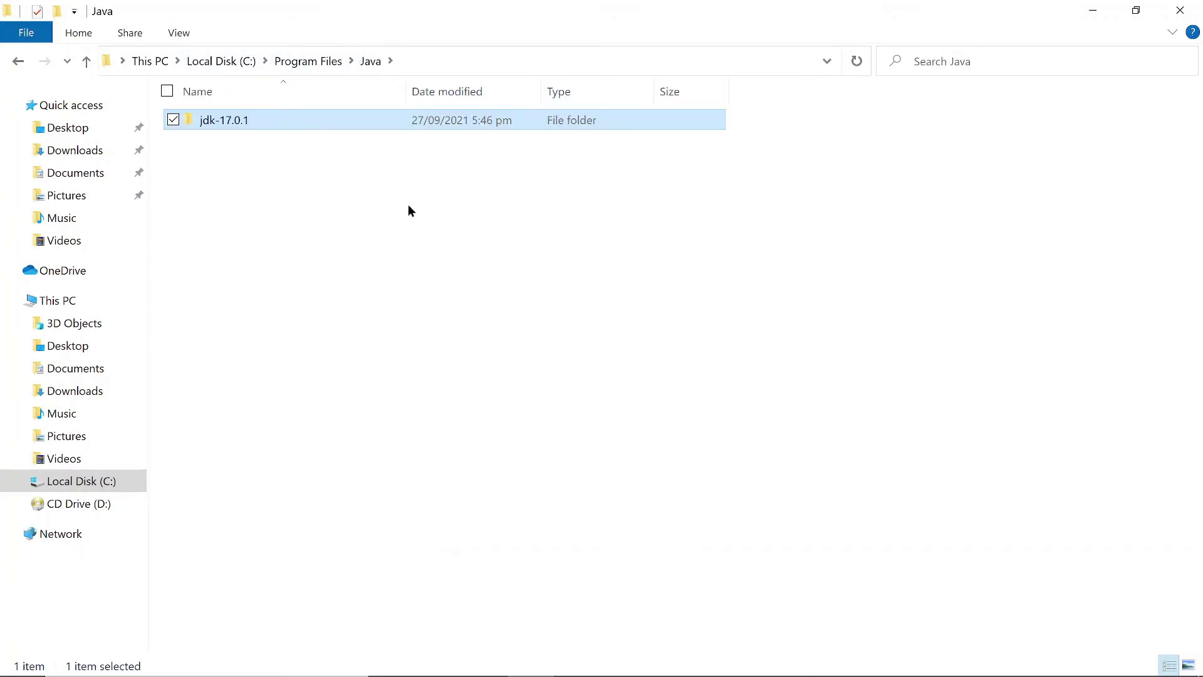
pyautogui.click(418, 370)
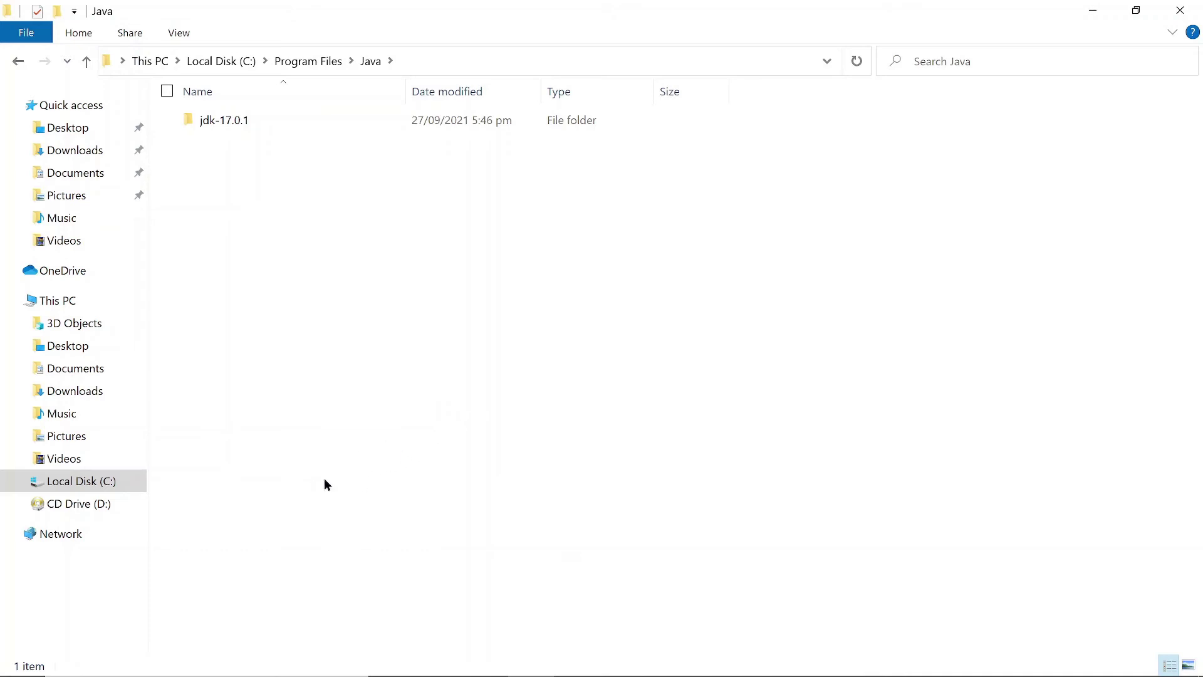
# Step: View the advanced System Properties through the properties of This PC, and close both system windows
pyautogui.click(34, 302)
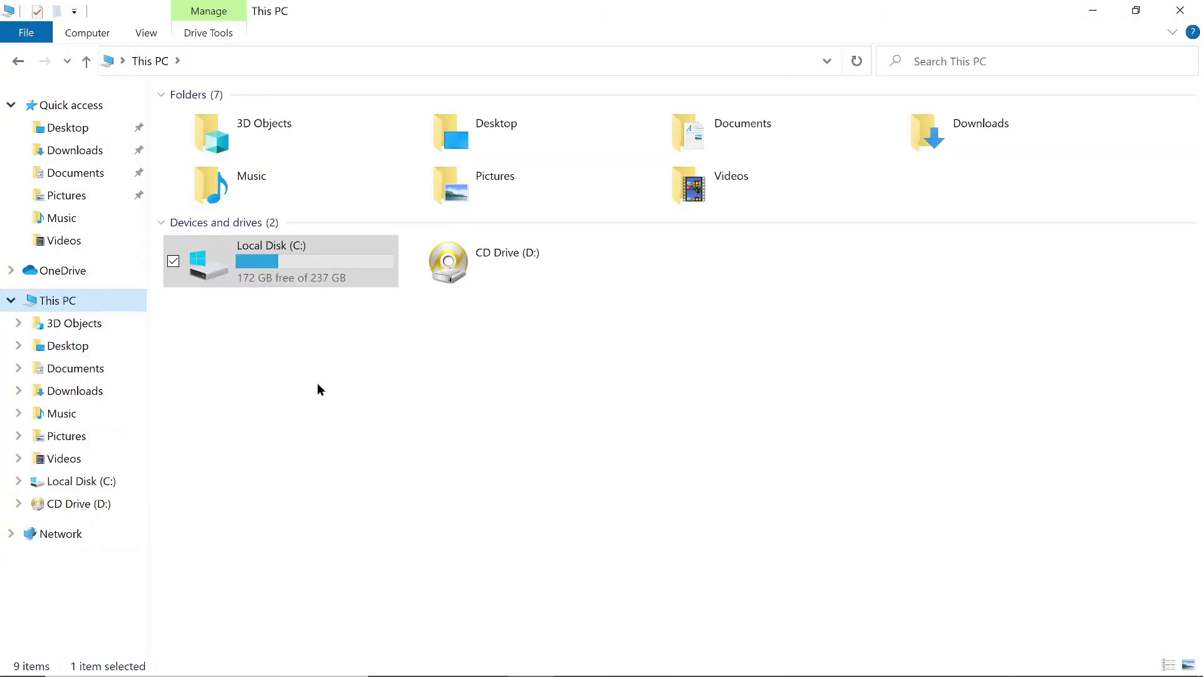
pyautogui.rightClick(284, 404)
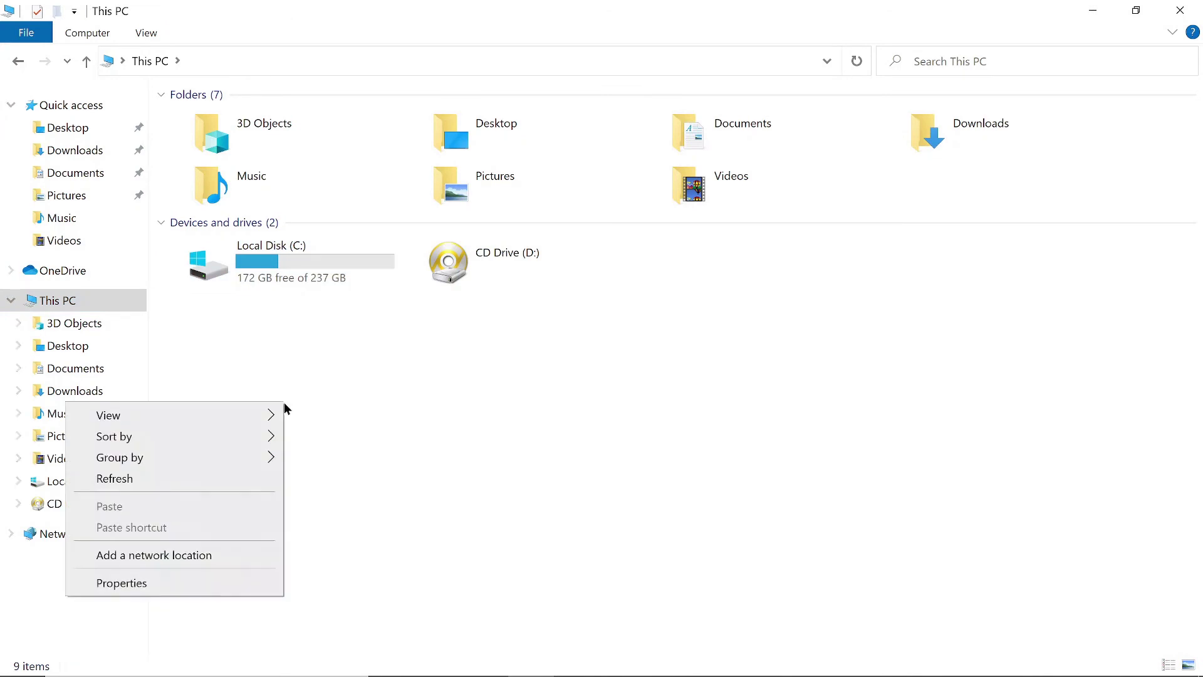
pyautogui.press('Escape')
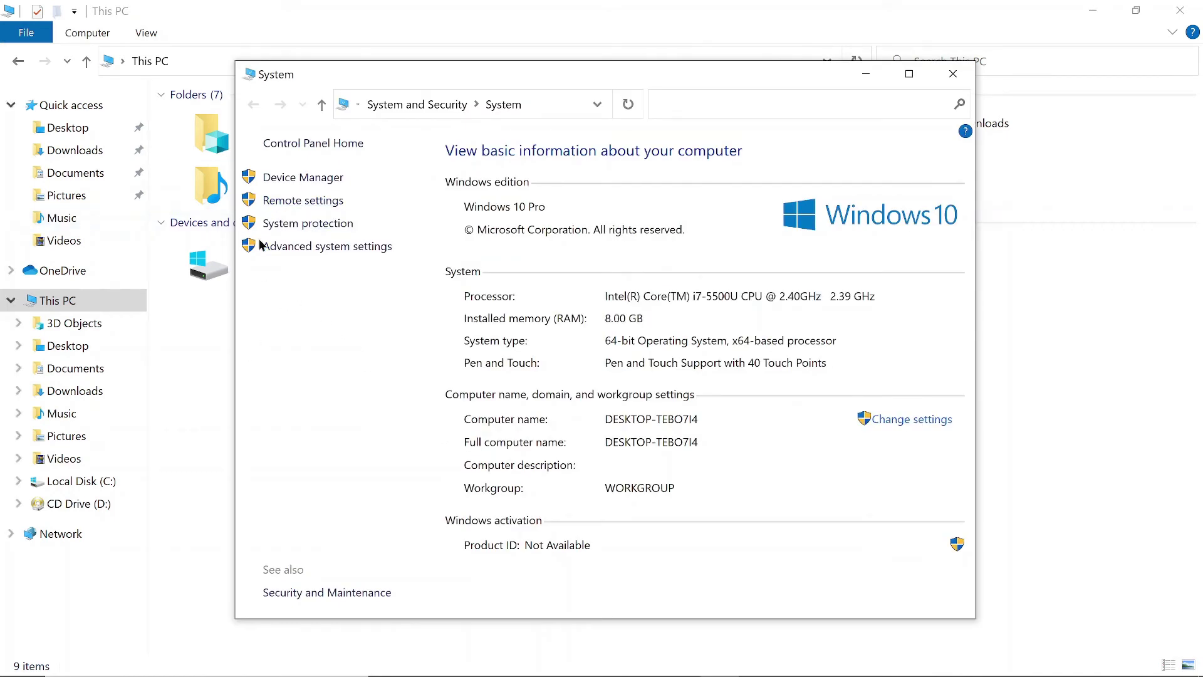
pyautogui.click(326, 248)
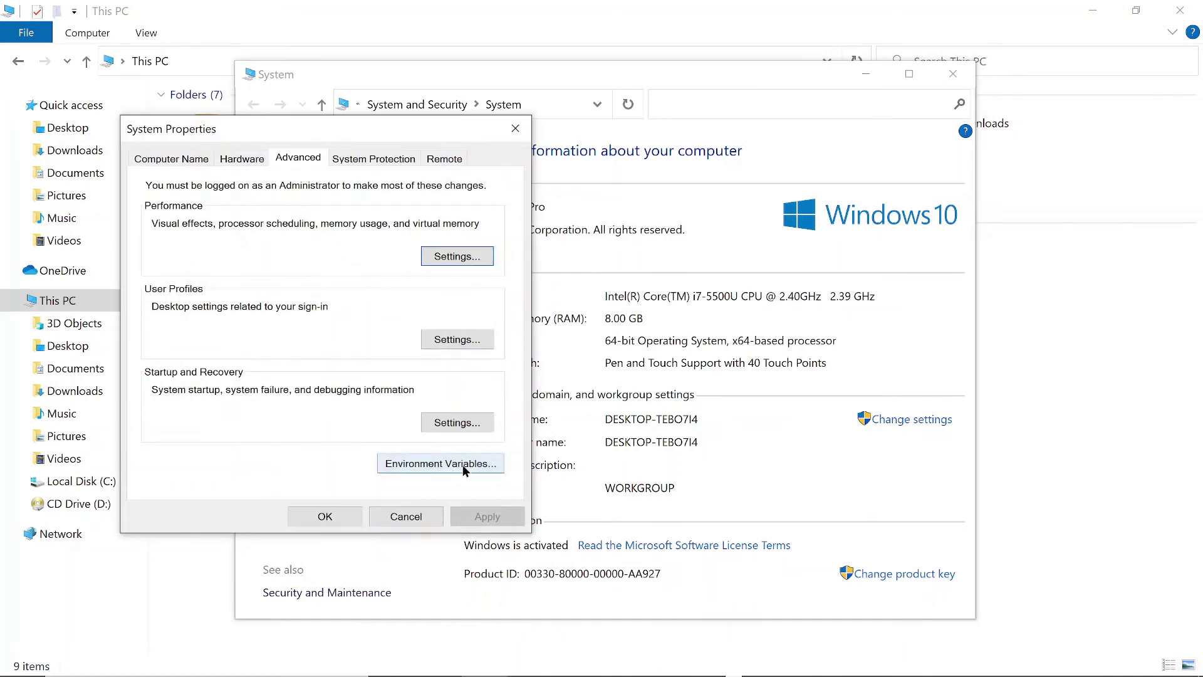
pyautogui.click(513, 127)
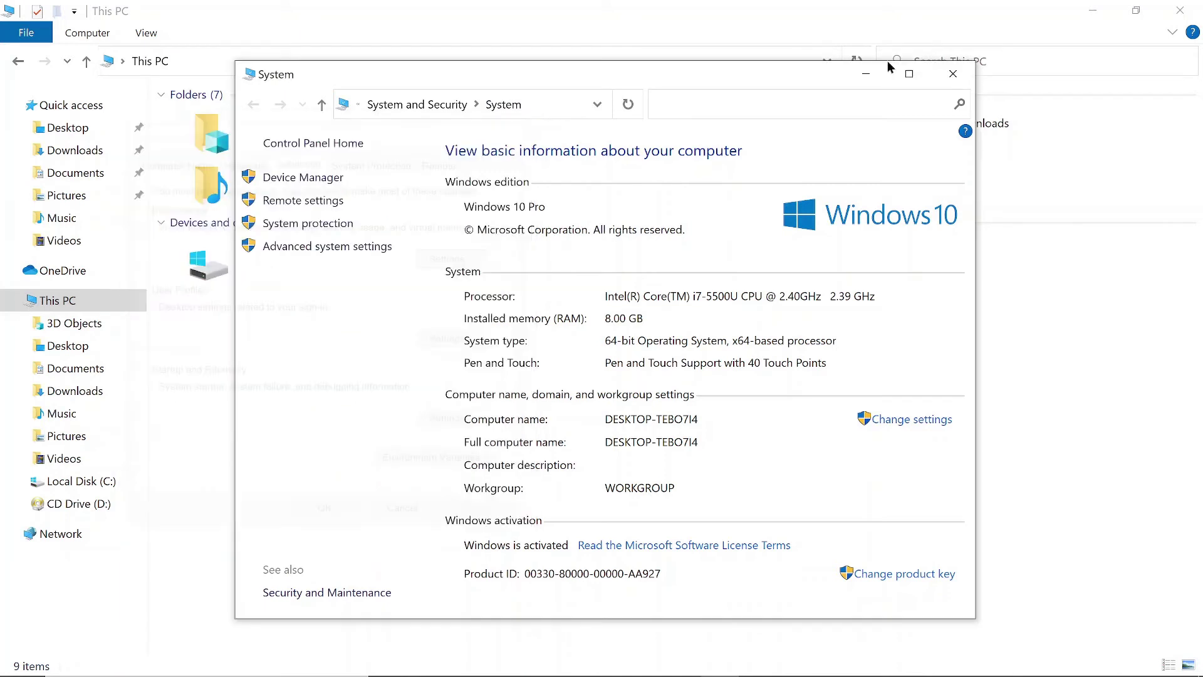
pyautogui.click(958, 73)
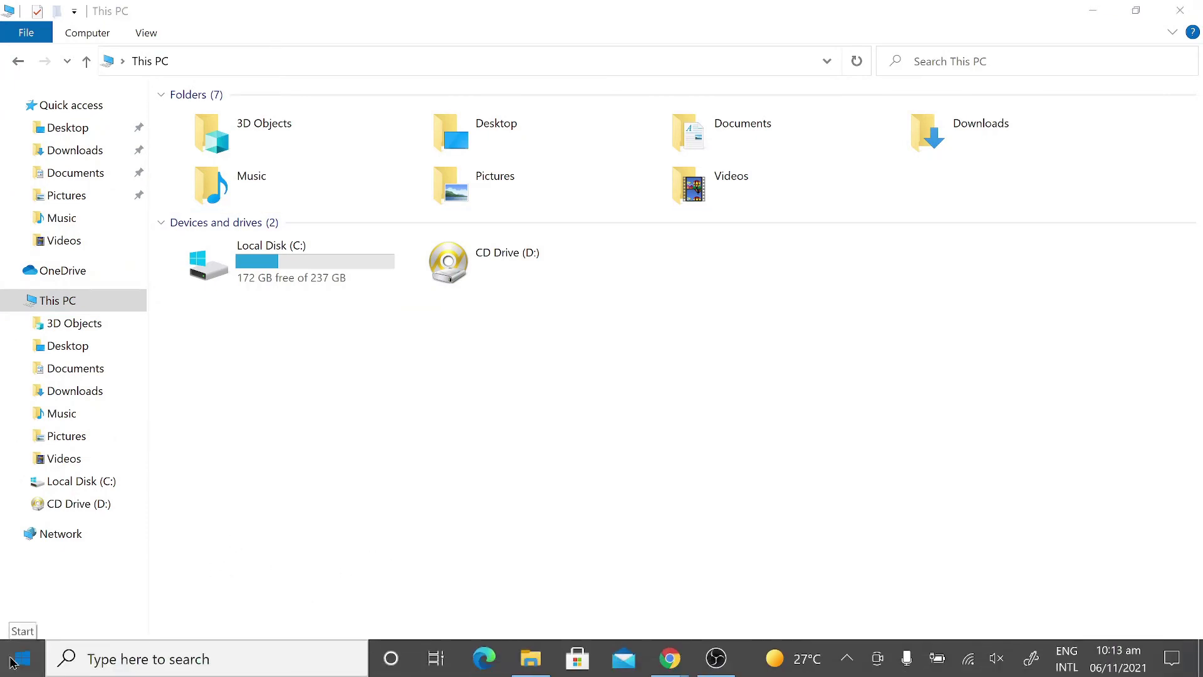
# Step: Search Windows for control, open Control Panel and switch its view to Small icons
pyautogui.click(11, 663)
pyautogui.write('con')
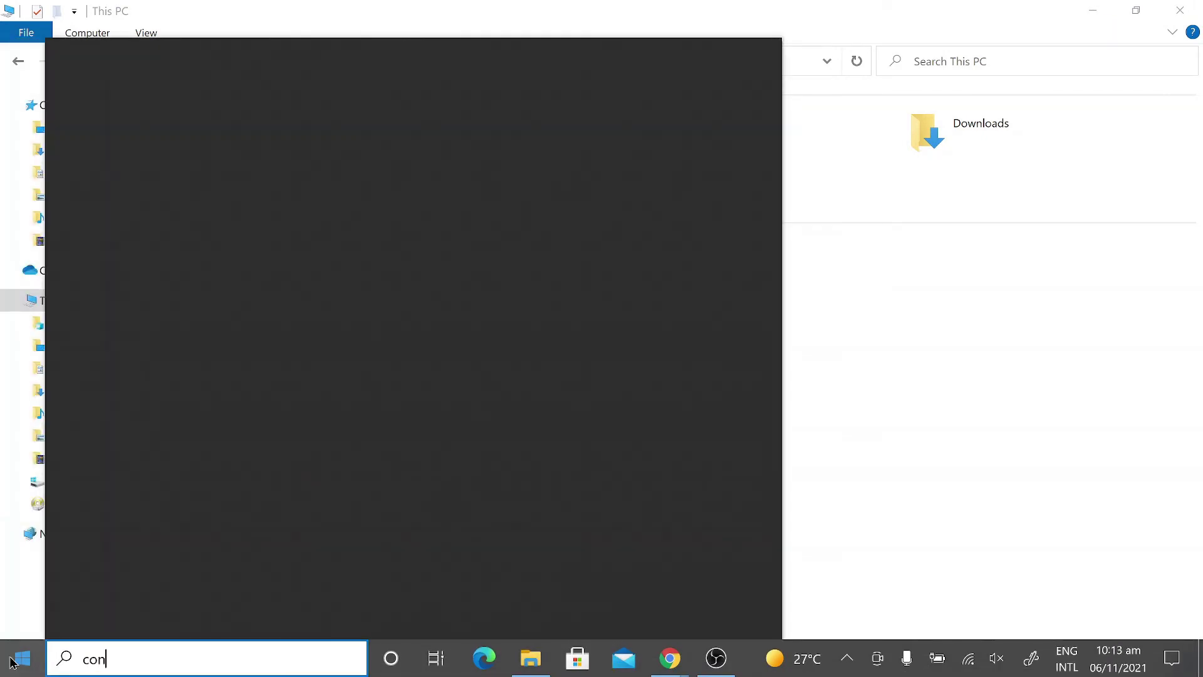
pyautogui.write('trol')
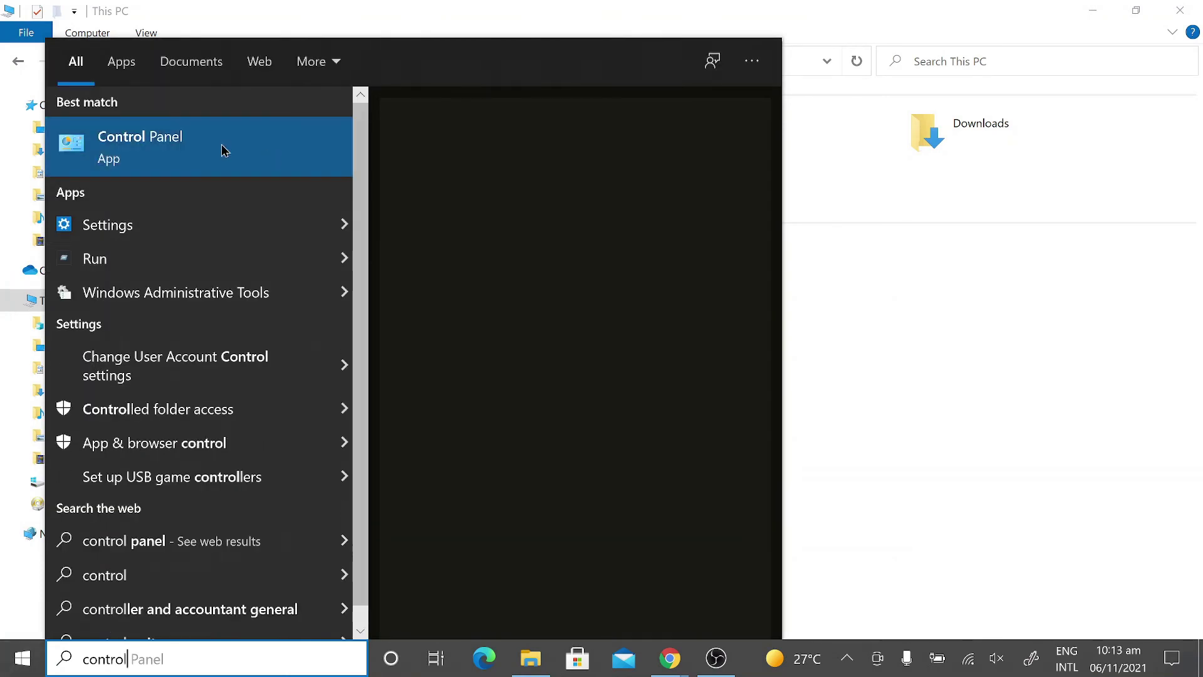
pyautogui.click(225, 150)
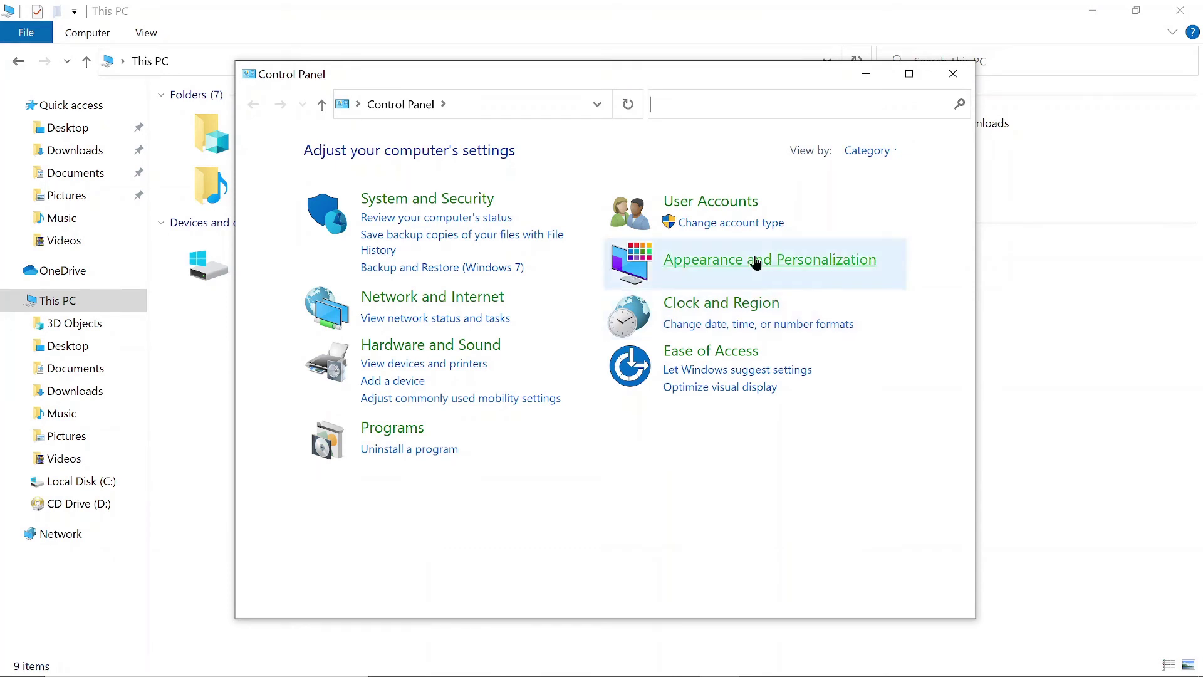
pyautogui.click(894, 150)
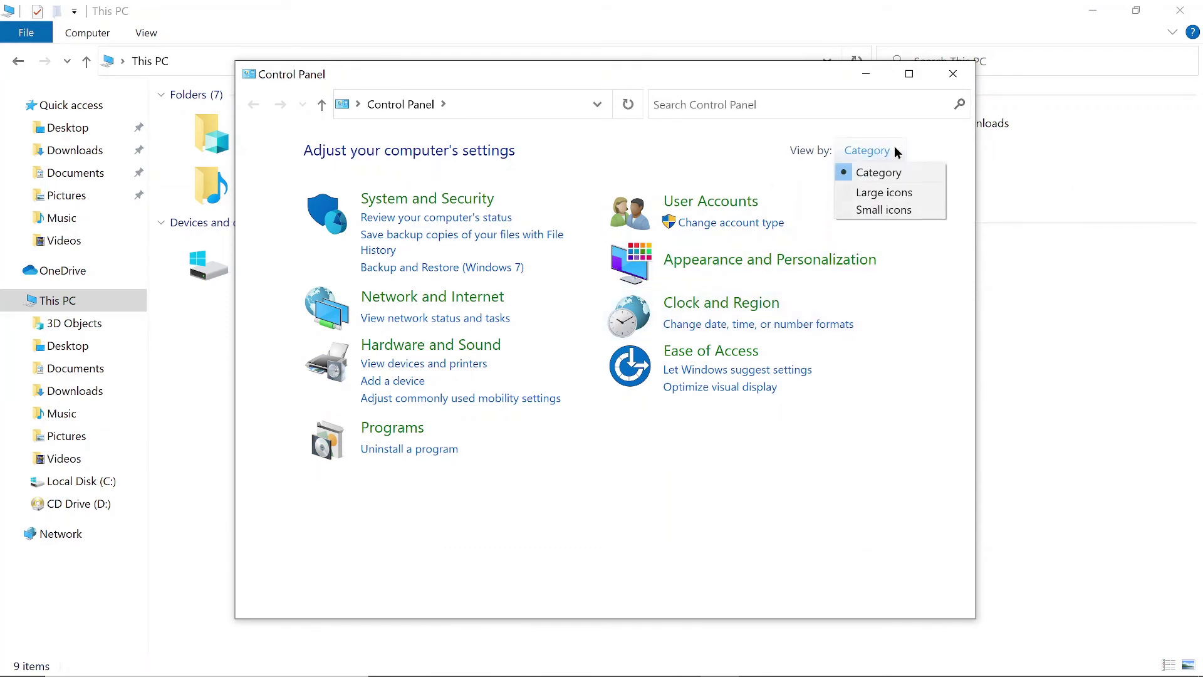
pyautogui.click(868, 209)
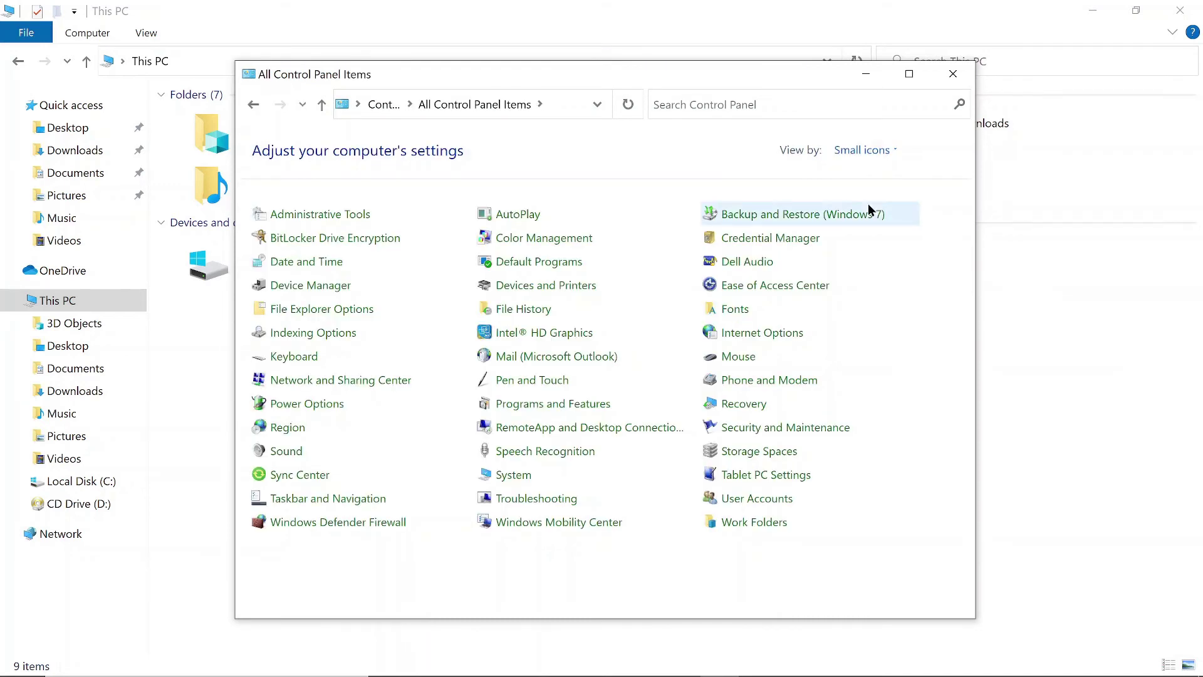
# Step: Open the System page from Control Panel and launch Advanced system settings from its related settings
pyautogui.click(513, 475)
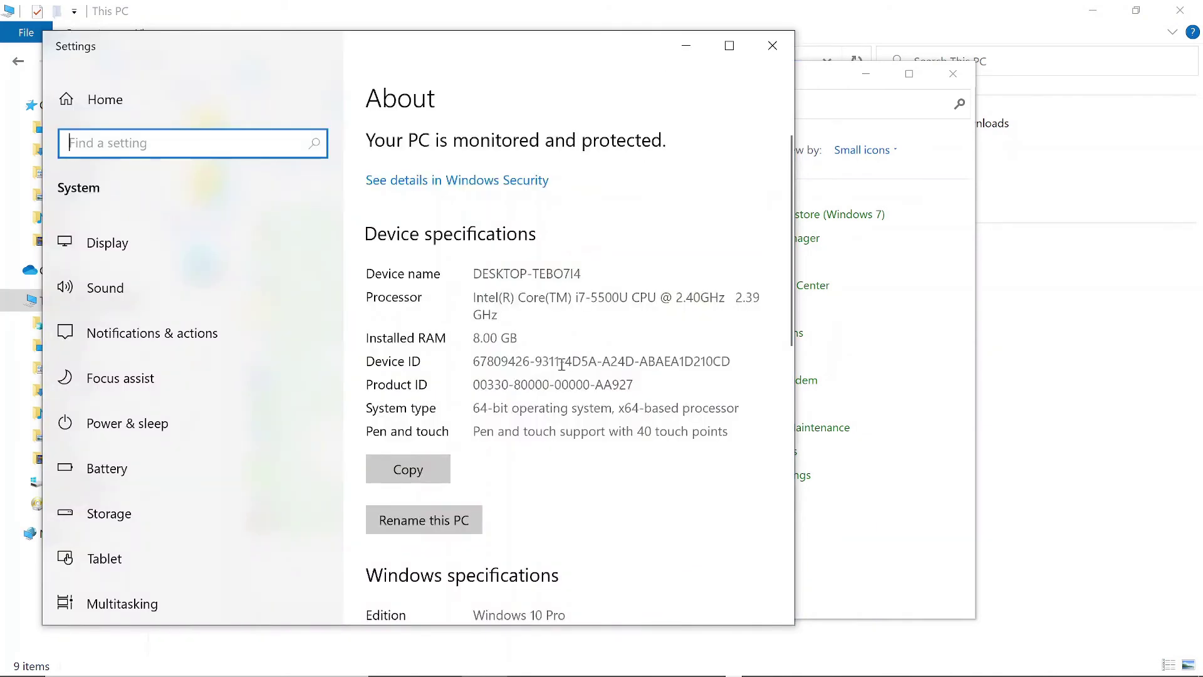
pyautogui.scroll(-5, 615, 404)
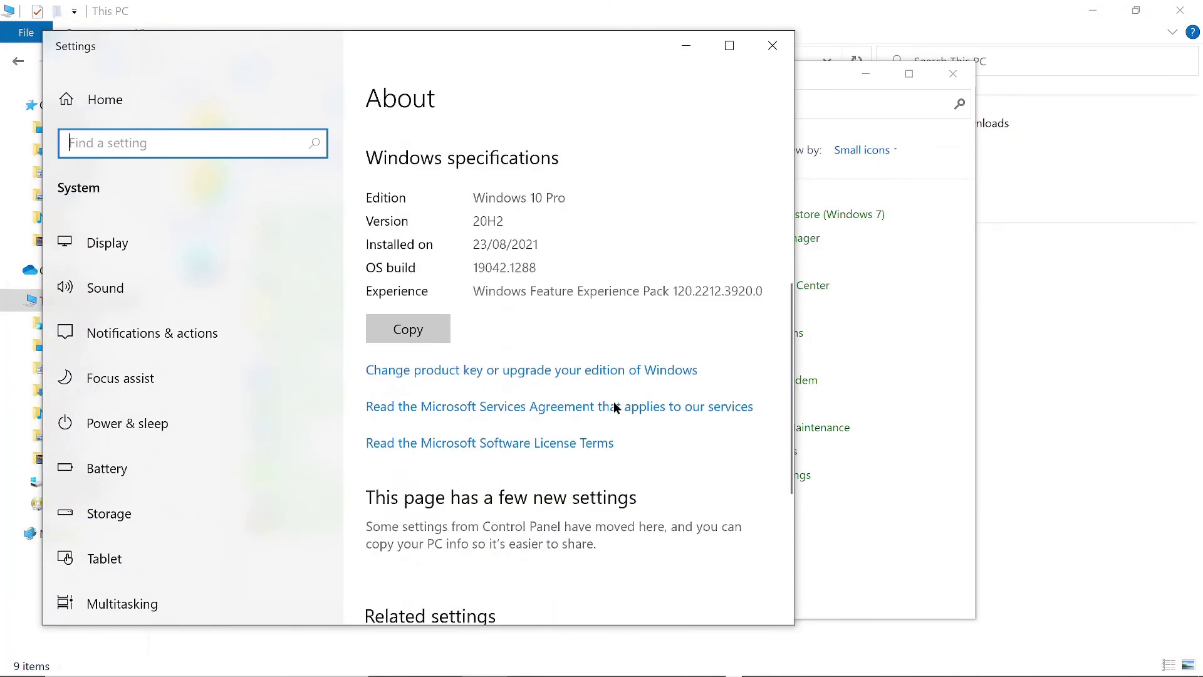
pyautogui.scroll(-5, 614, 404)
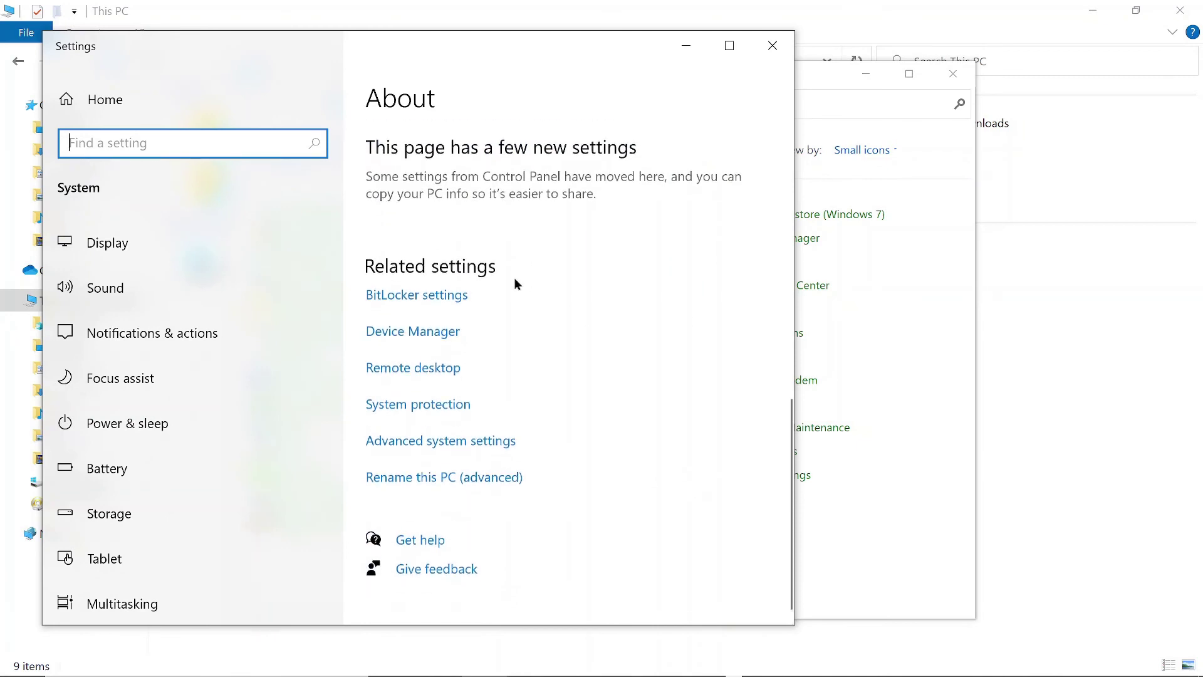
pyautogui.scroll(1, 514, 284)
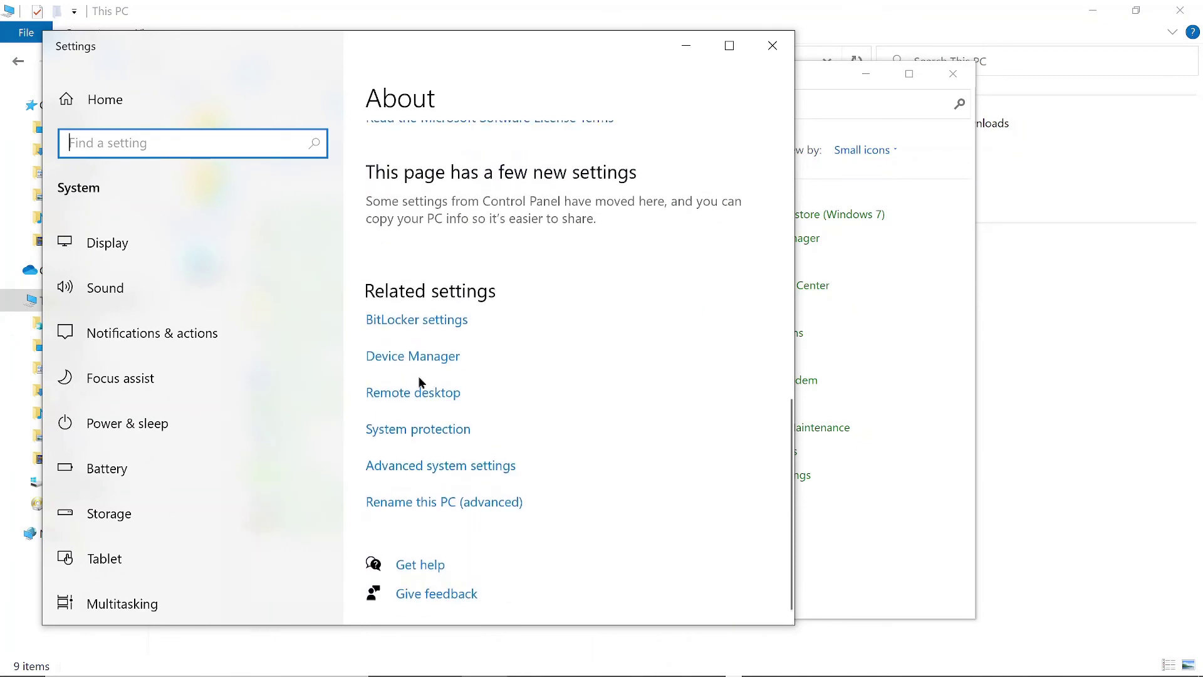
pyautogui.click(447, 466)
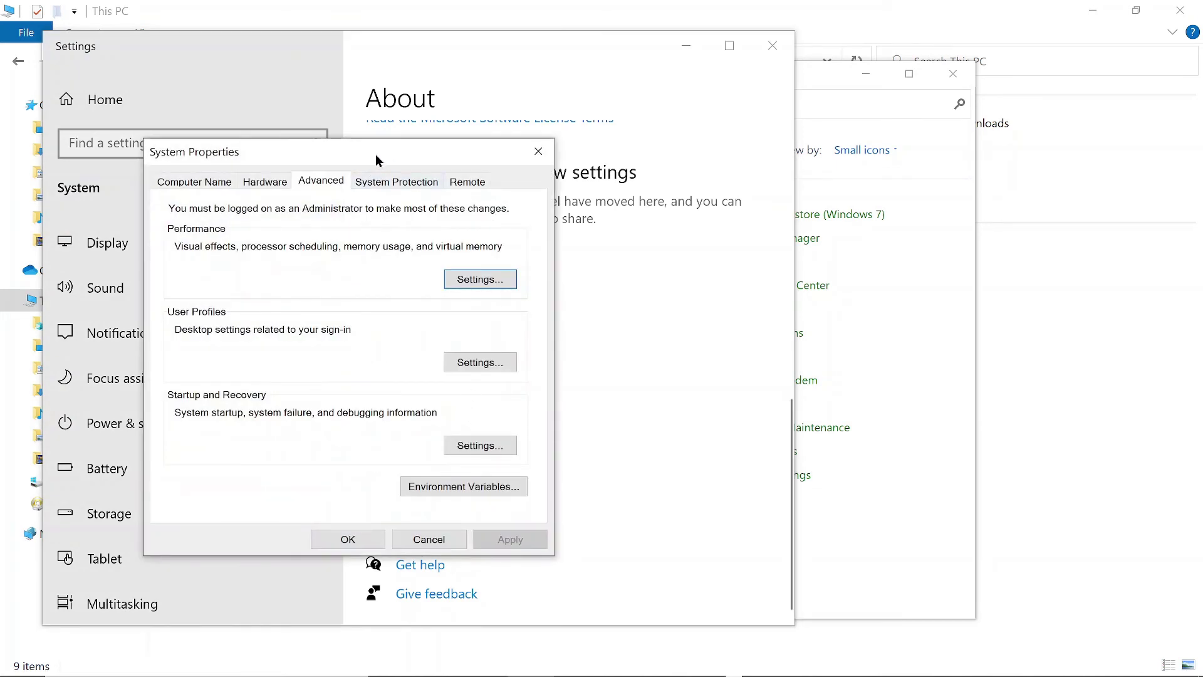
pyautogui.moveTo(376, 159); pyautogui.dragTo(509, 84)
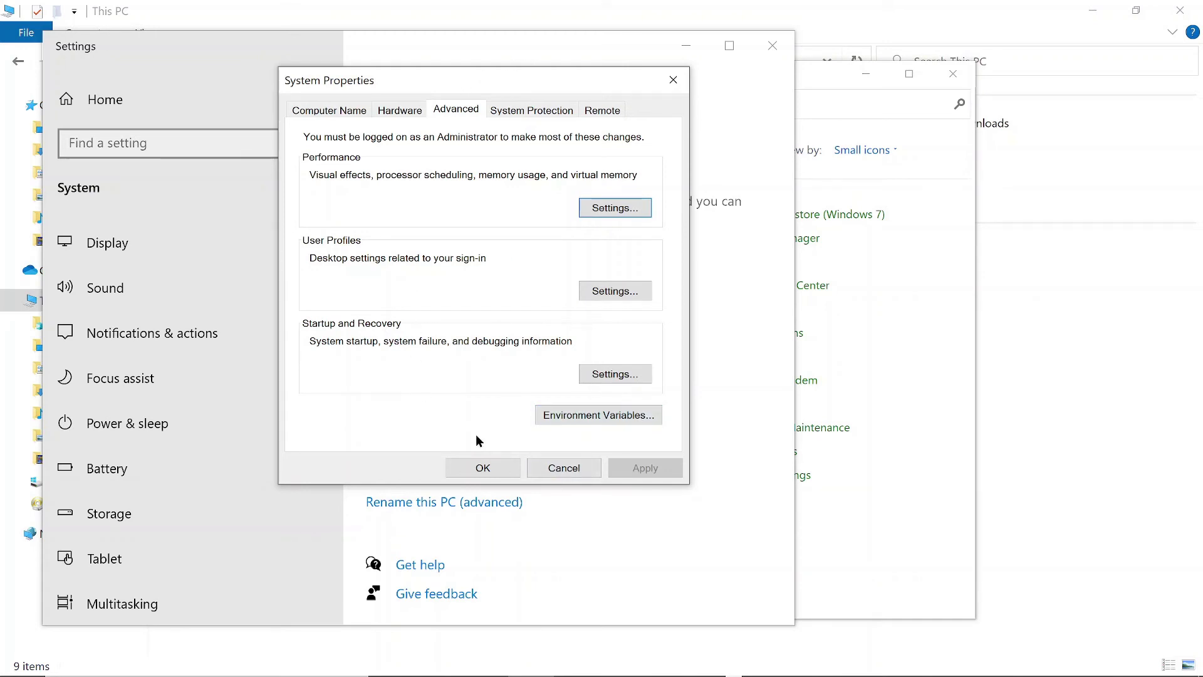
# Step: Add C:\Program Files\Java\jdk-17.0.1\bin as a new entry in the user Path environment variable
pyautogui.click(618, 413)
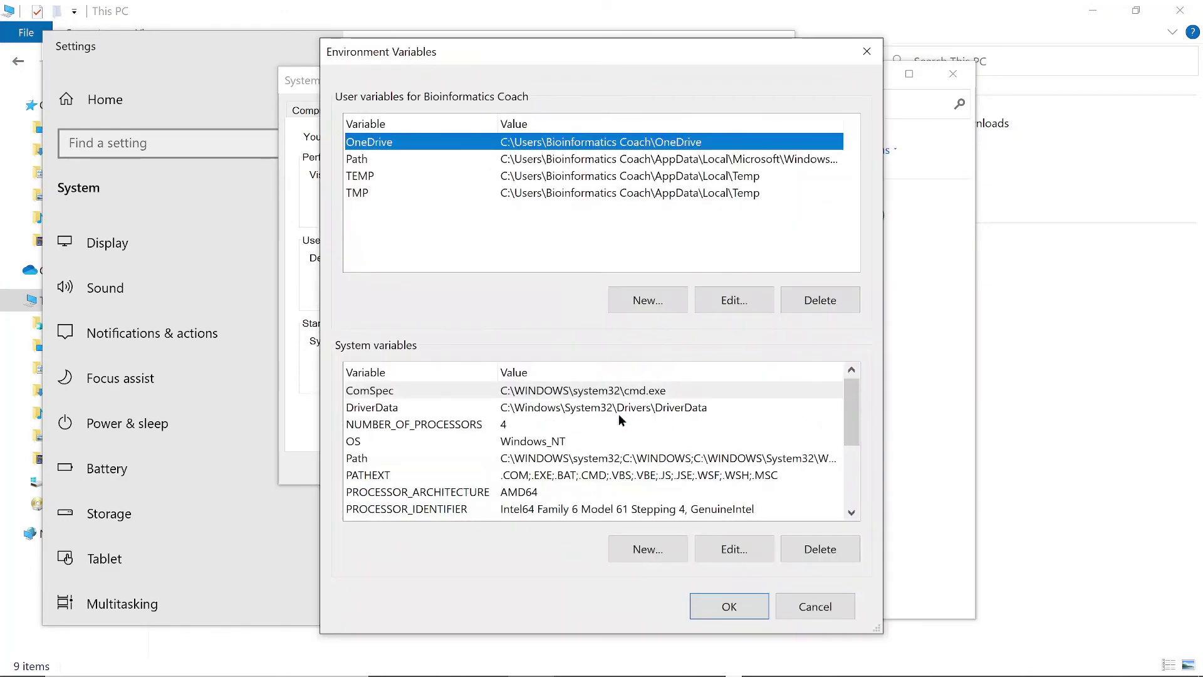
pyautogui.scroll(-2, 532, 419)
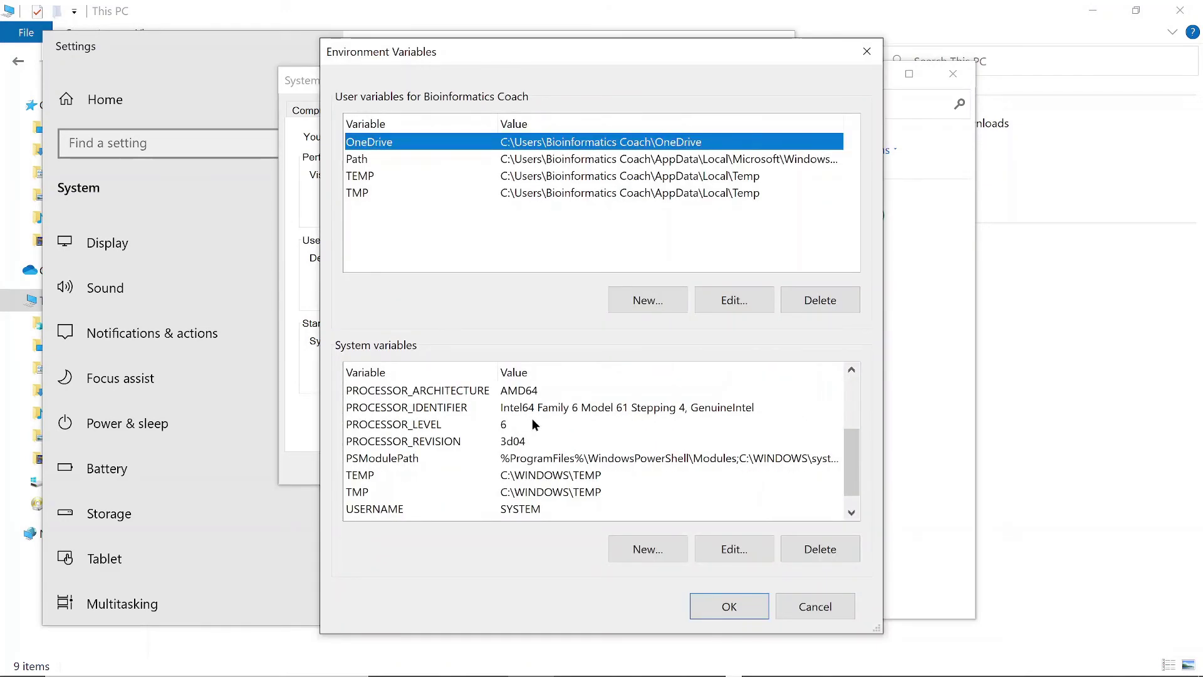
pyautogui.scroll(2, 532, 436)
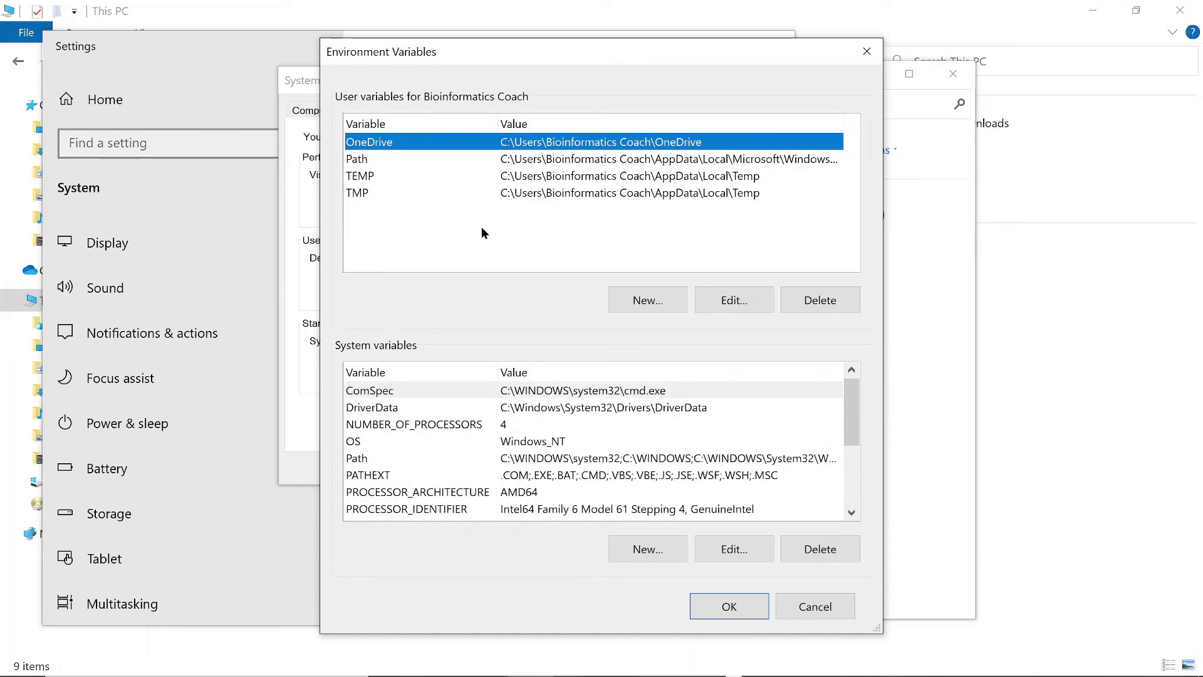
pyautogui.click(378, 160)
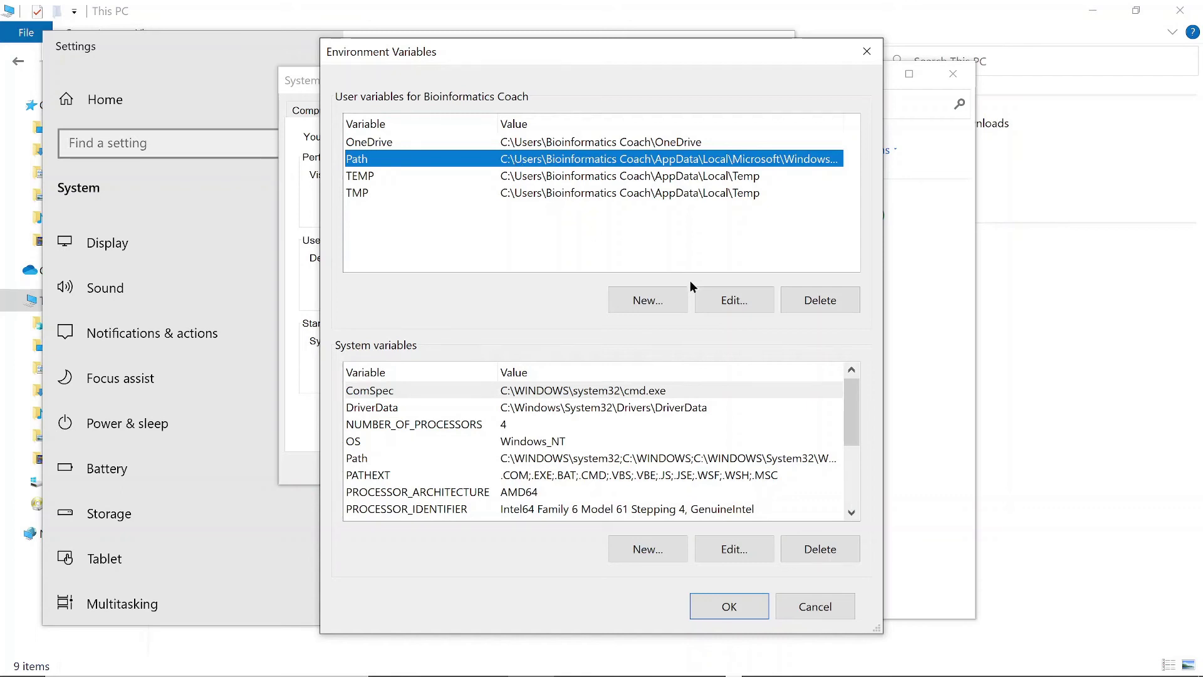
pyautogui.click(734, 303)
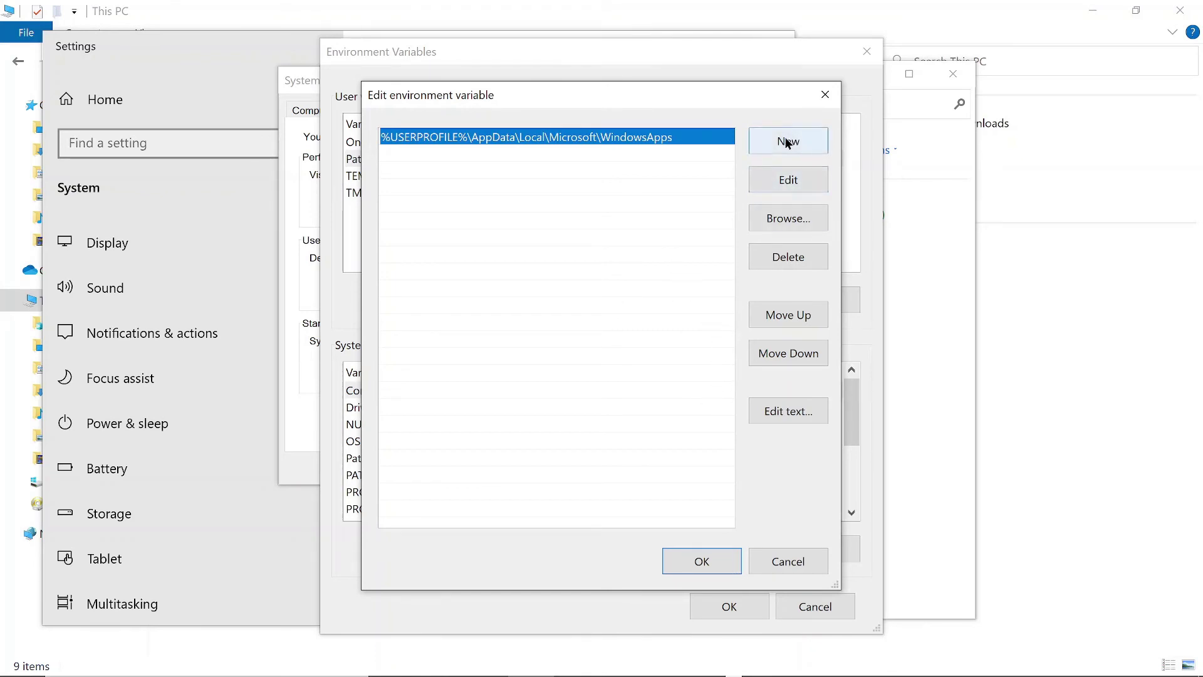
pyautogui.click(788, 142)
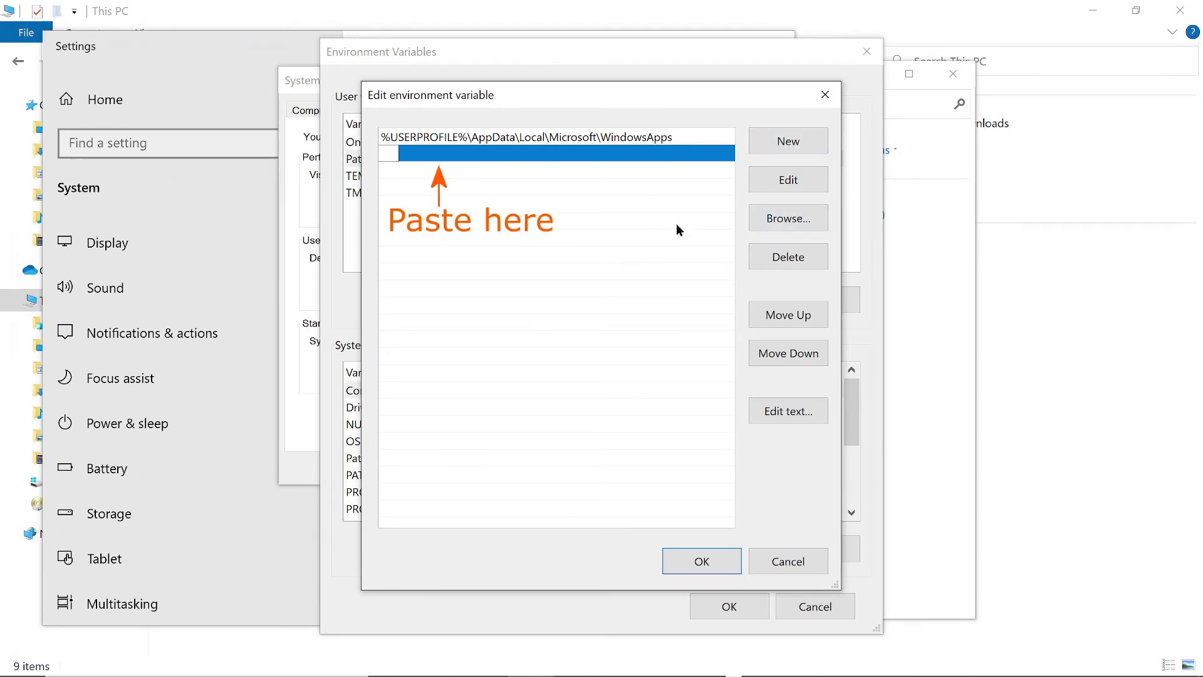
pyautogui.write('C:\\Program Files\\Java\\jdk-17.0.1\\bin')
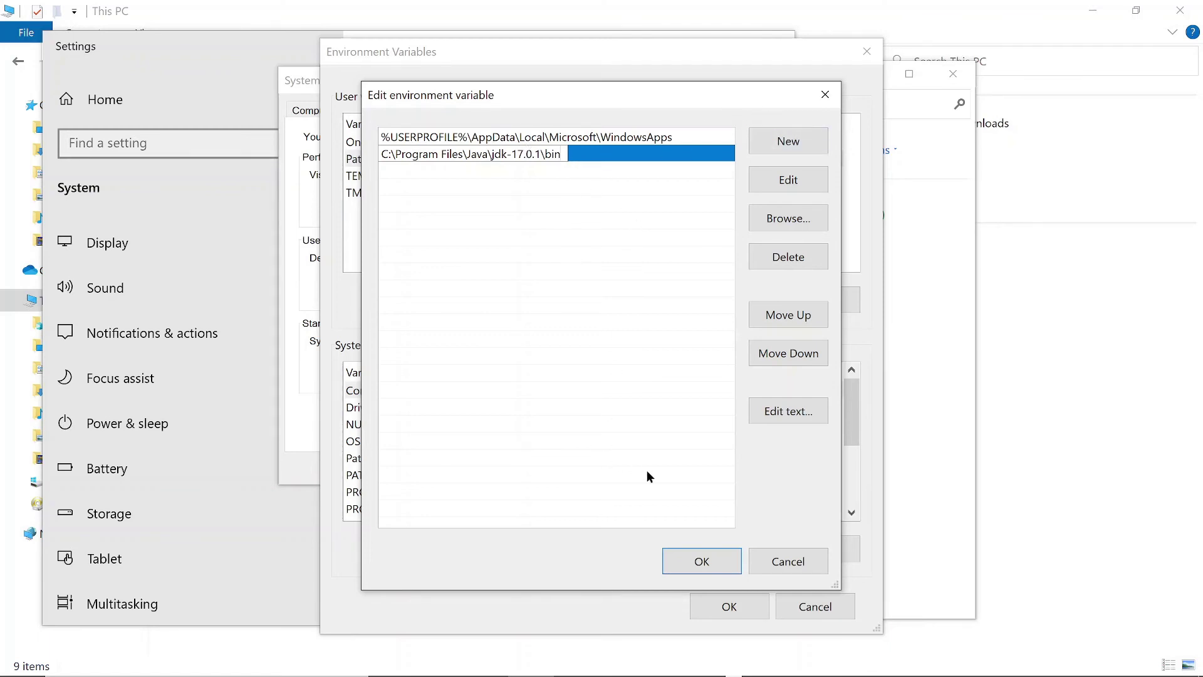
pyautogui.click(711, 562)
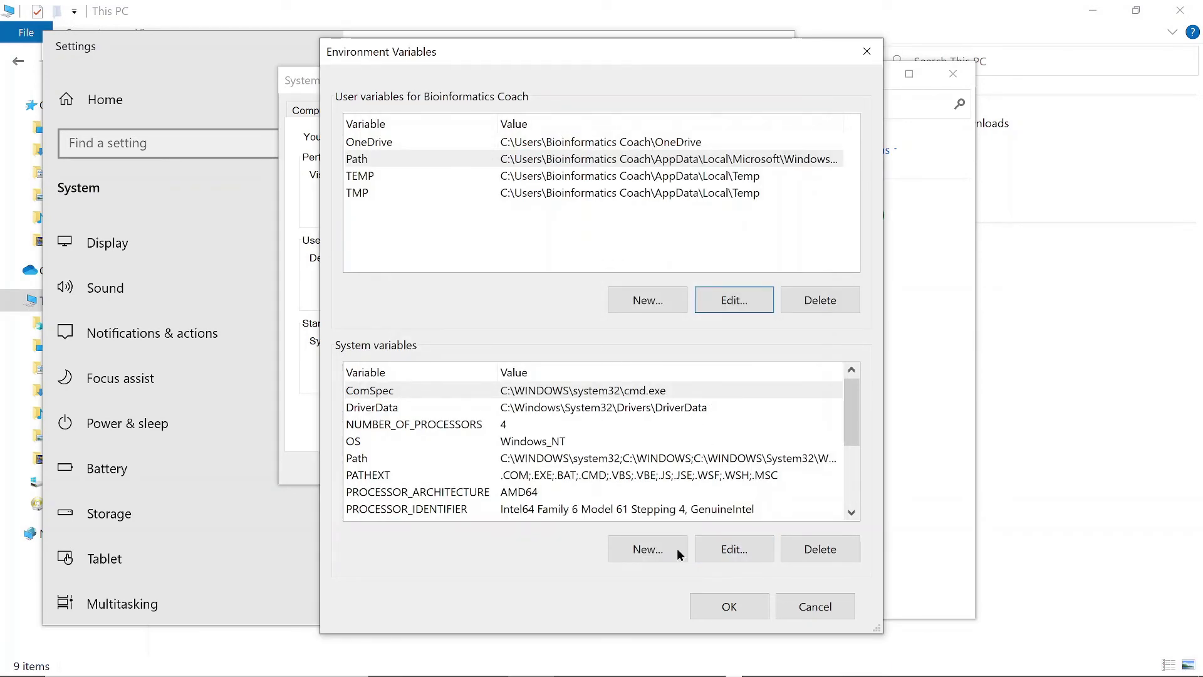
# Step: Accept the environment variable changes and close System Properties, Settings and Control Panel
pyautogui.click(714, 607)
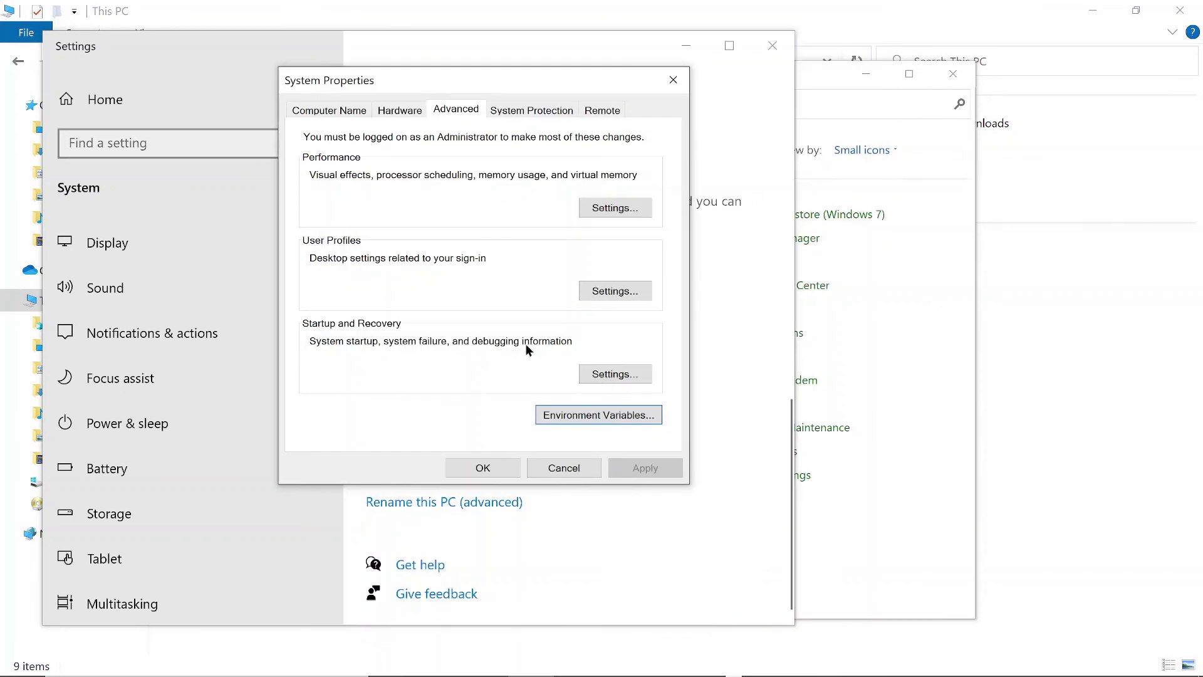
pyautogui.click(480, 465)
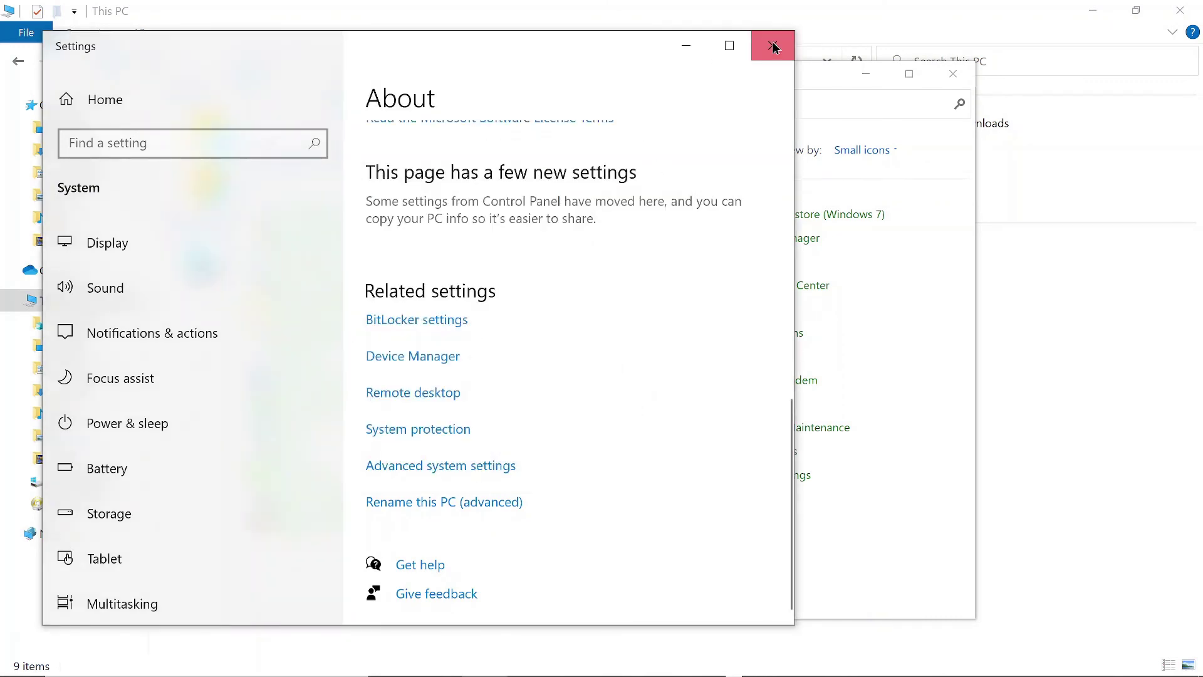
pyautogui.click(772, 42)
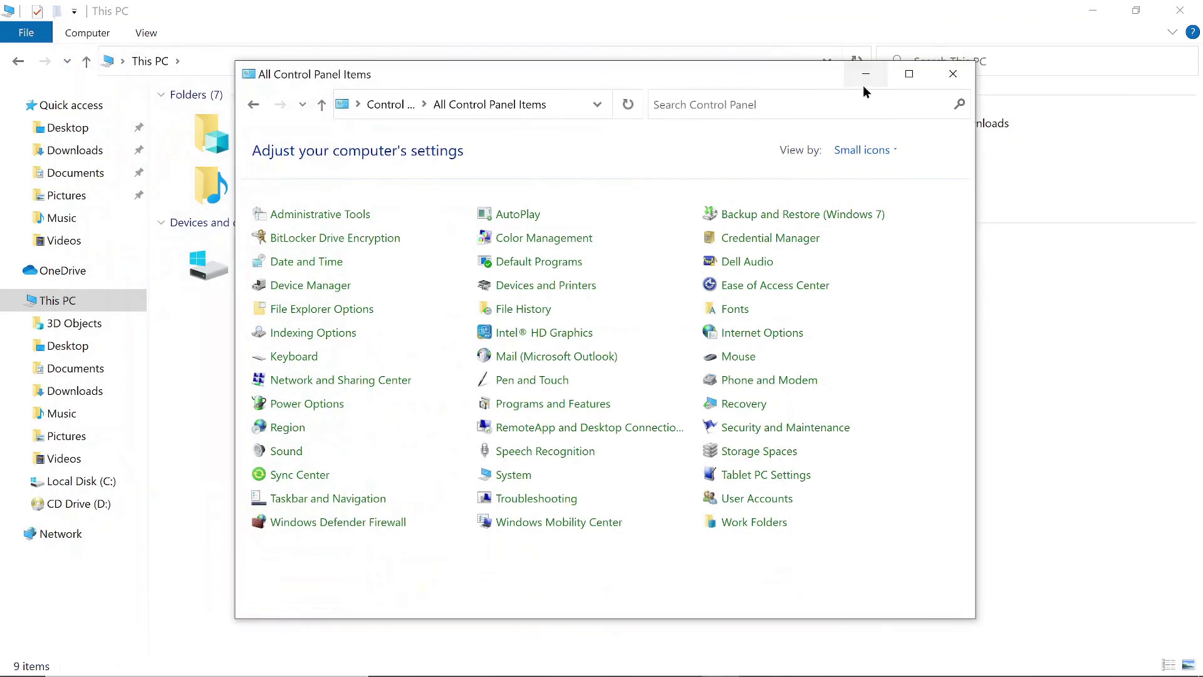
pyautogui.click(942, 80)
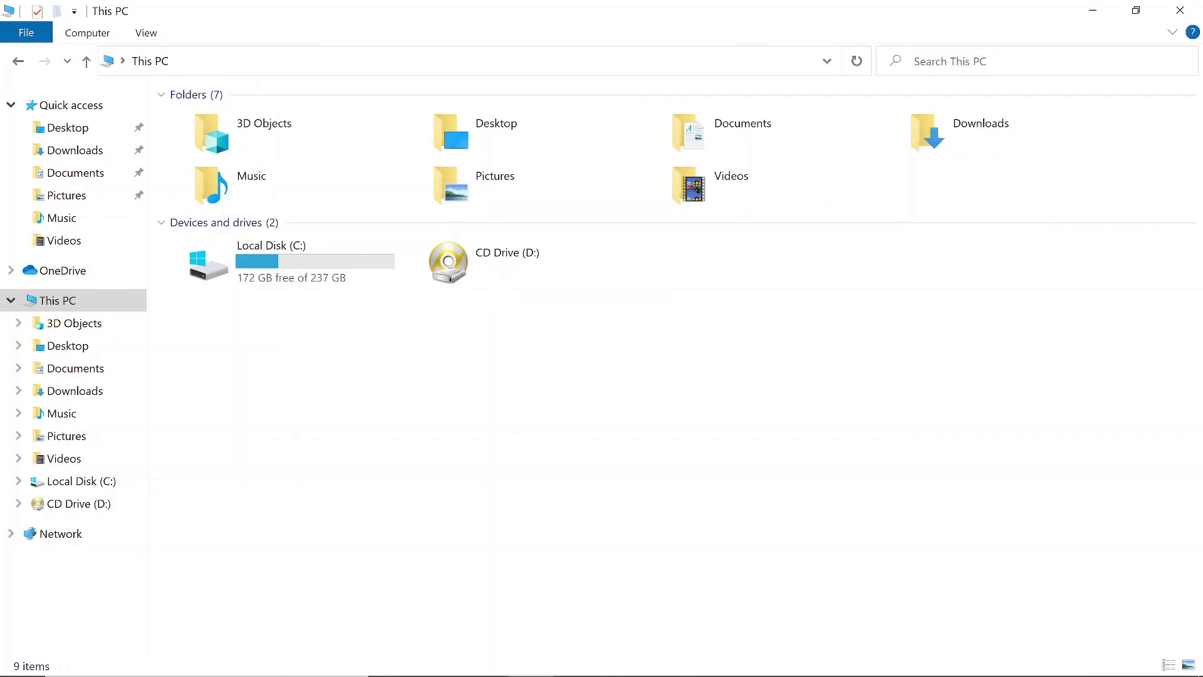
# Step: Search Windows for cmd, open Command Prompt and move its window higher on the screen
pyautogui.click(7, 670)
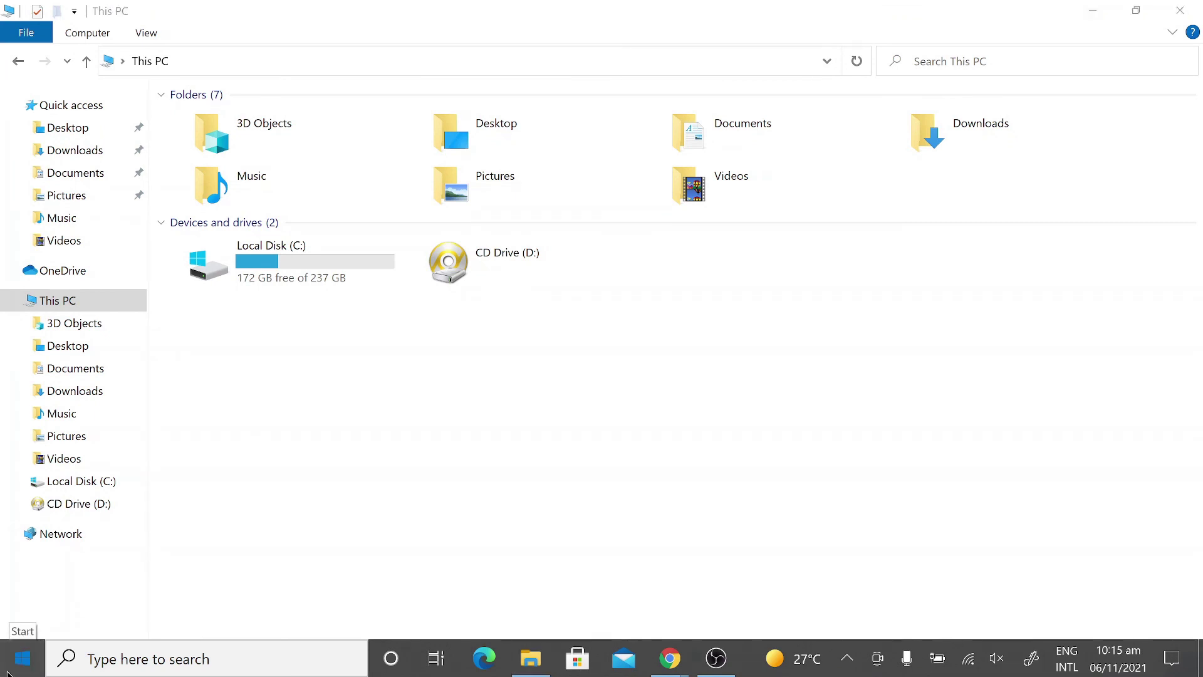
pyautogui.write('cmd')
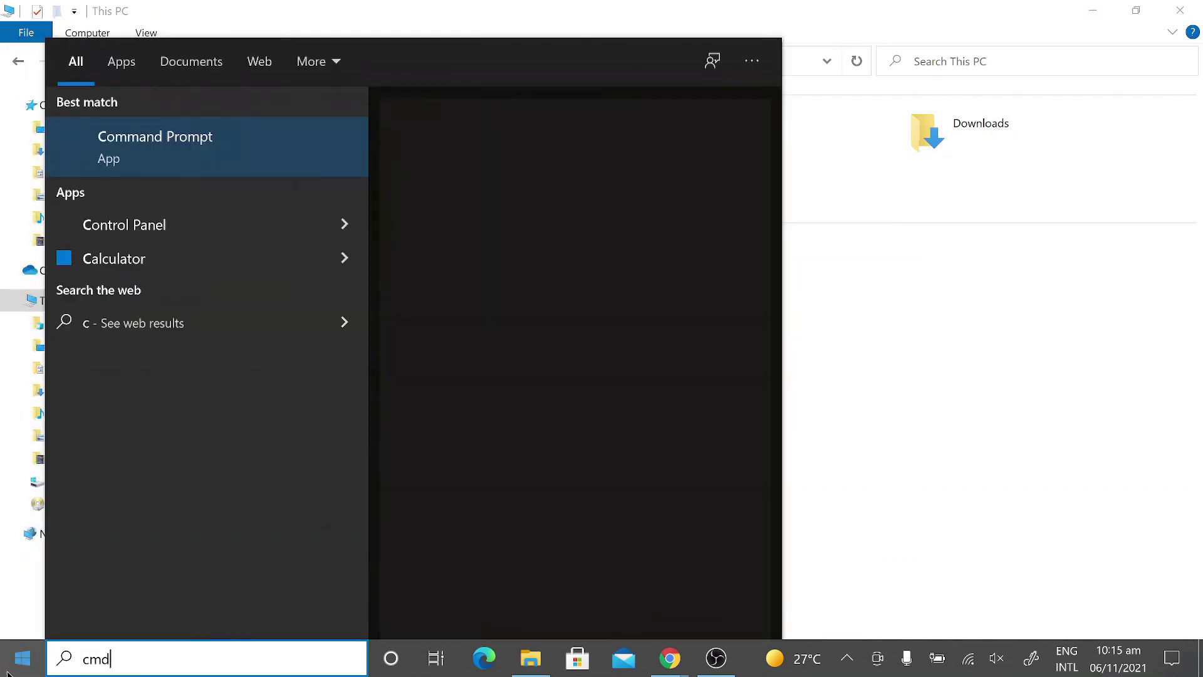
pyautogui.click(198, 147)
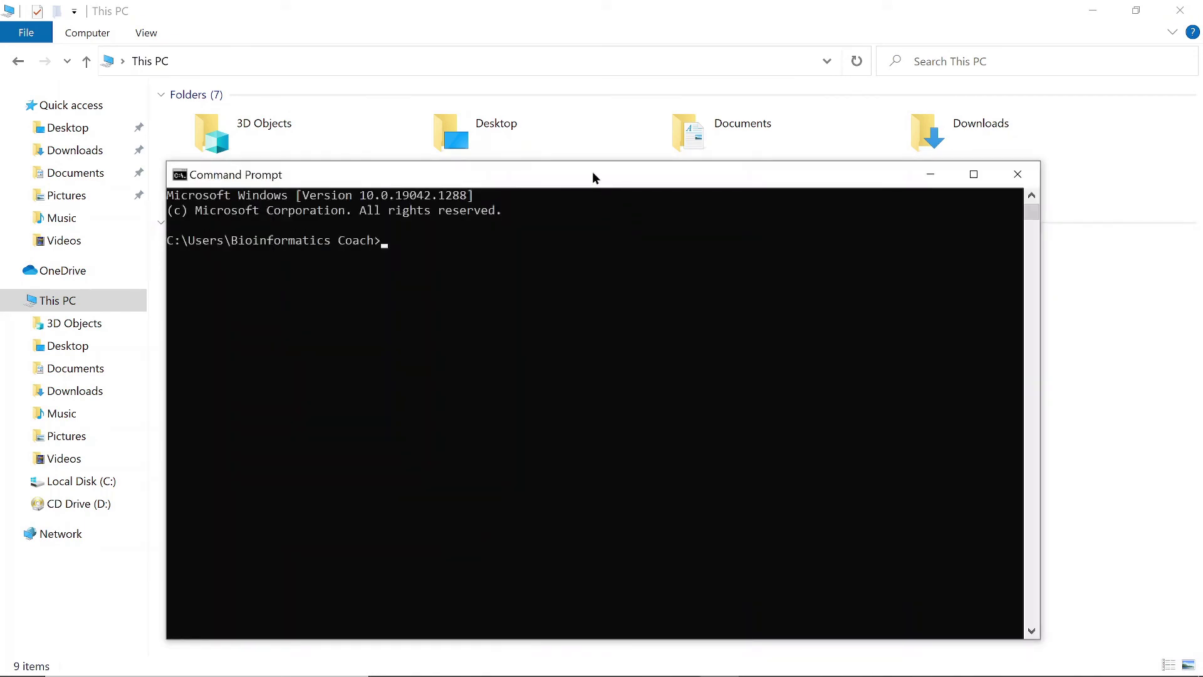
pyautogui.moveTo(592, 171); pyautogui.dragTo(615, 76)
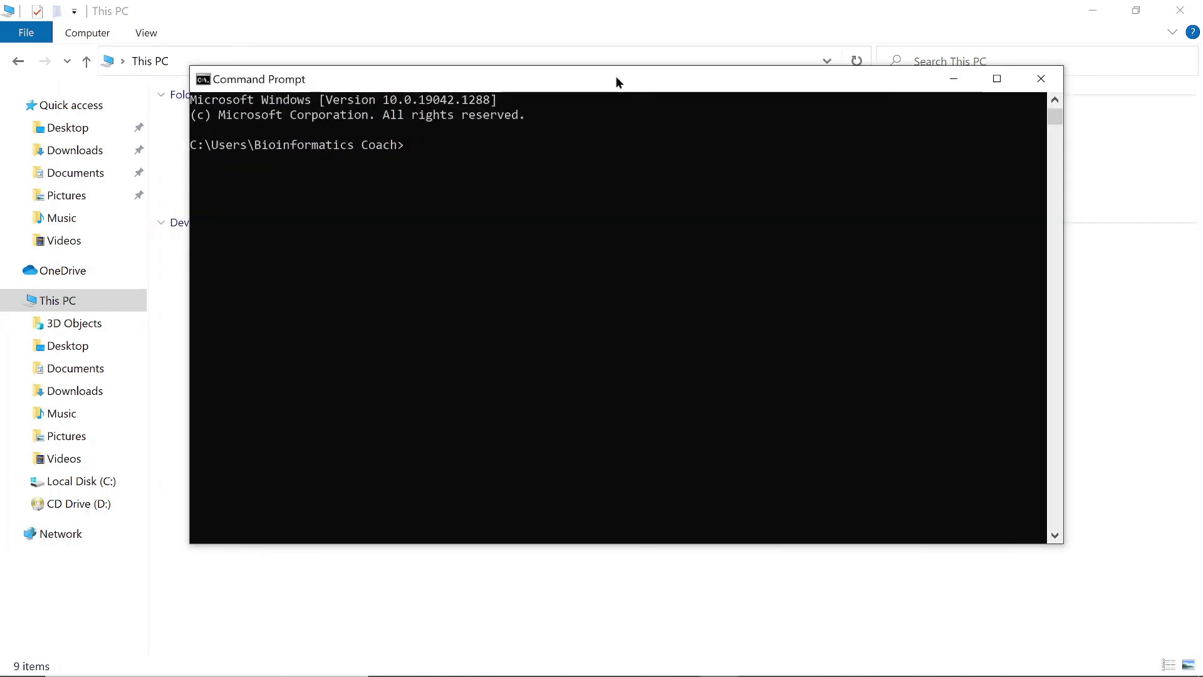
# Step: Run the java command and look through its usage output
pyautogui.write('java')
pyautogui.press('Return')
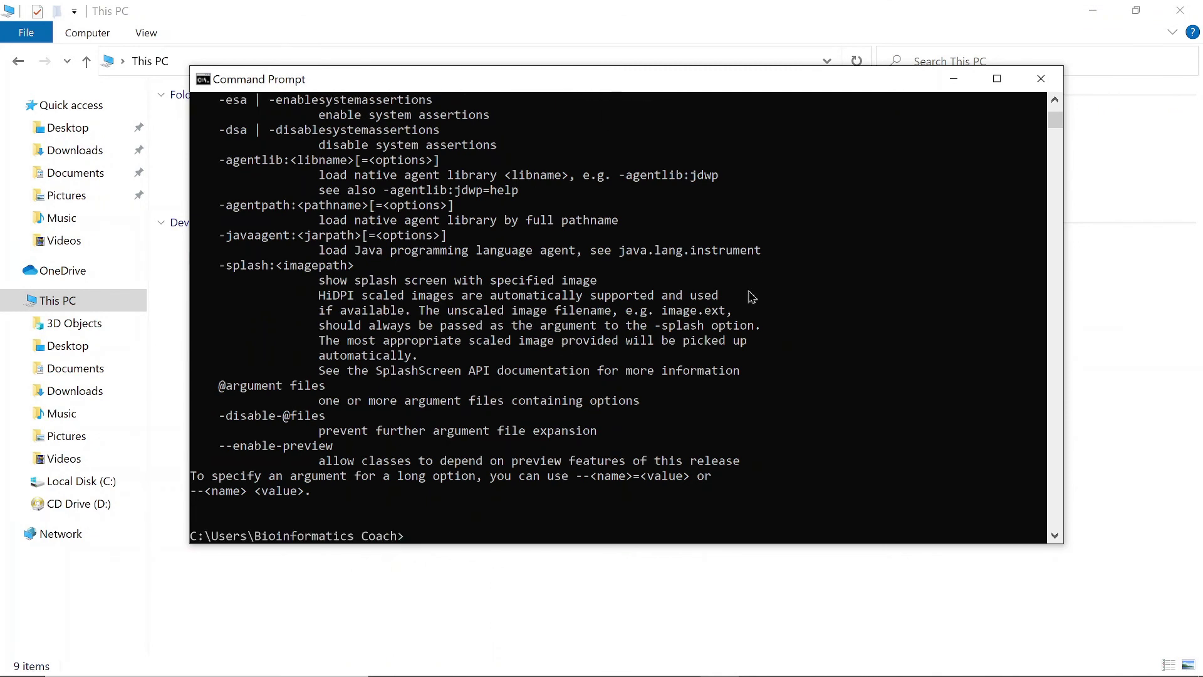
pyautogui.scroll(3, 729, 257)
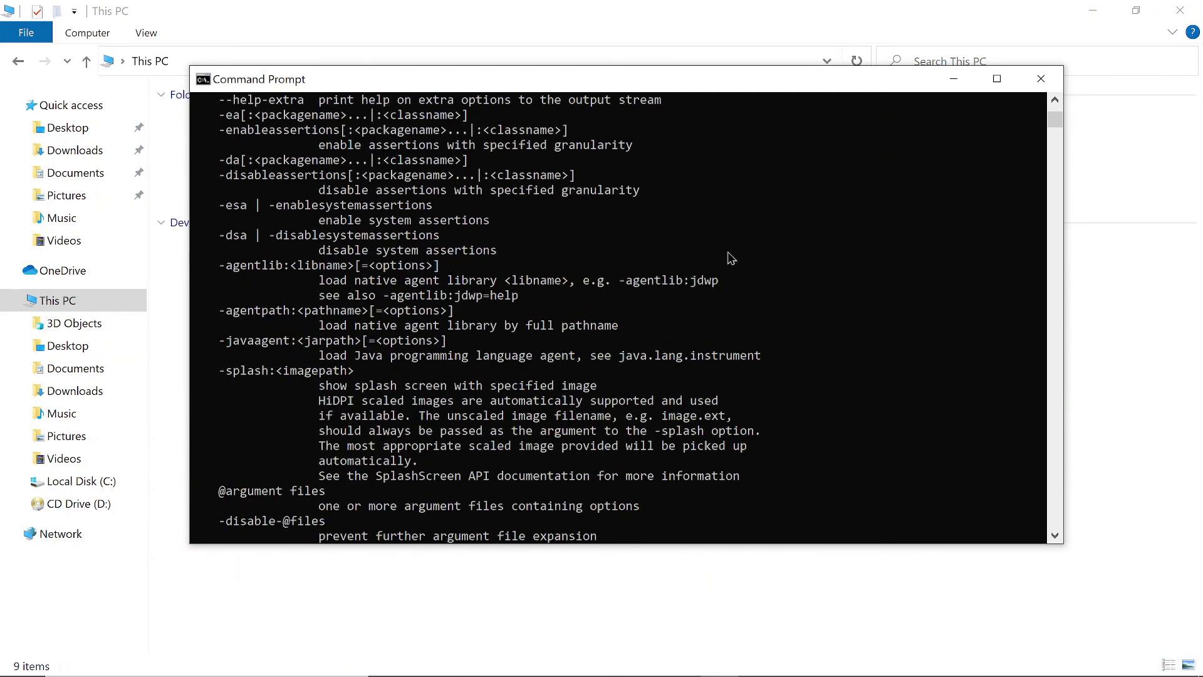
pyautogui.scroll(-5, 729, 257)
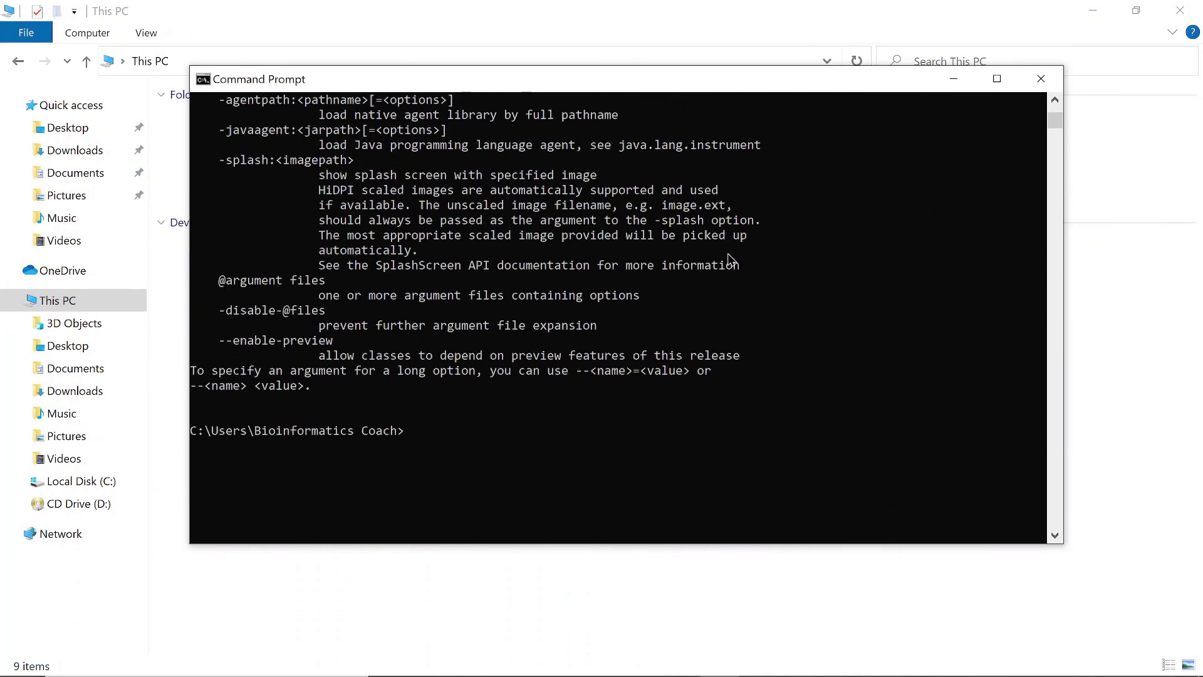
# Step: Run javac, look through its options, and check the installed Java version with java -version
pyautogui.write('javac')
pyautogui.press('Return')
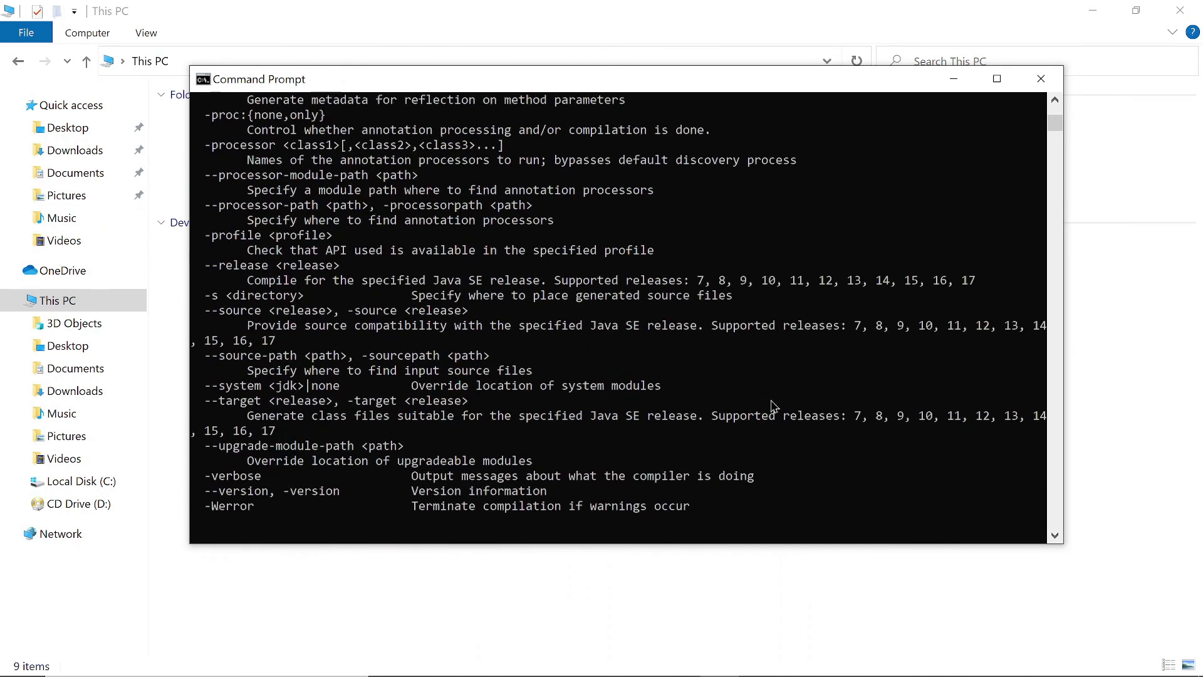
pyautogui.scroll(3, 755, 347)
pyautogui.scroll(-3, 756, 347)
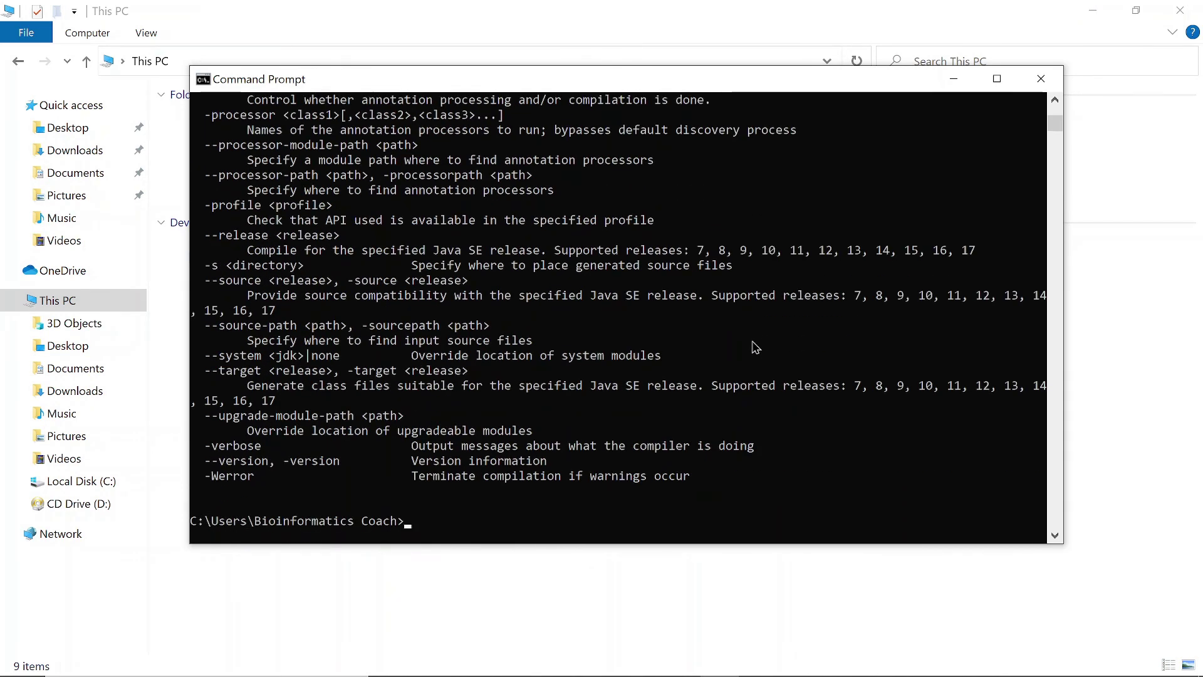
pyautogui.write('java -version')
pyautogui.press('Return')
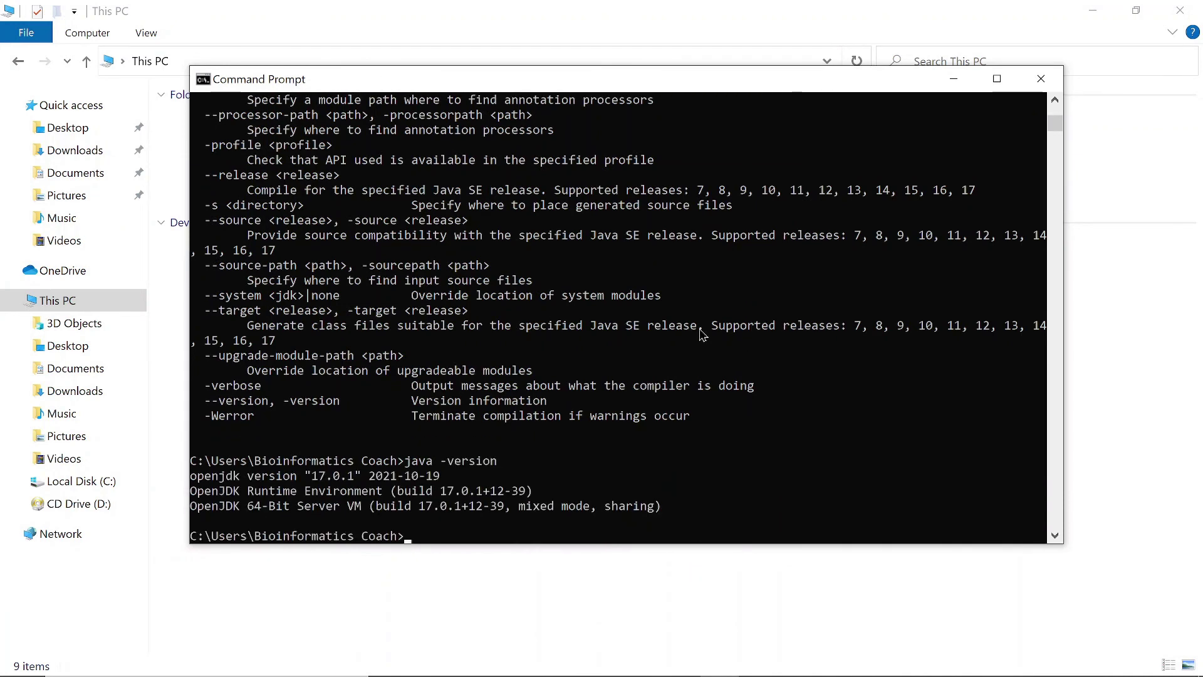